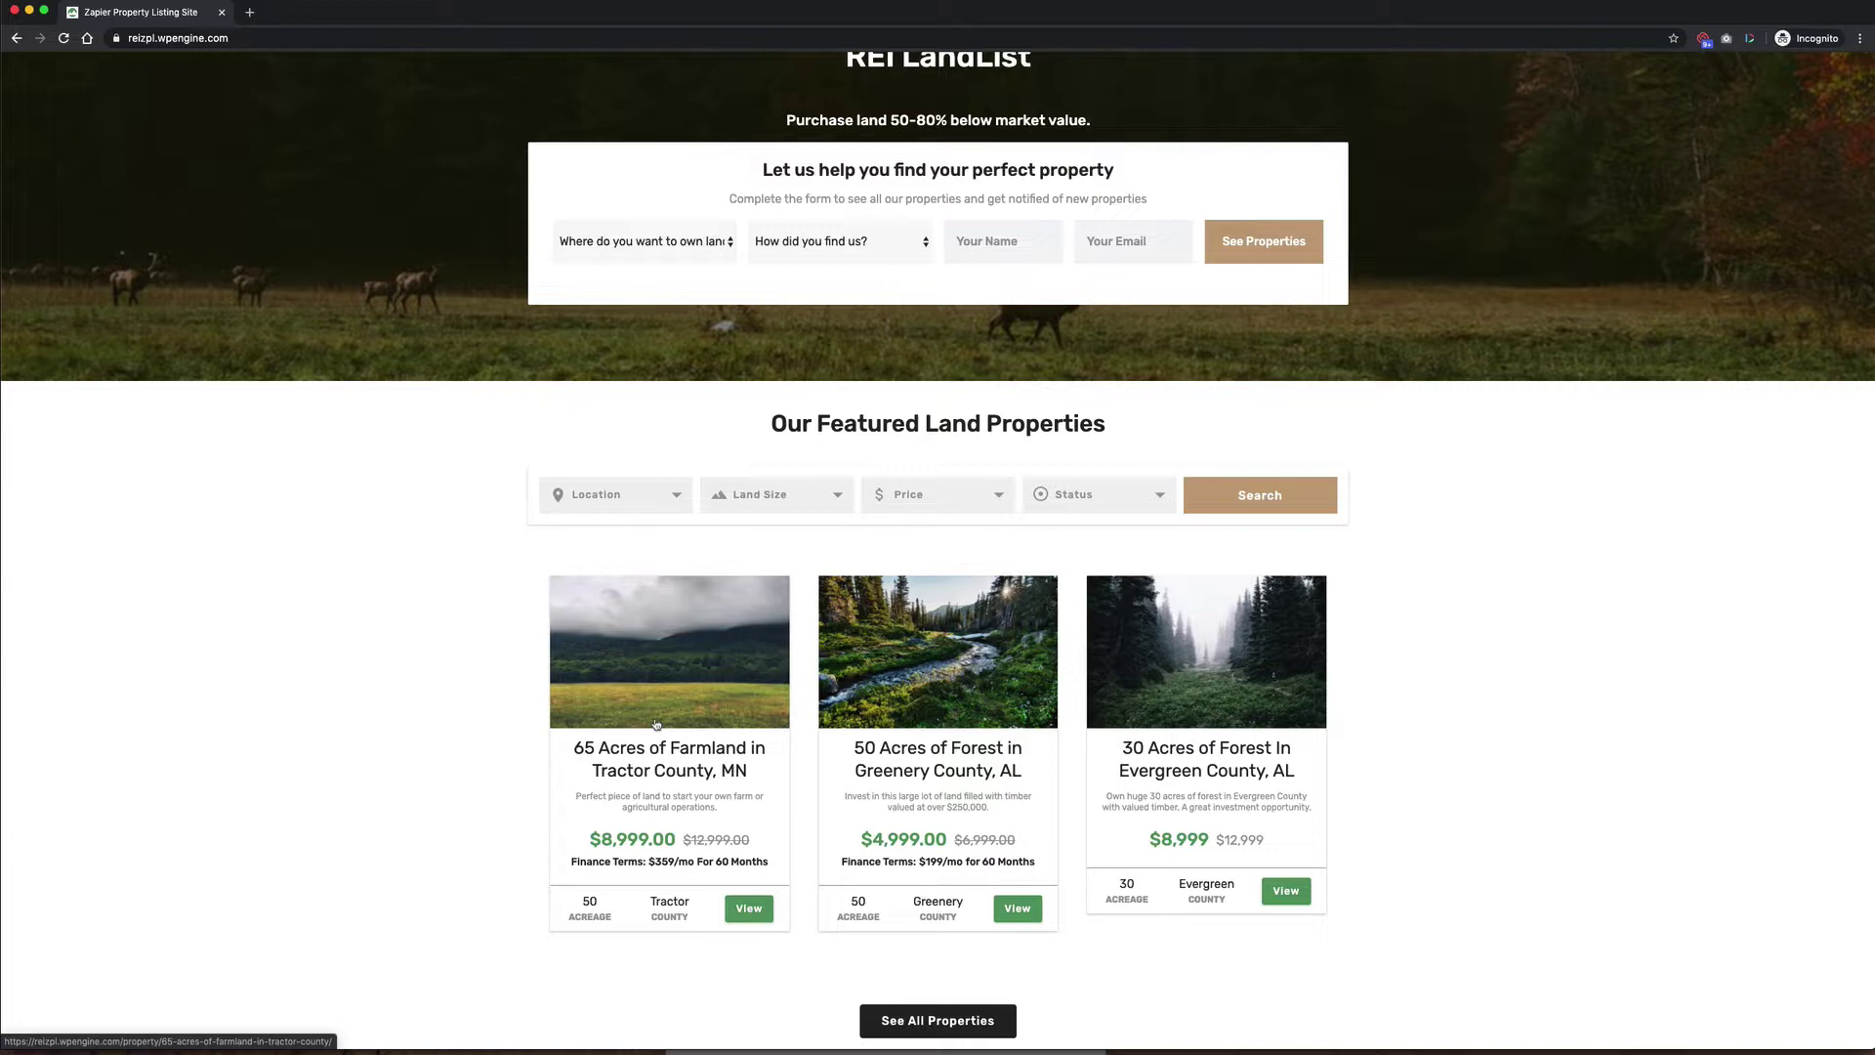
# Step: View the opt-in popup on the 65 Acres of Farmland property page, then close that page
pyautogui.click(652, 772)
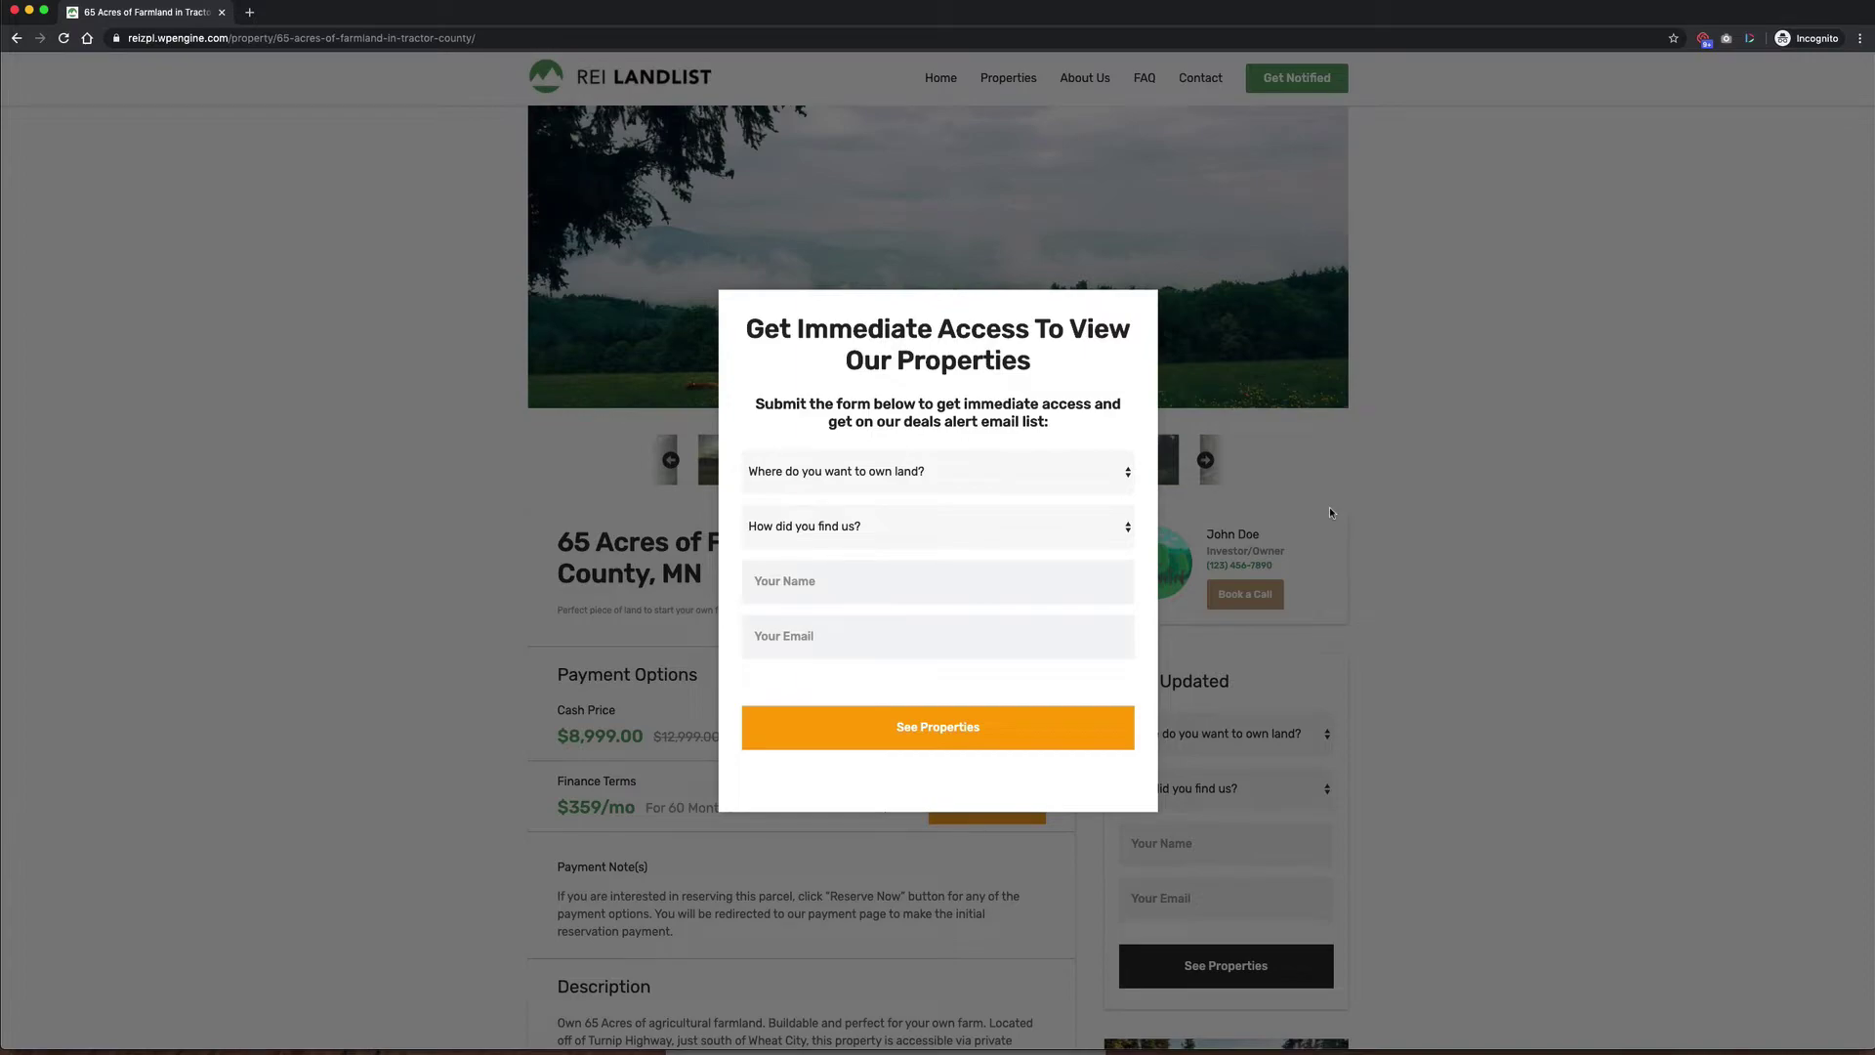
pyautogui.press('super+w')
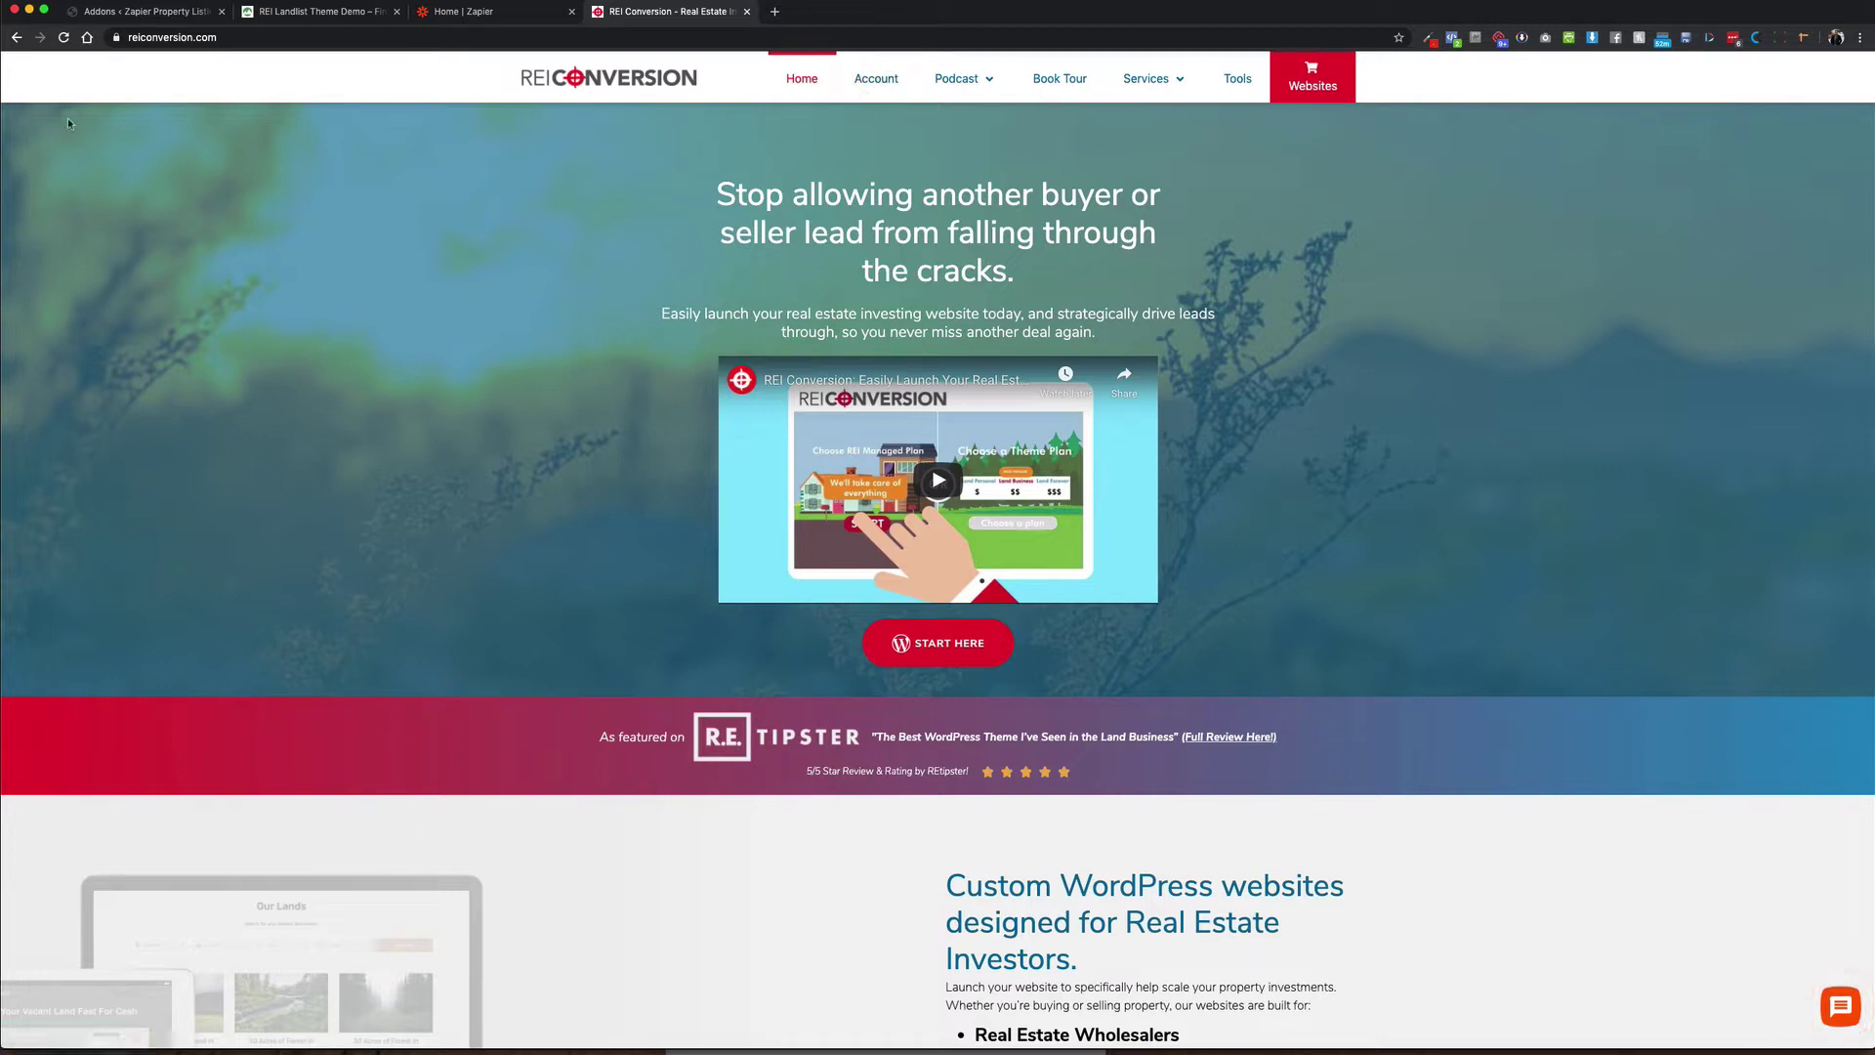
# Step: Review the installed plugins in the WordPress admin and check the REI Landlist theme's version in its theme details
pyautogui.click(114, 14)
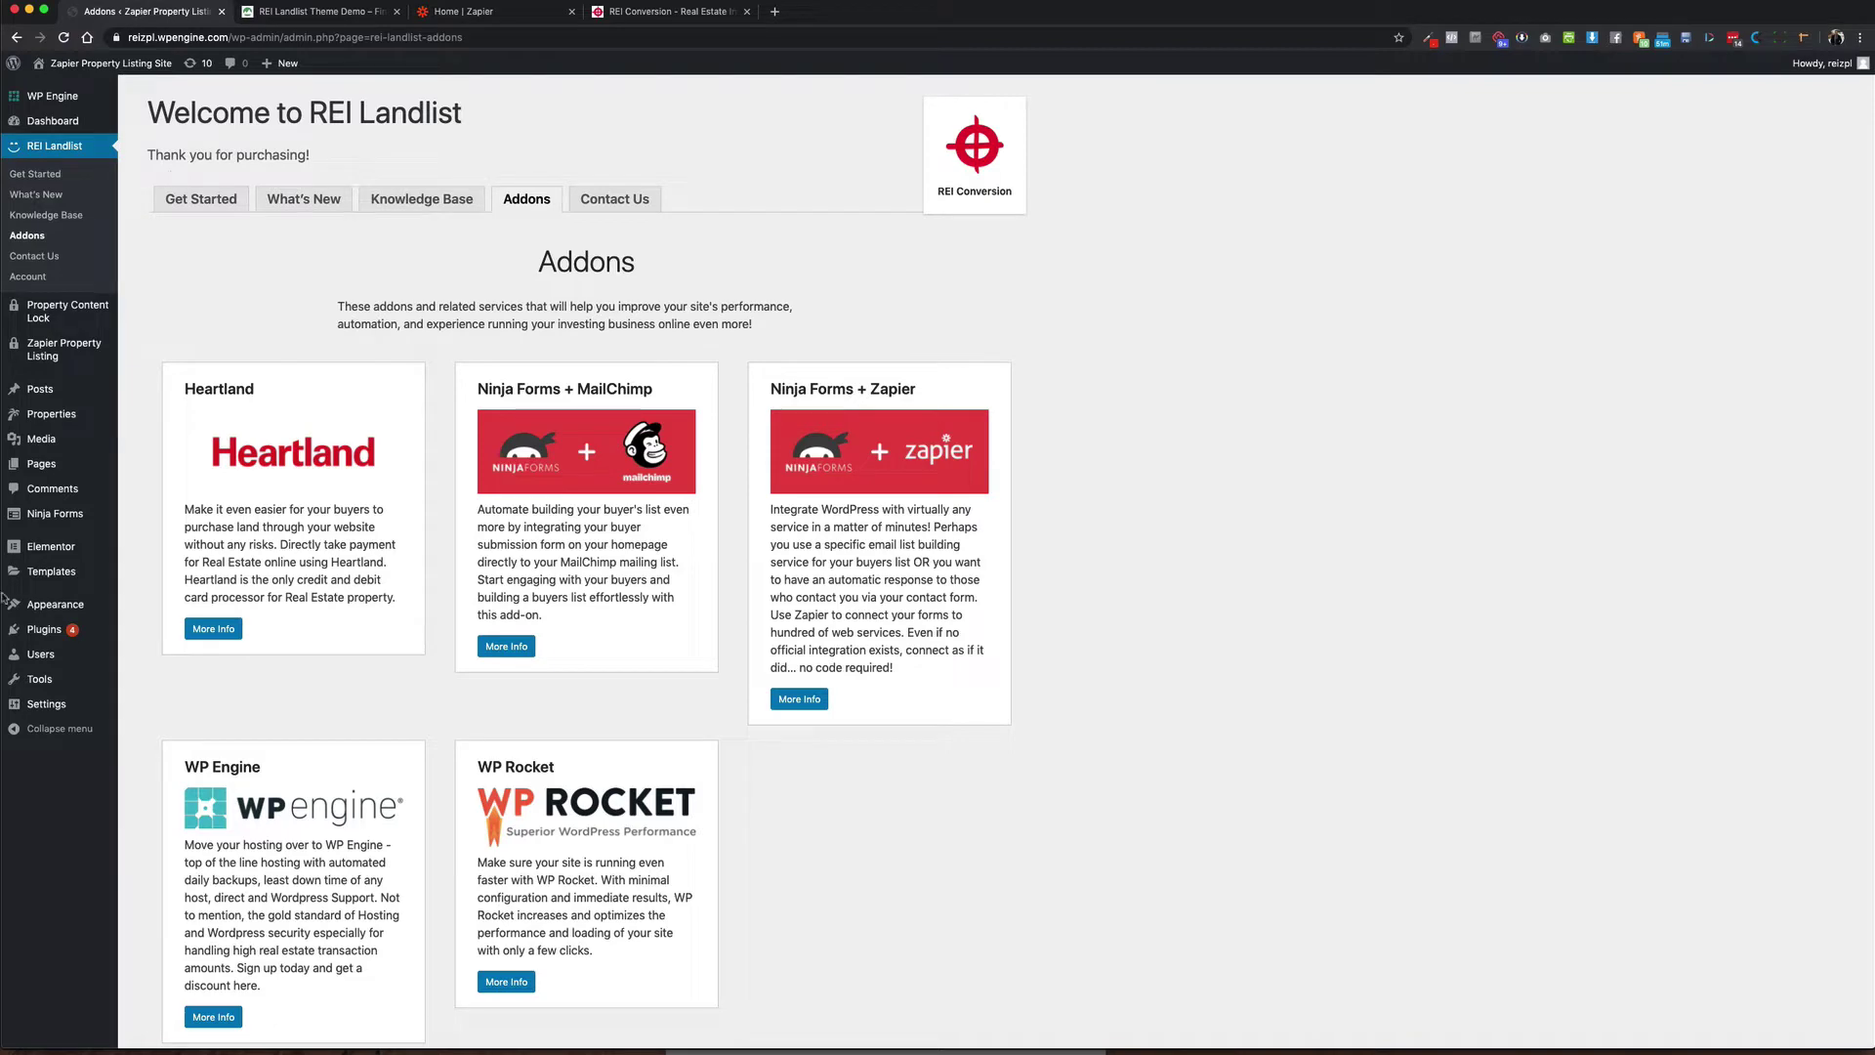
pyautogui.click(44, 629)
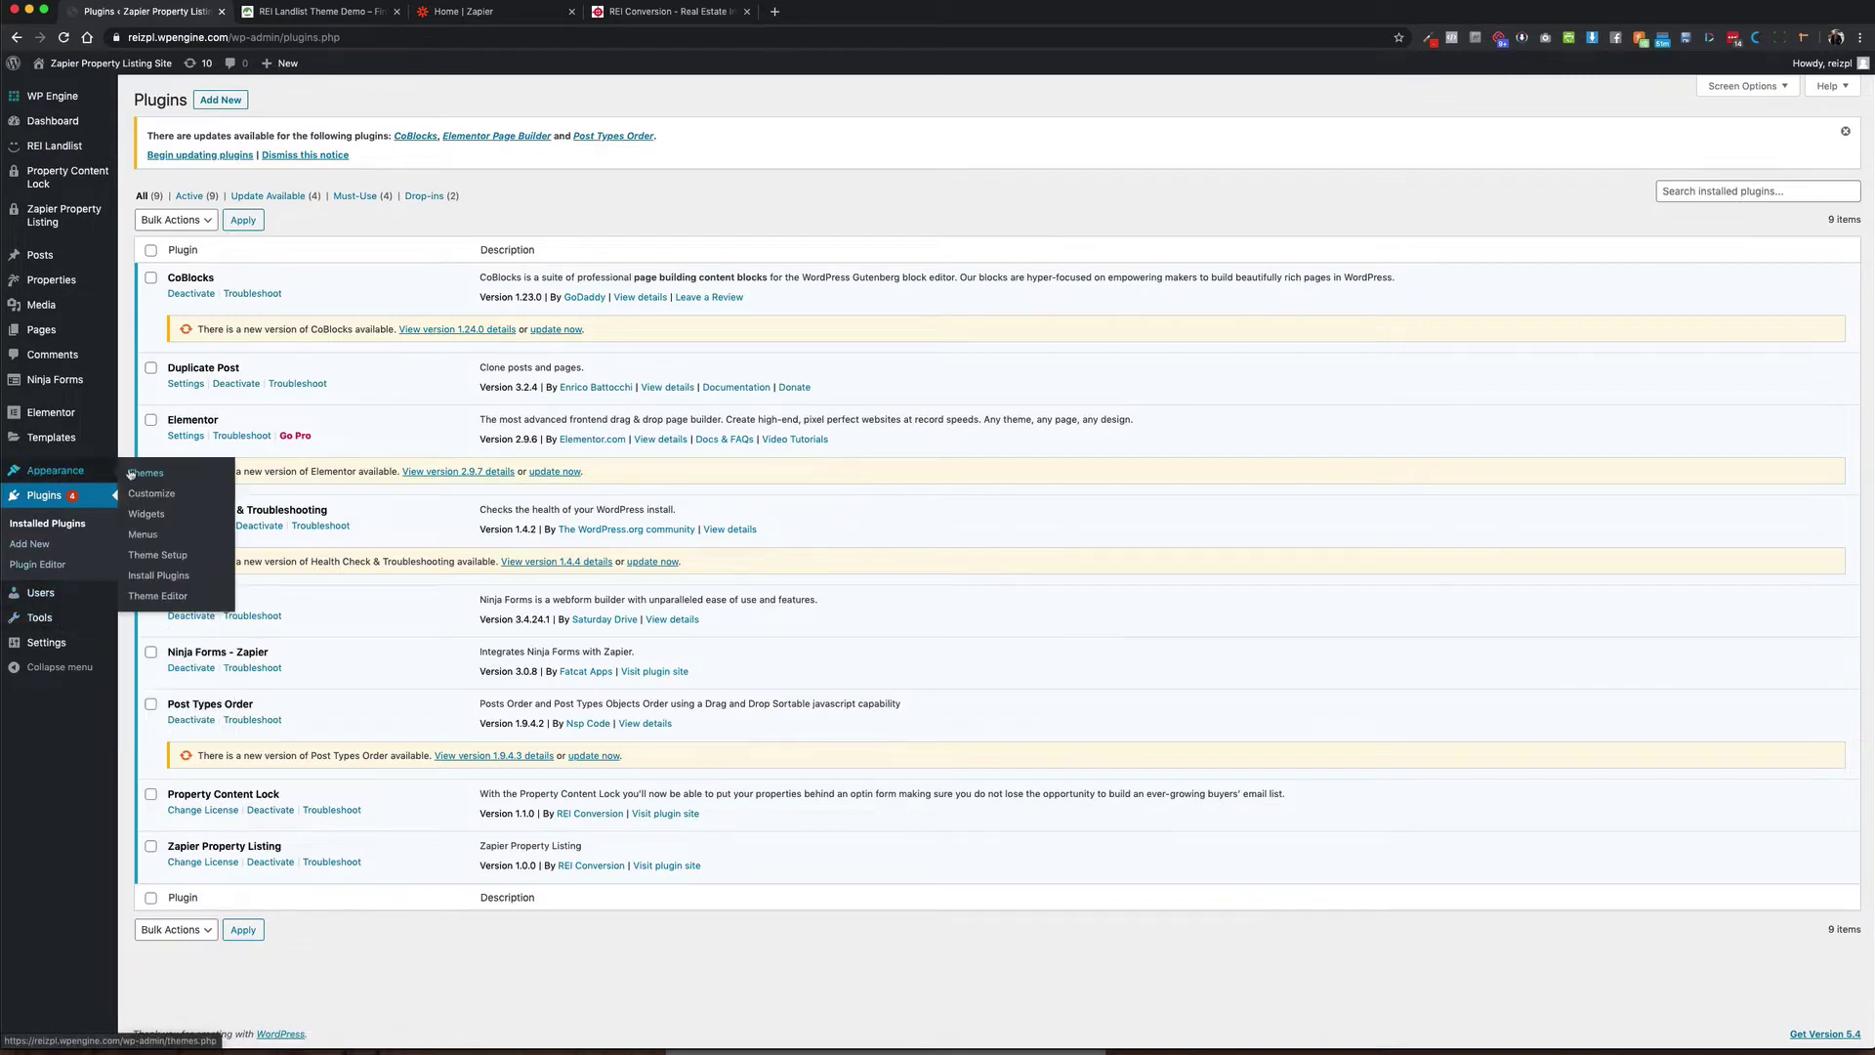
pyautogui.click(131, 474)
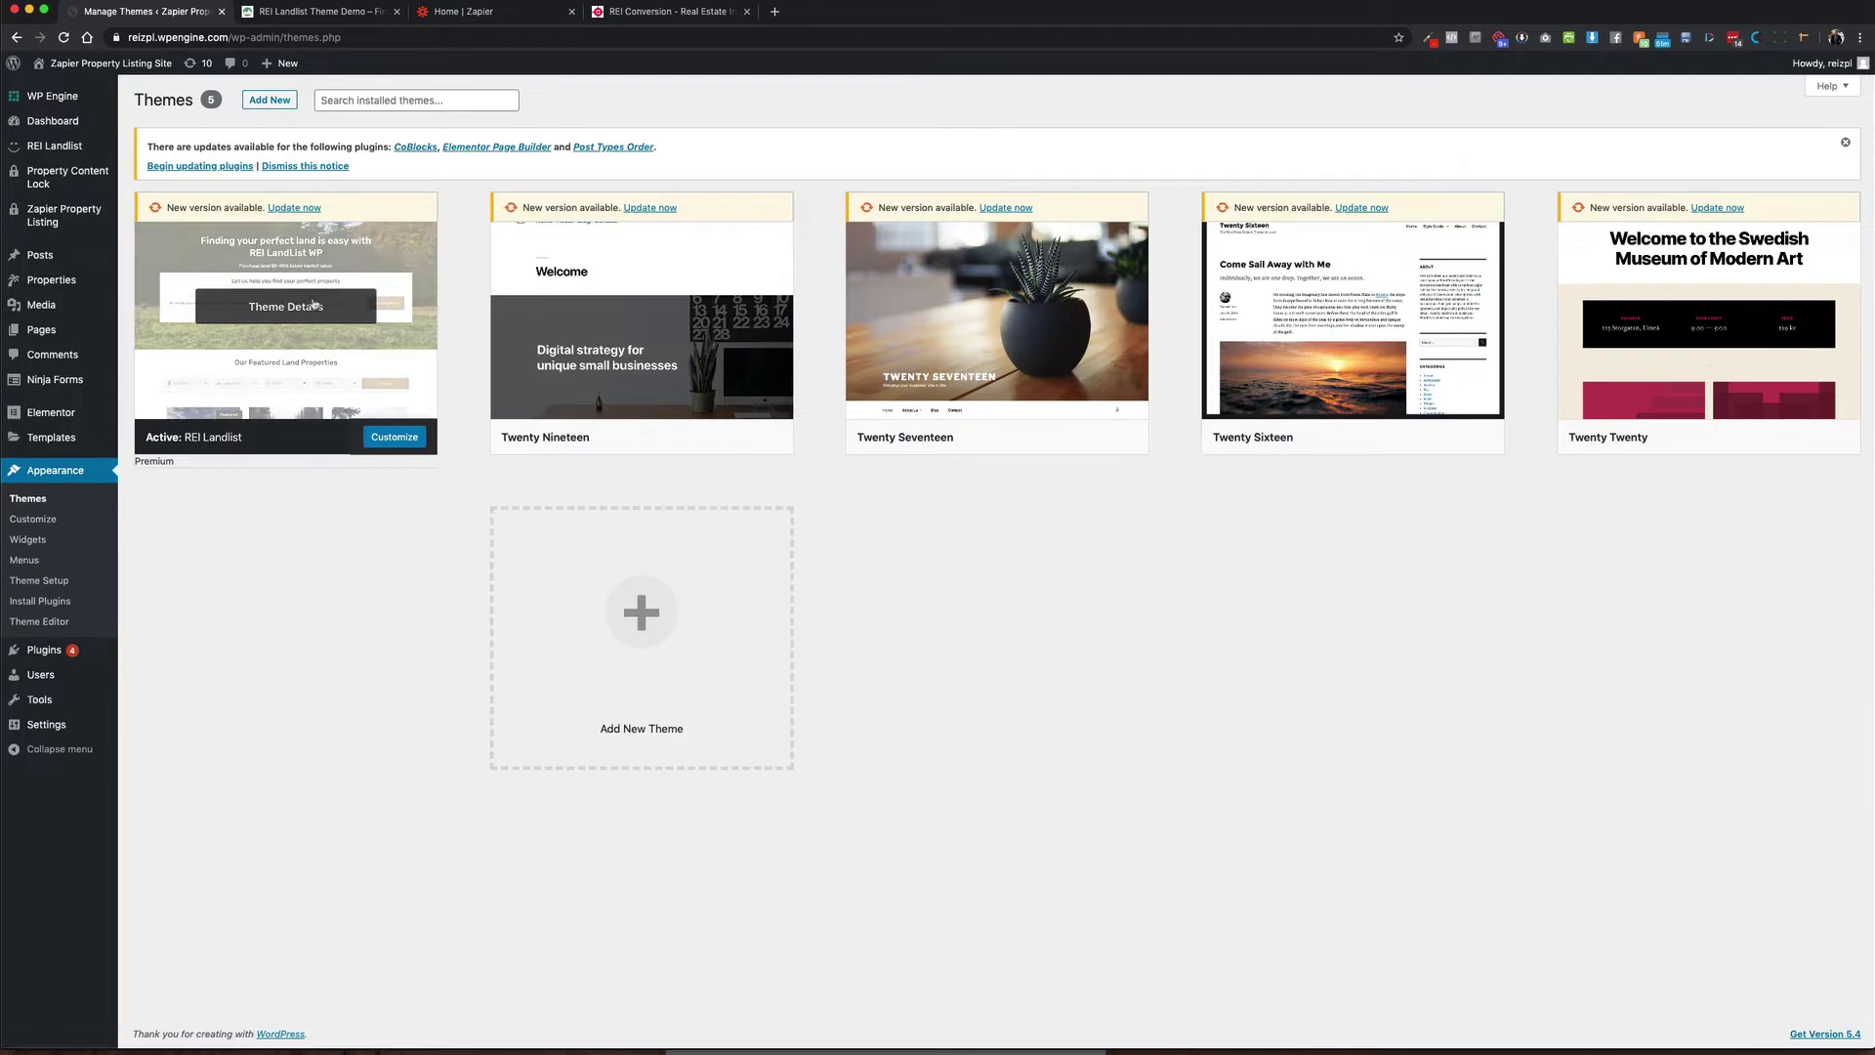
pyautogui.click(313, 304)
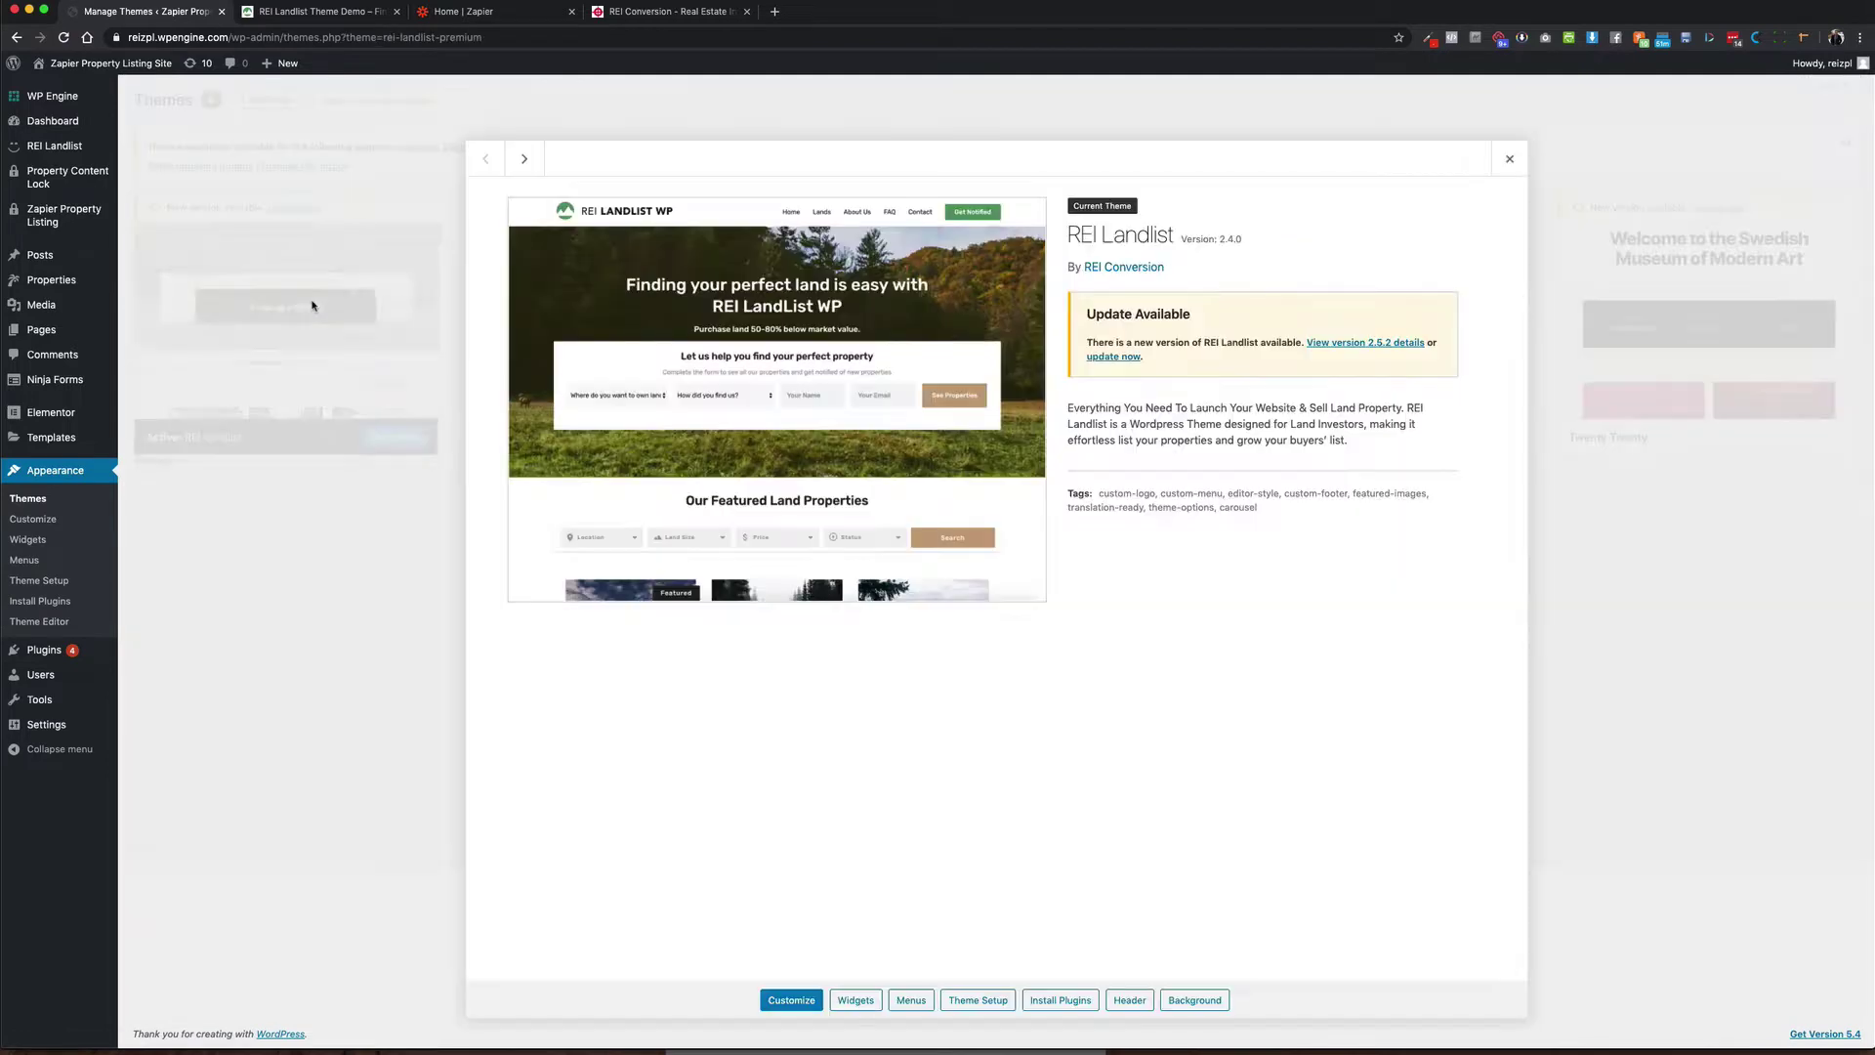
pyautogui.click(273, 513)
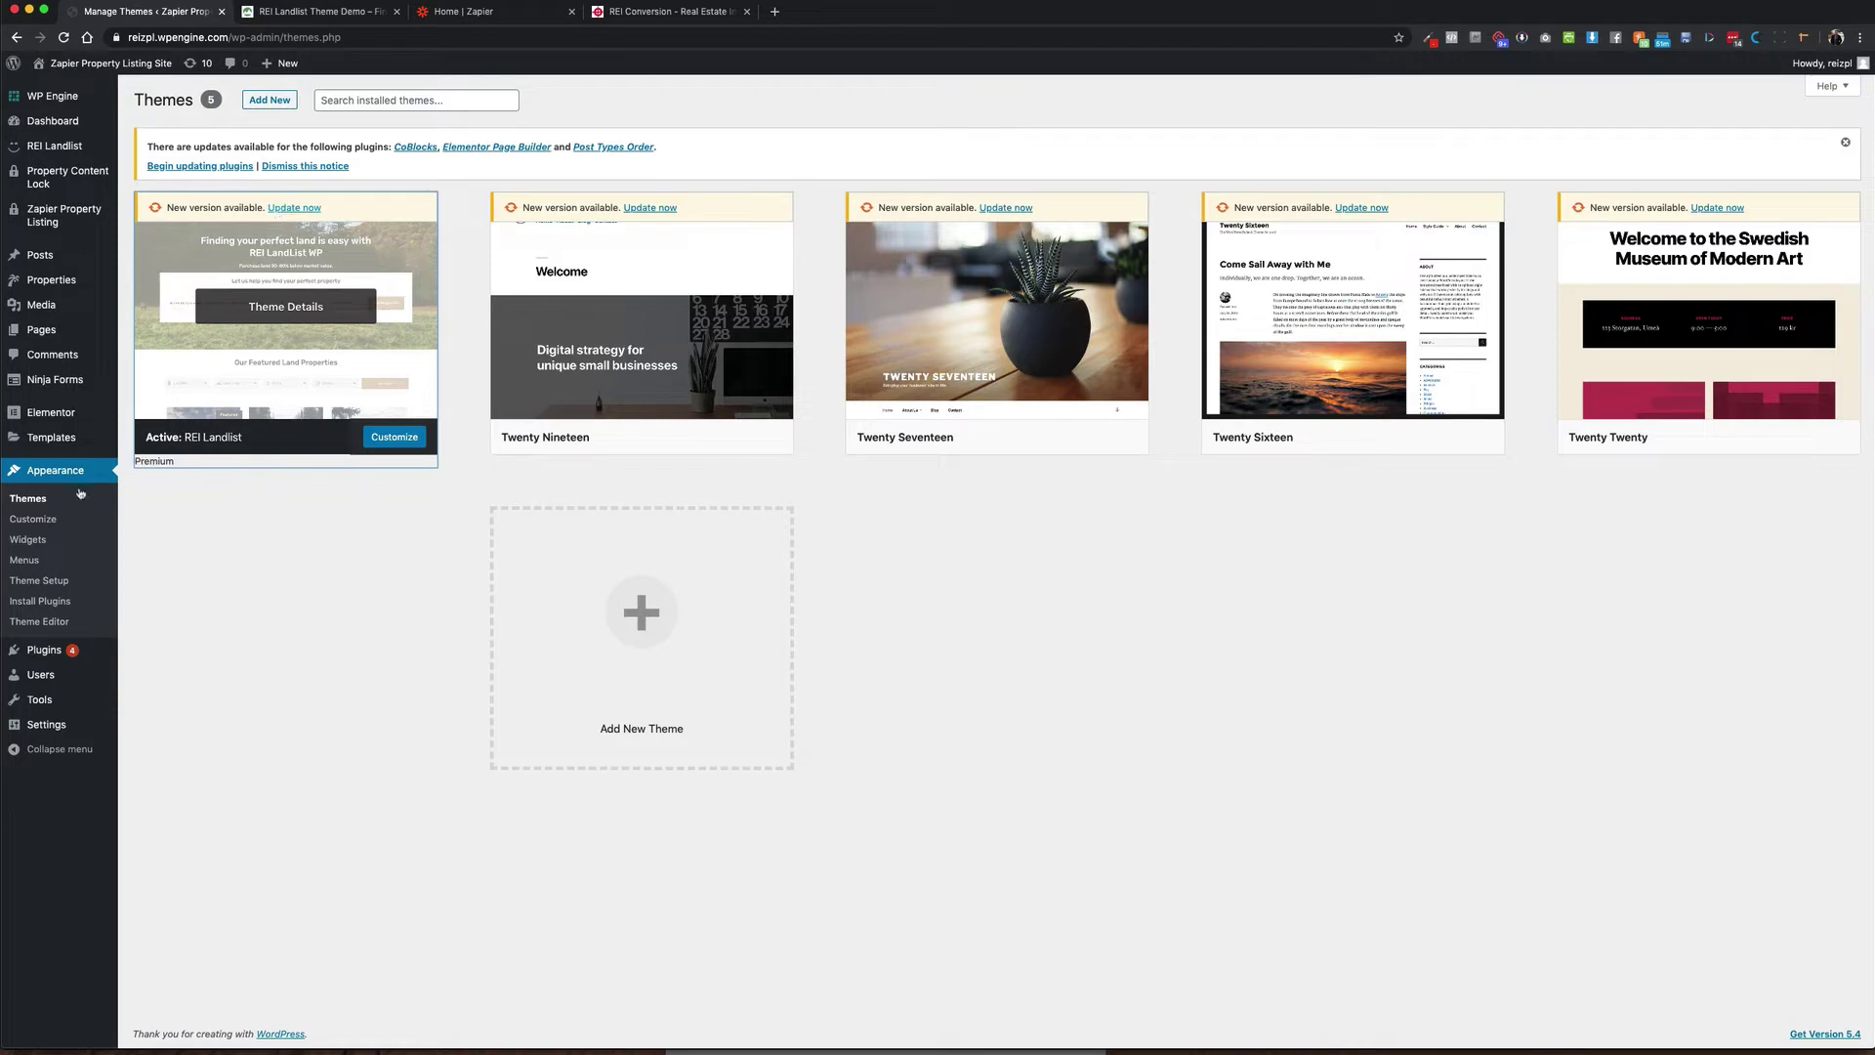
# Step: Update the active REI Landlist theme to version 2.5.2 and check the version in its theme details
pyautogui.click(43, 651)
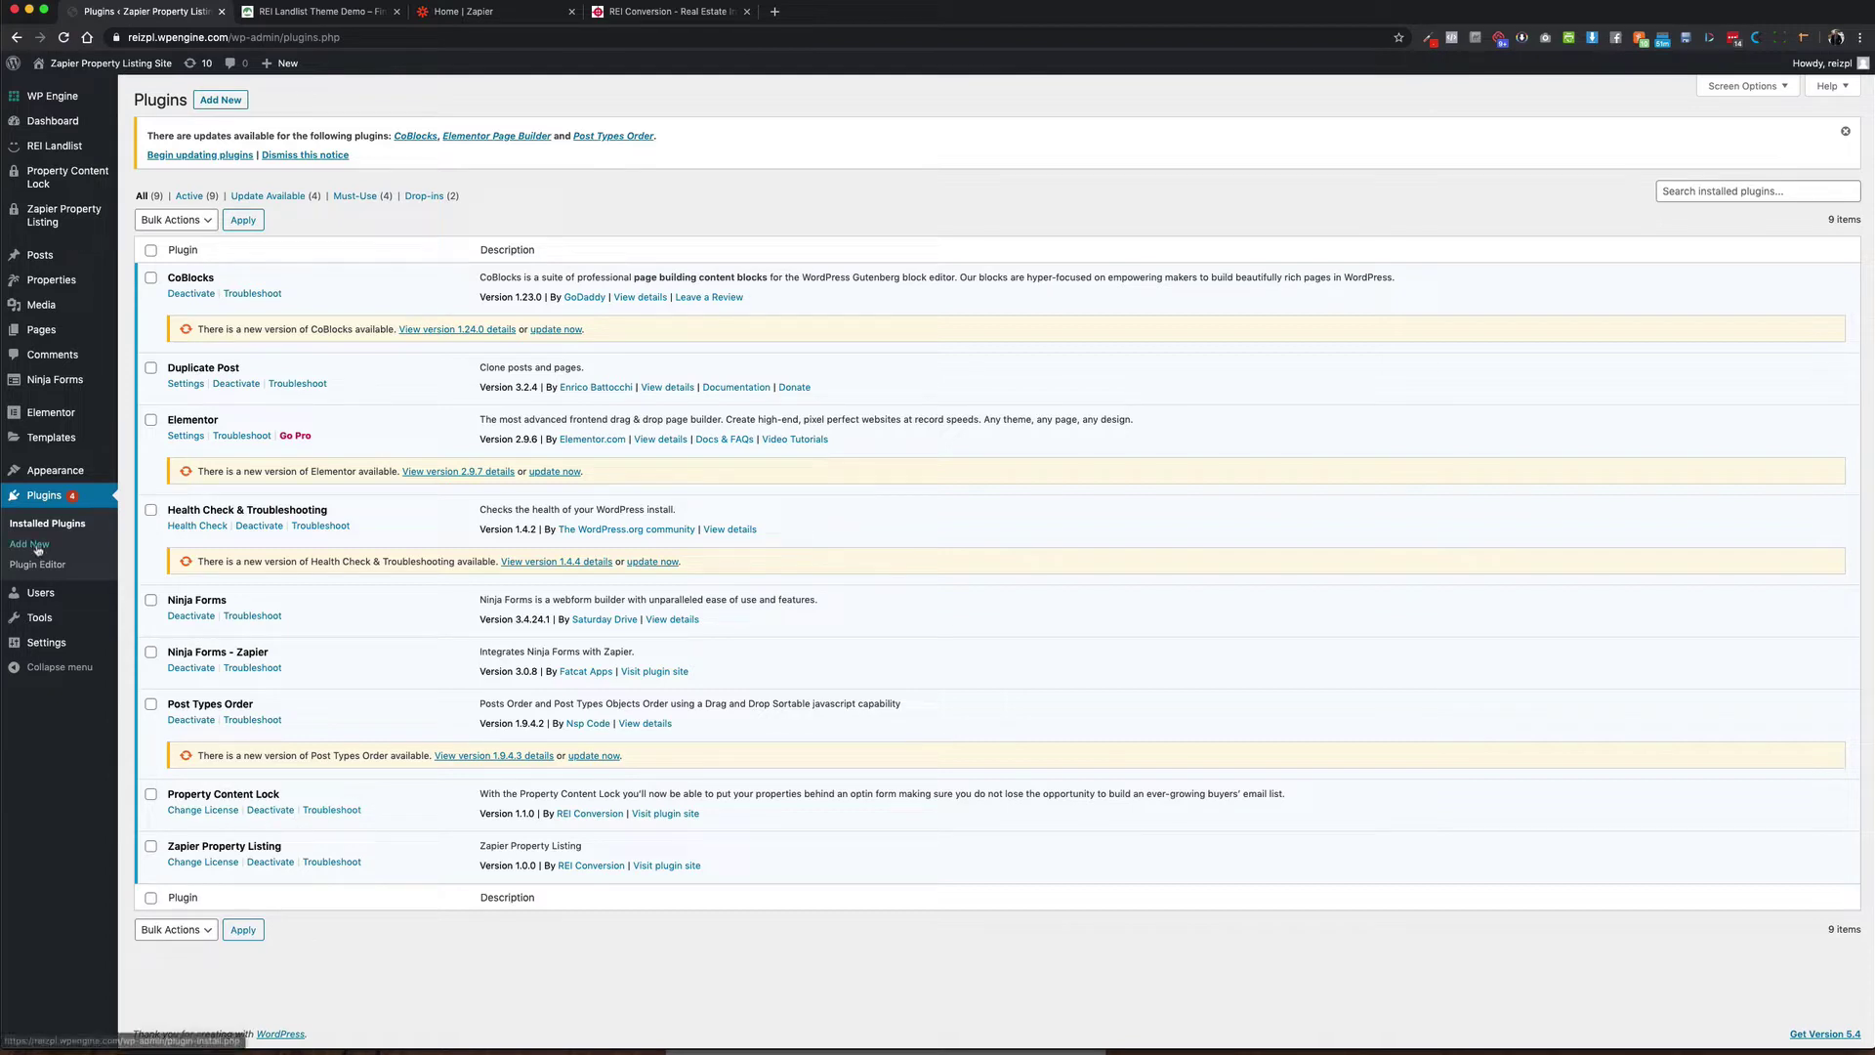
pyautogui.moveTo(55, 470)
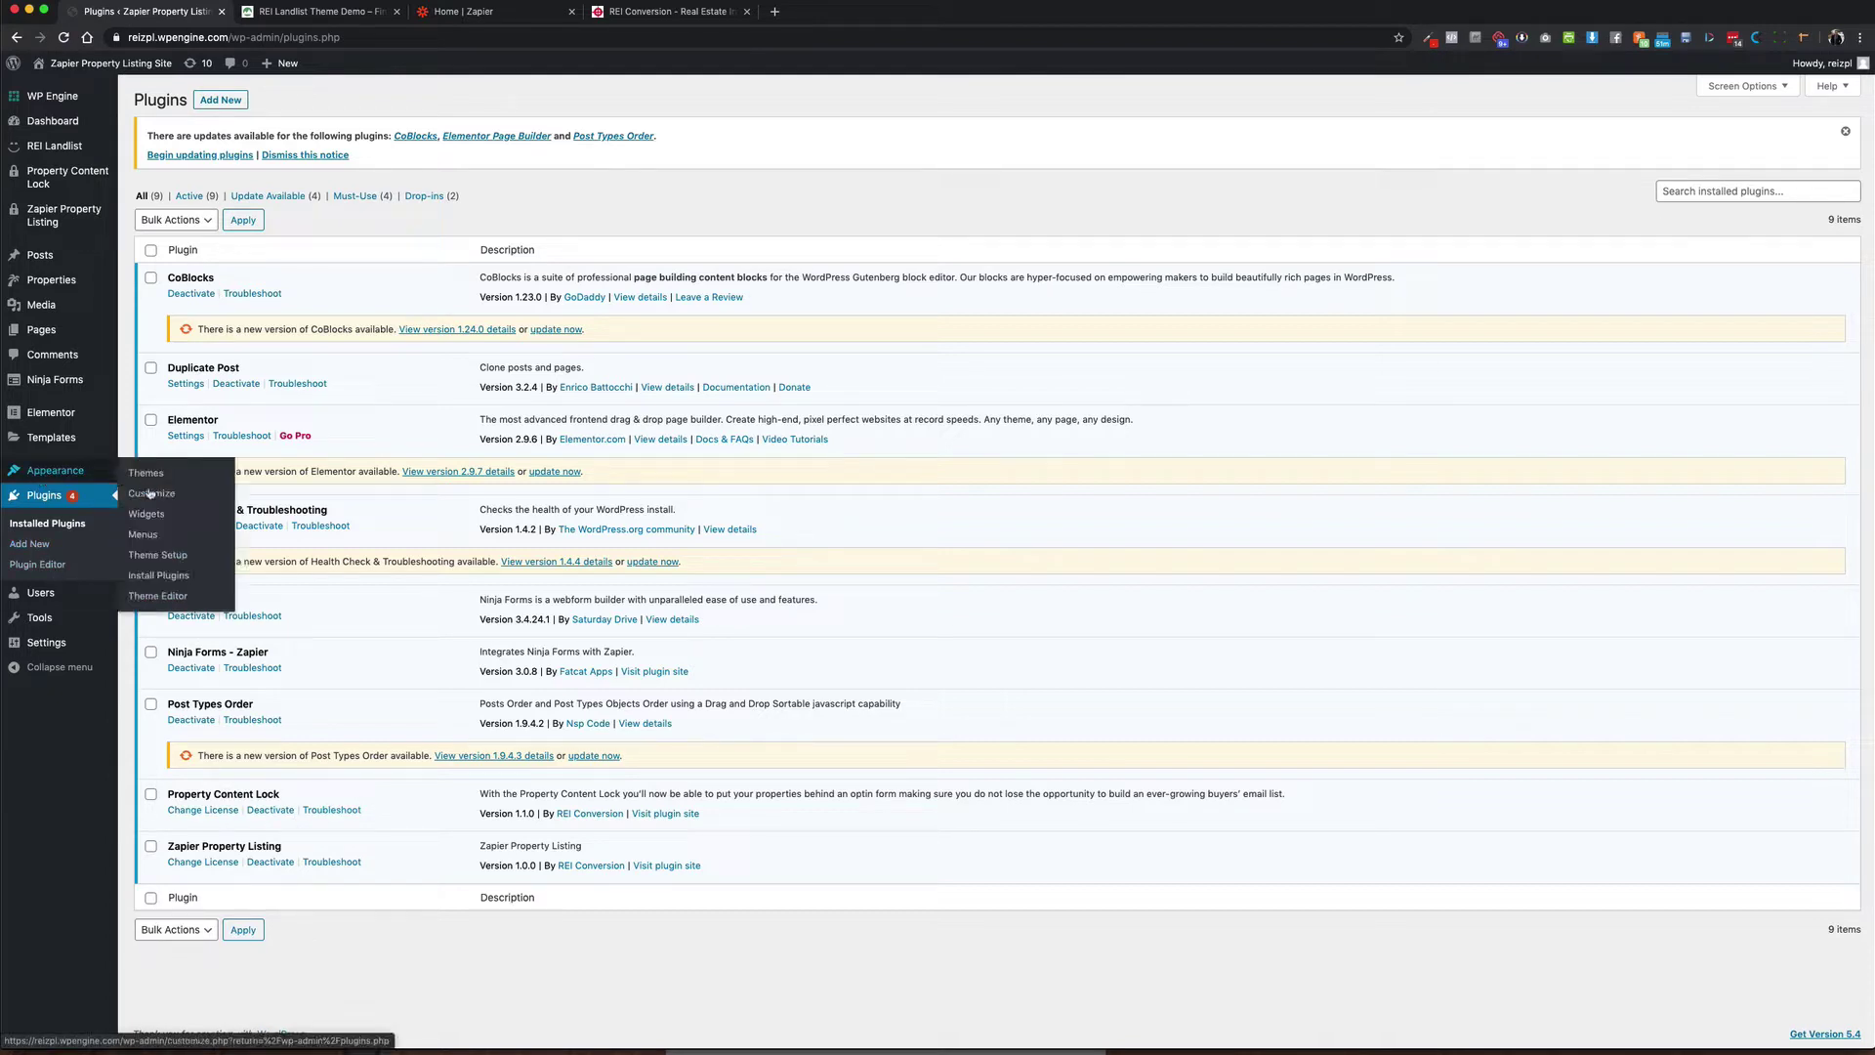
pyautogui.click(147, 472)
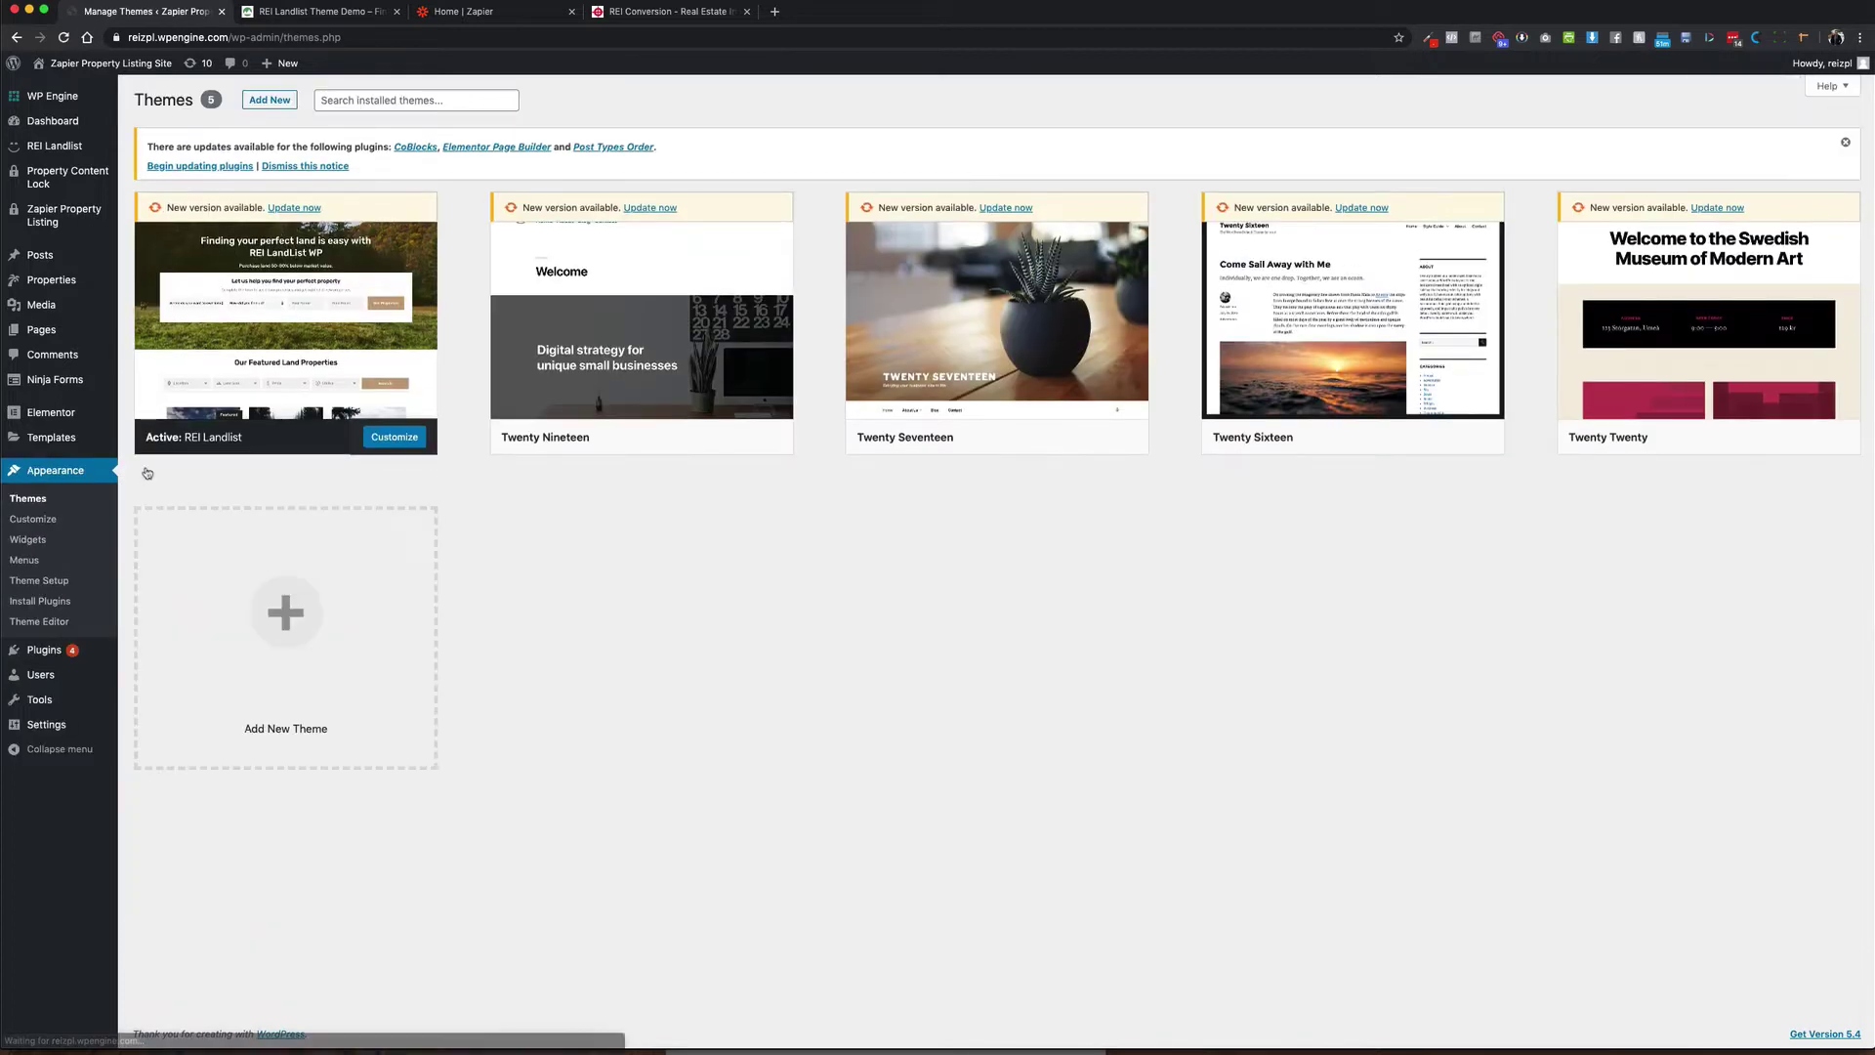
pyautogui.click(309, 209)
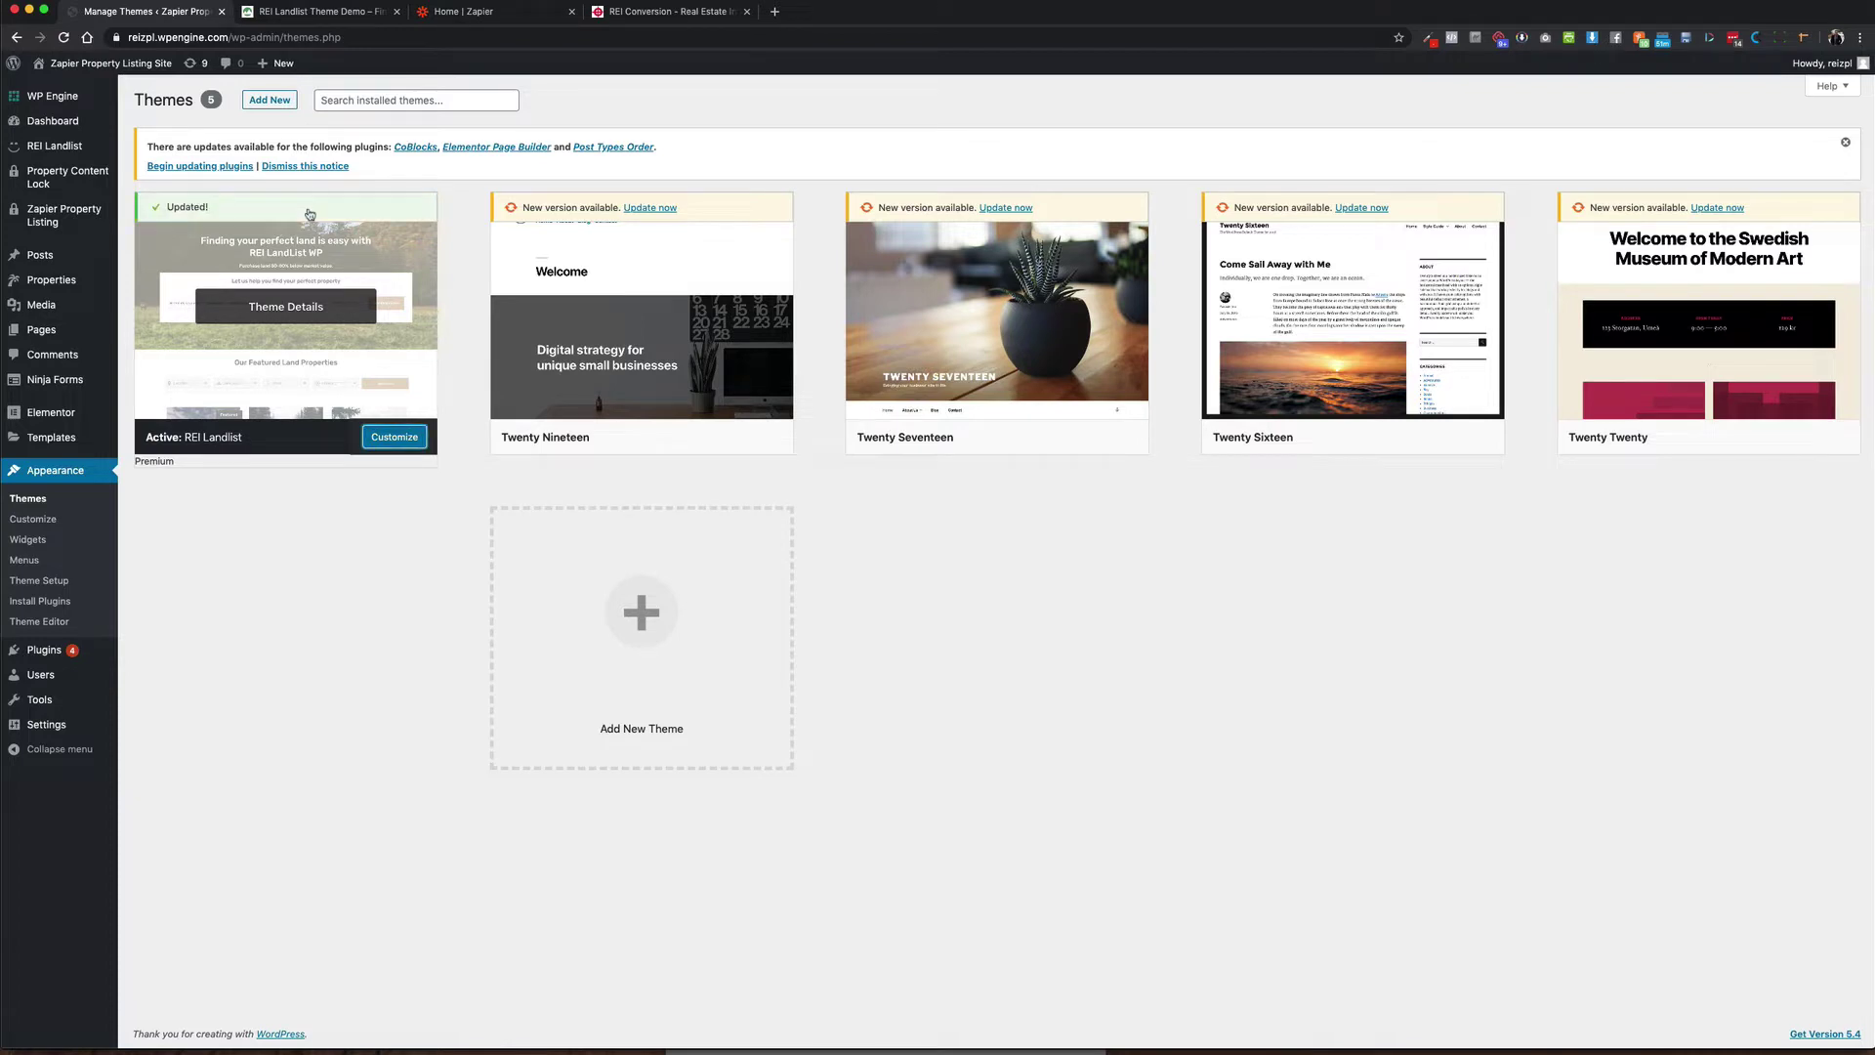
pyautogui.click(253, 299)
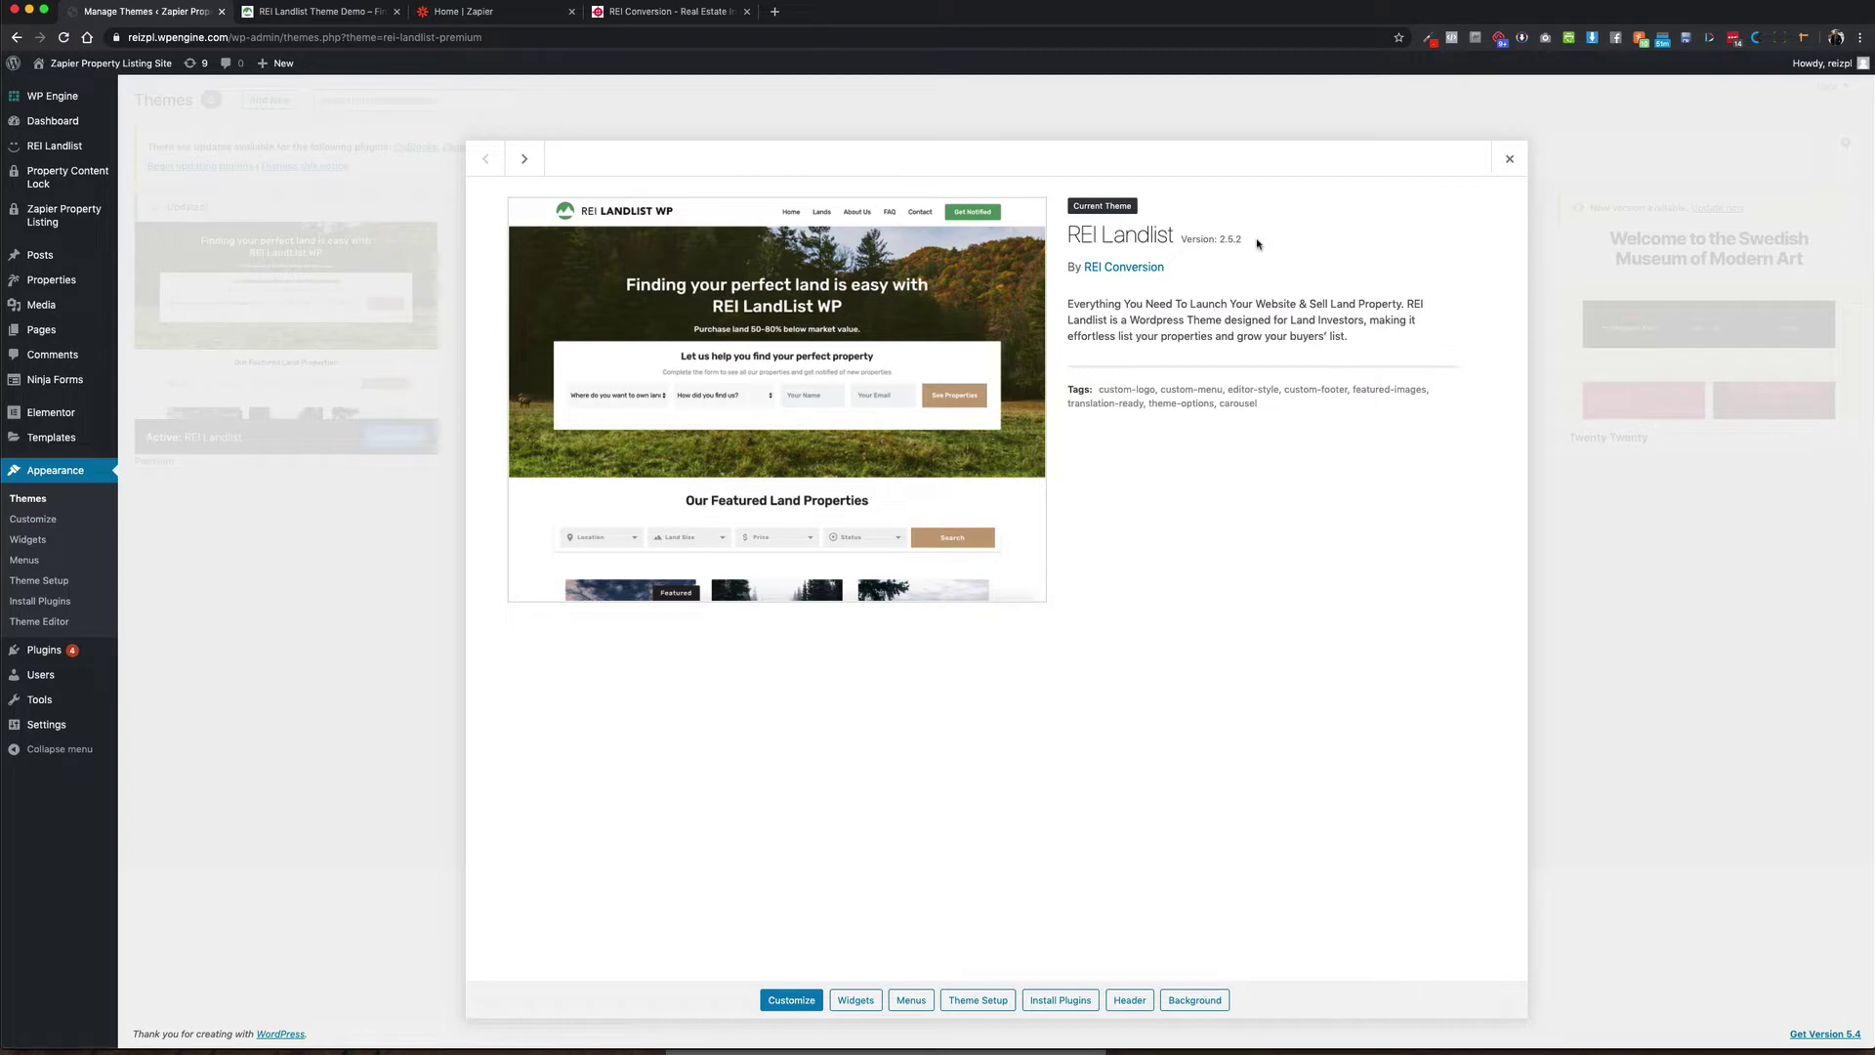
pyautogui.click(1511, 160)
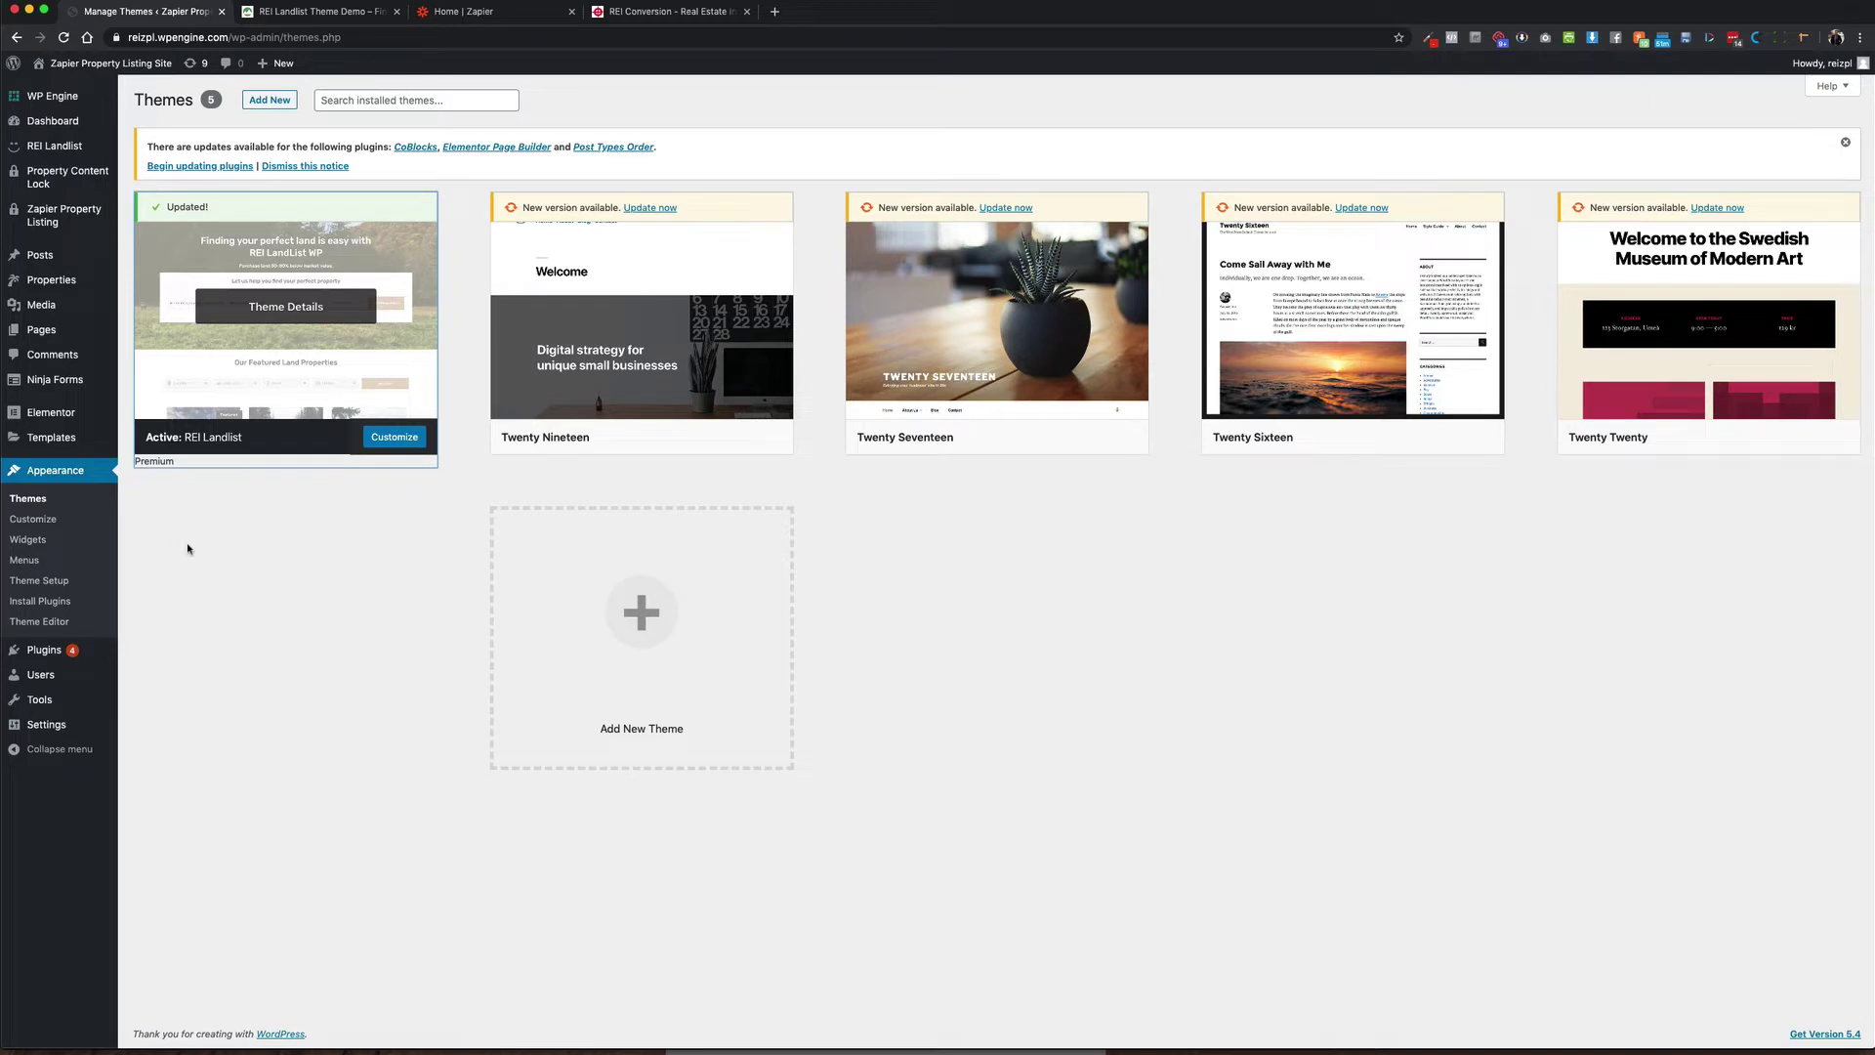
# Step: Check which form shortcode the Property Content Lock popup uses and locate the matching entry in the Ninja Forms list
pyautogui.click(52, 653)
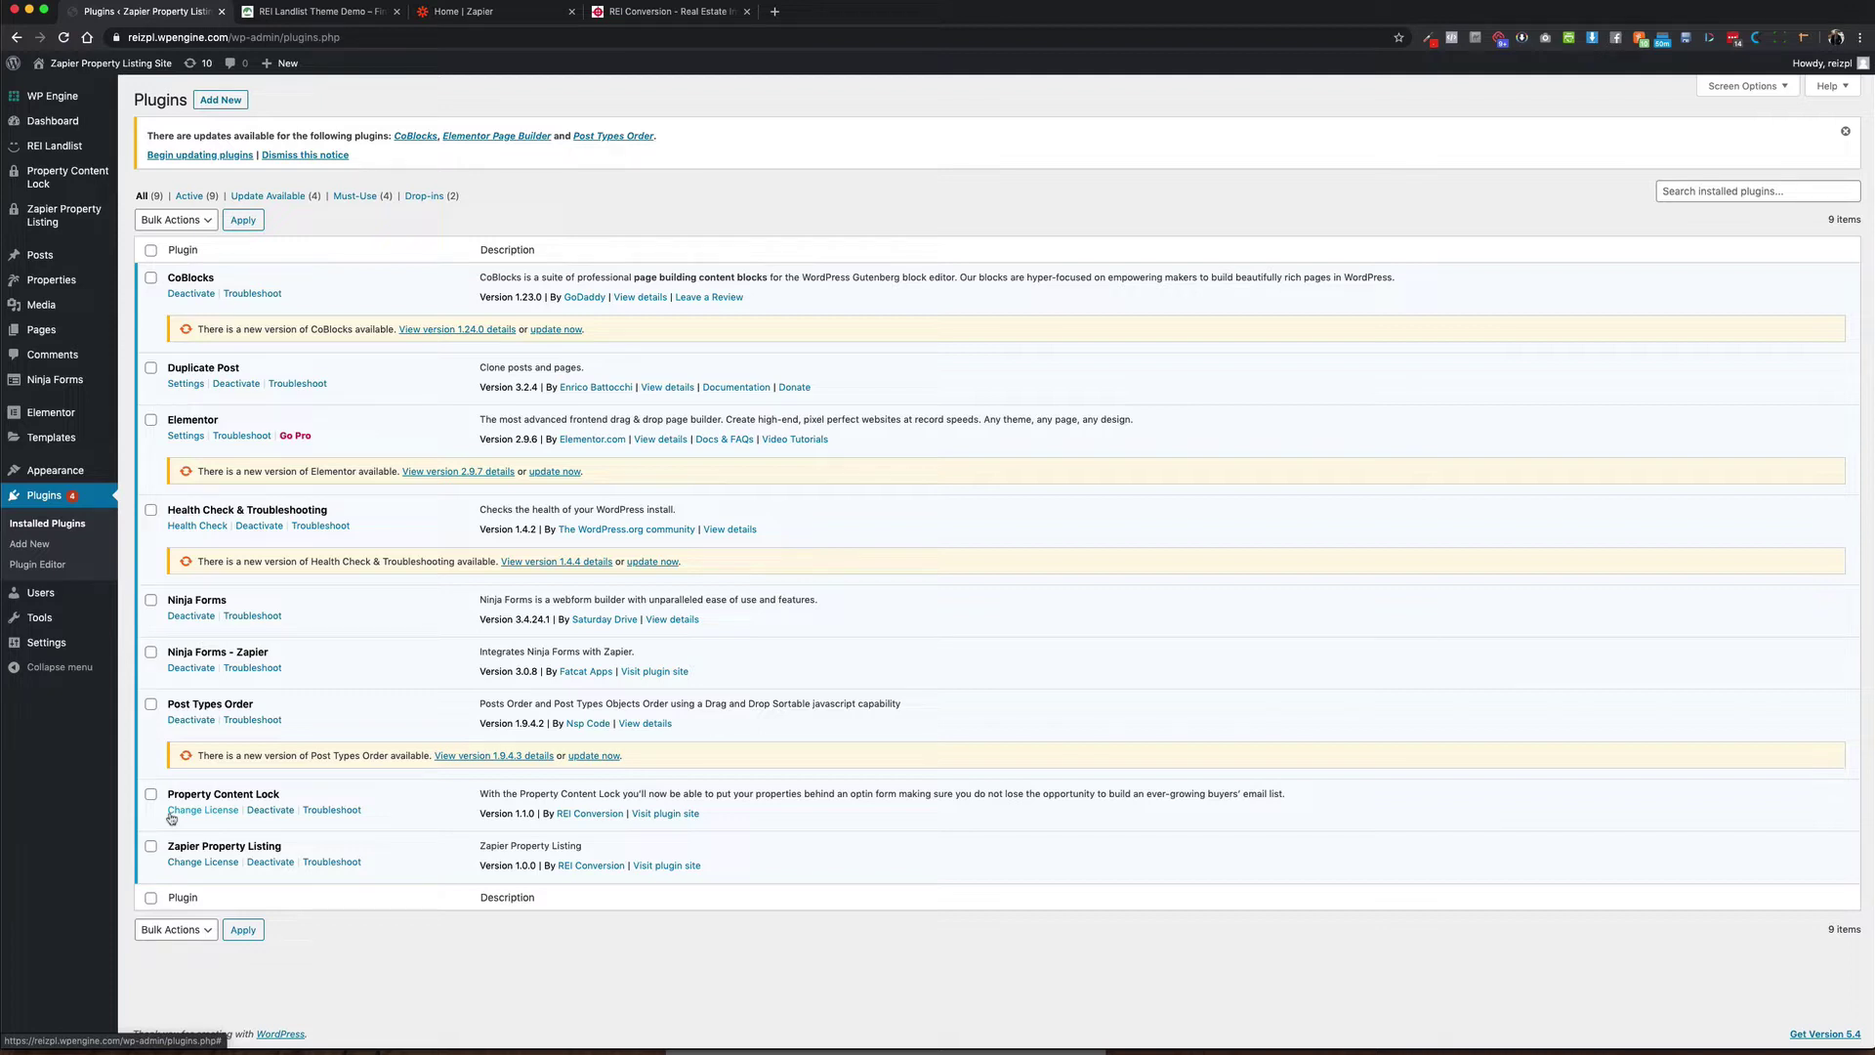
pyautogui.moveTo(70, 376)
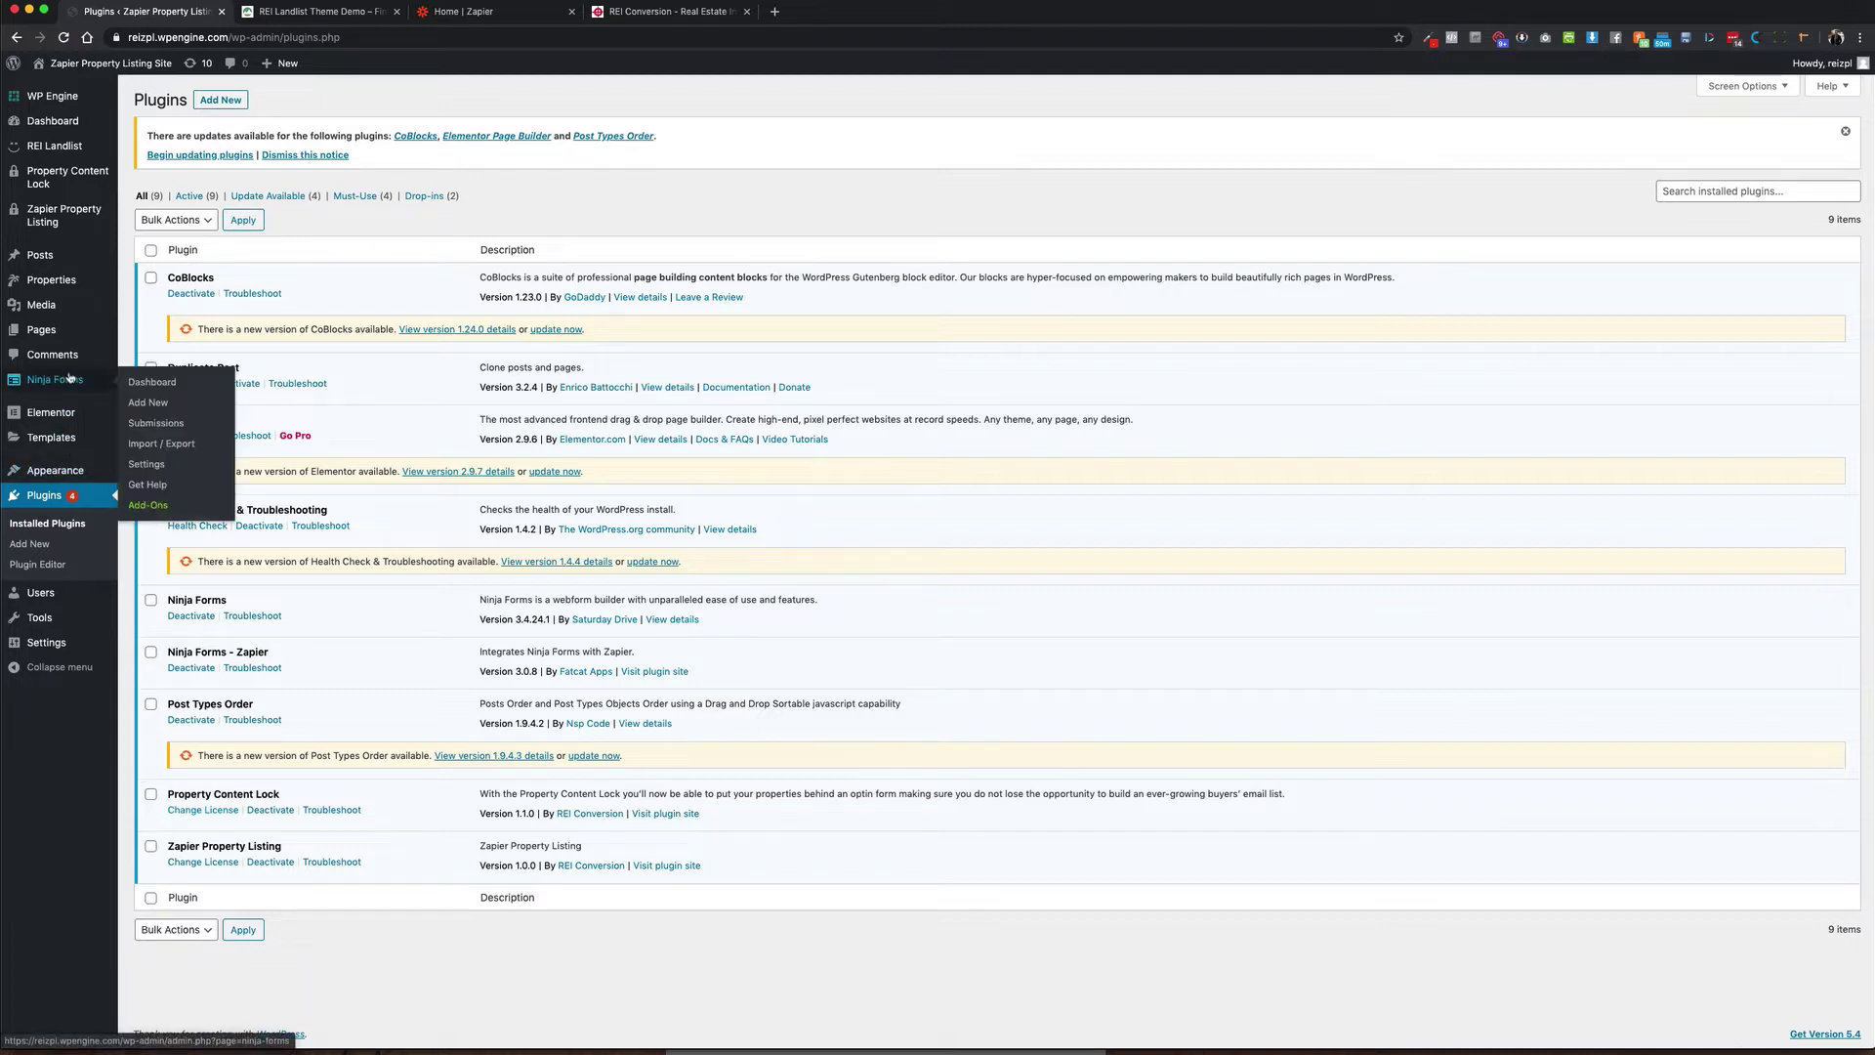
pyautogui.click(71, 380)
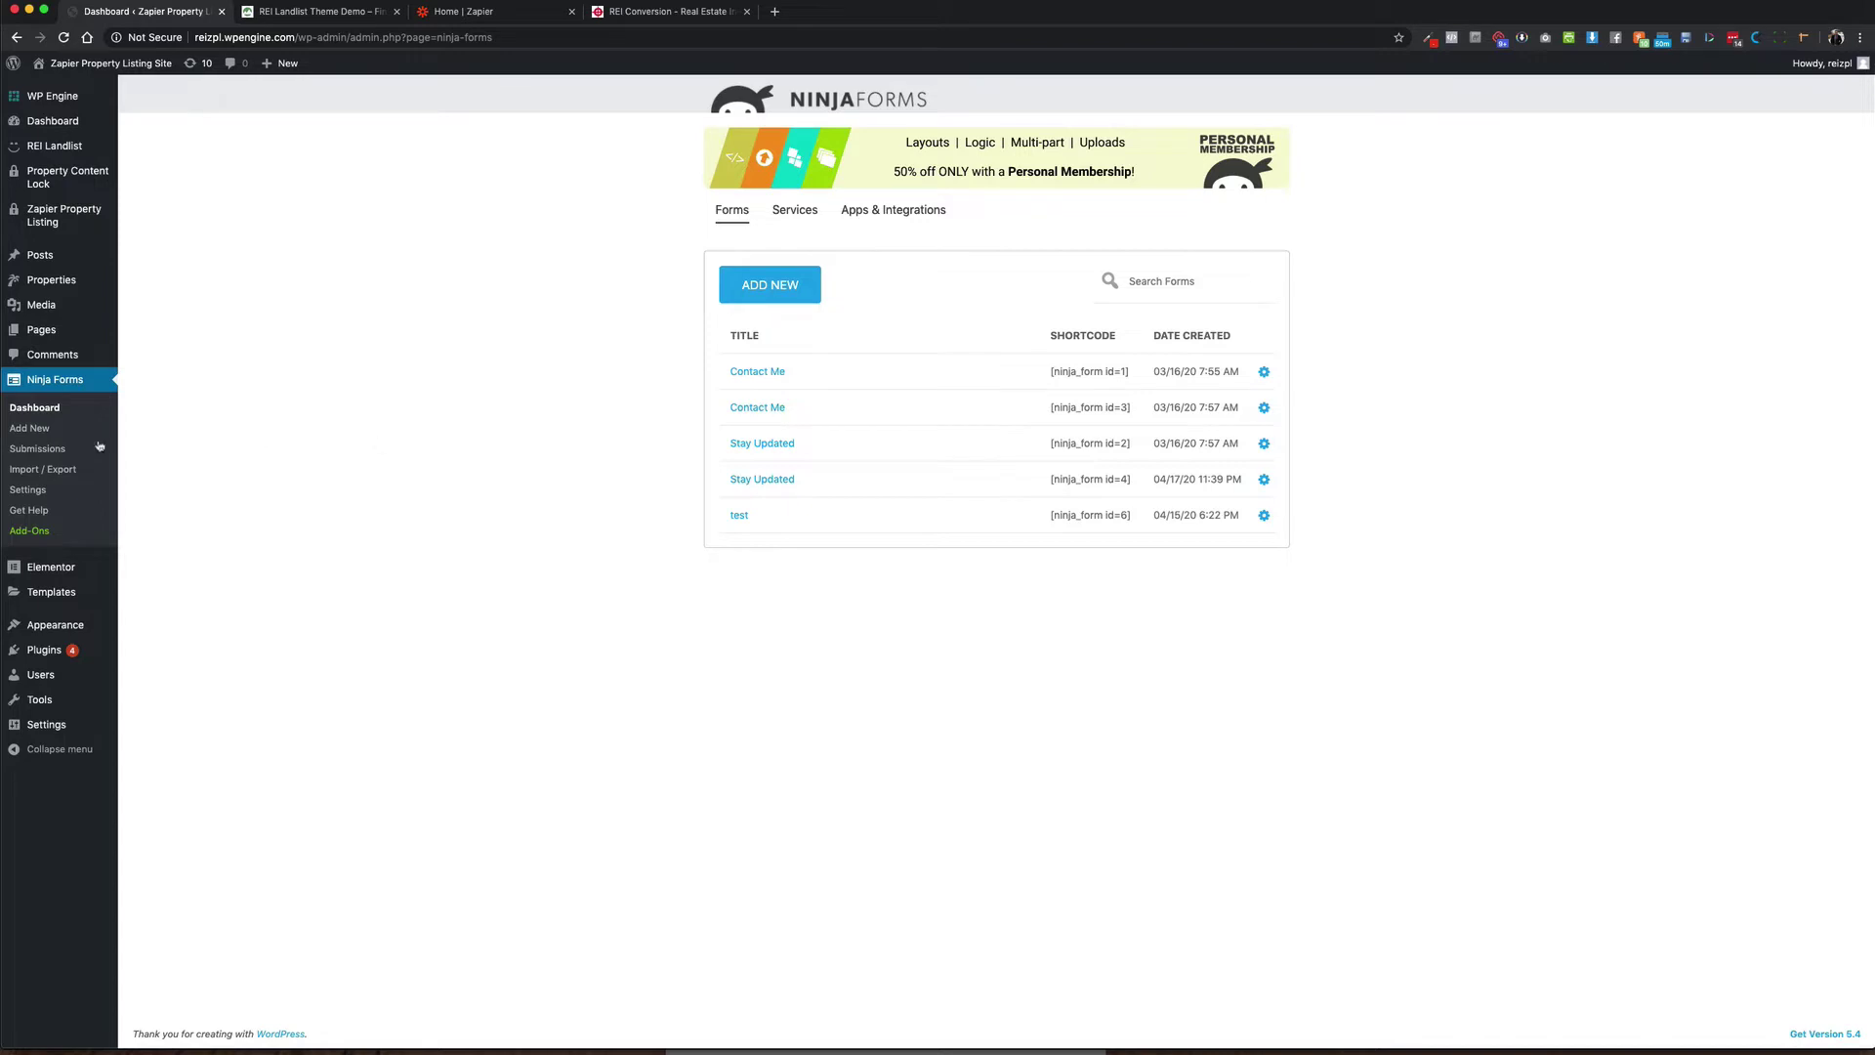
pyautogui.click(58, 176)
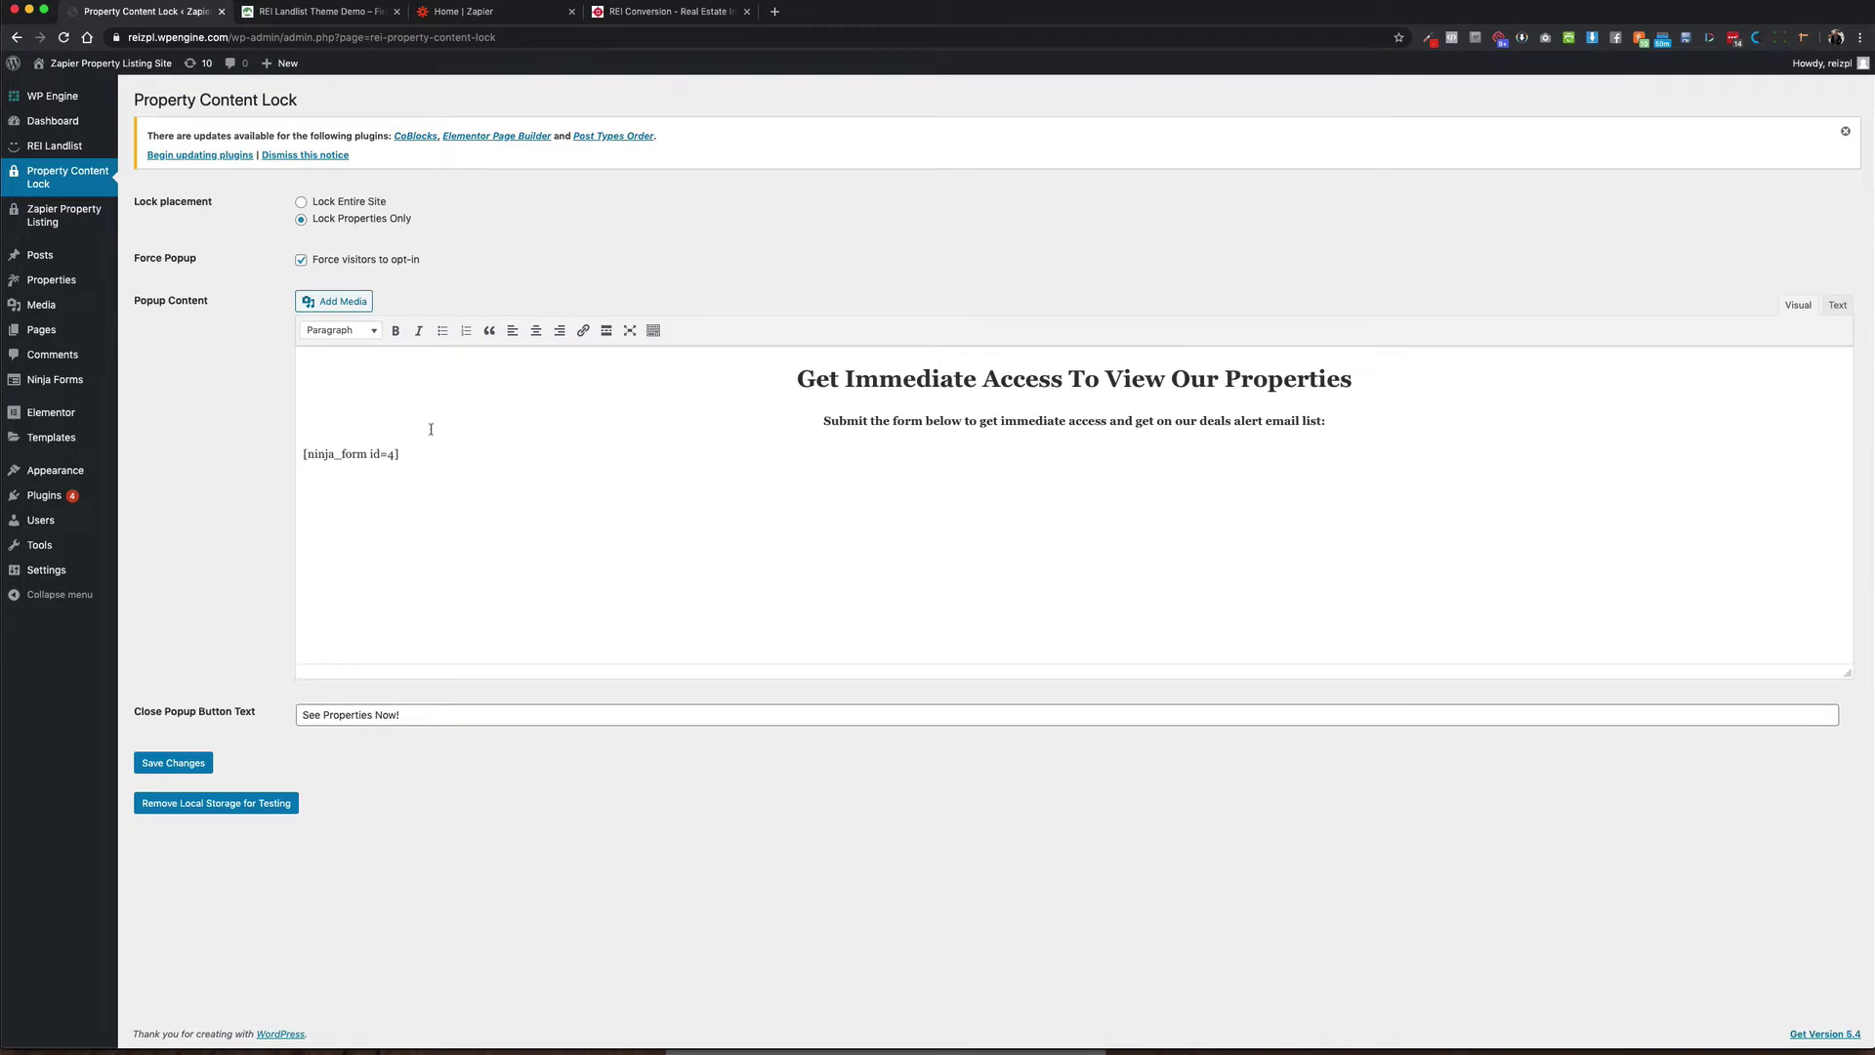
pyautogui.moveTo(303, 456); pyautogui.dragTo(395, 455)
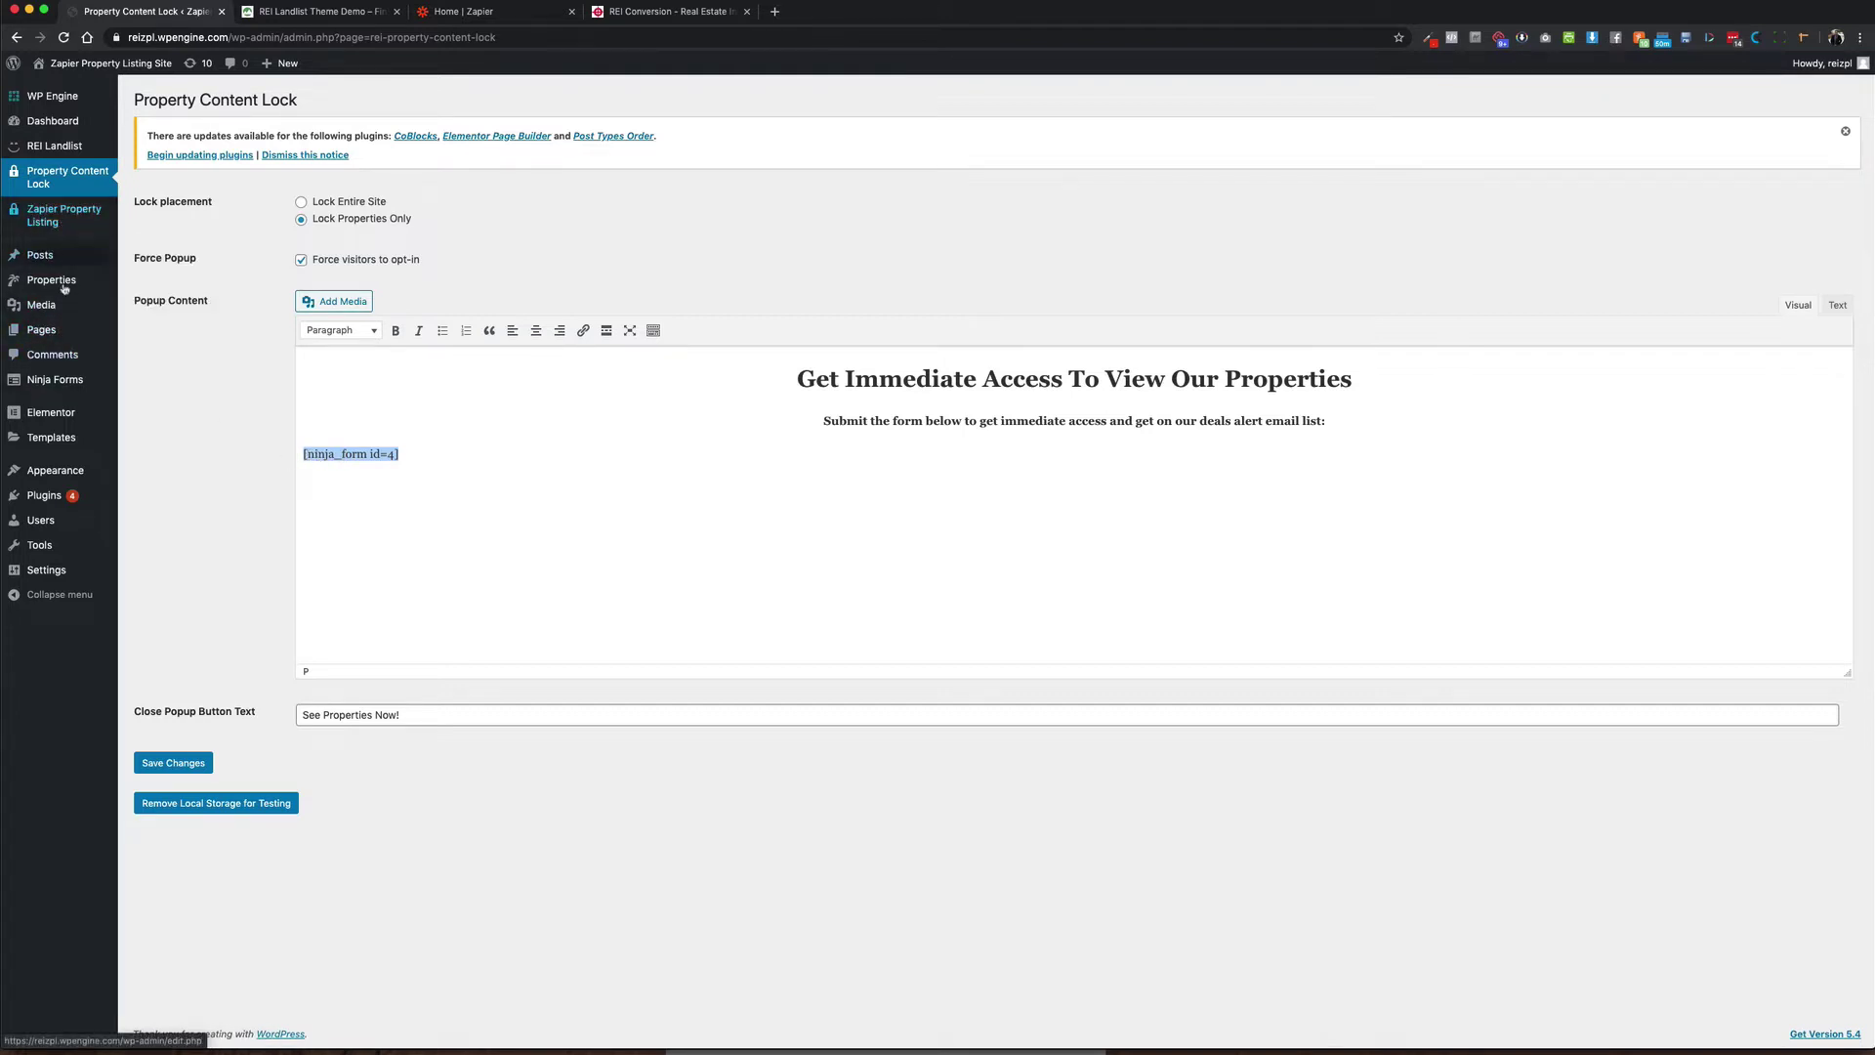
pyautogui.click(64, 383)
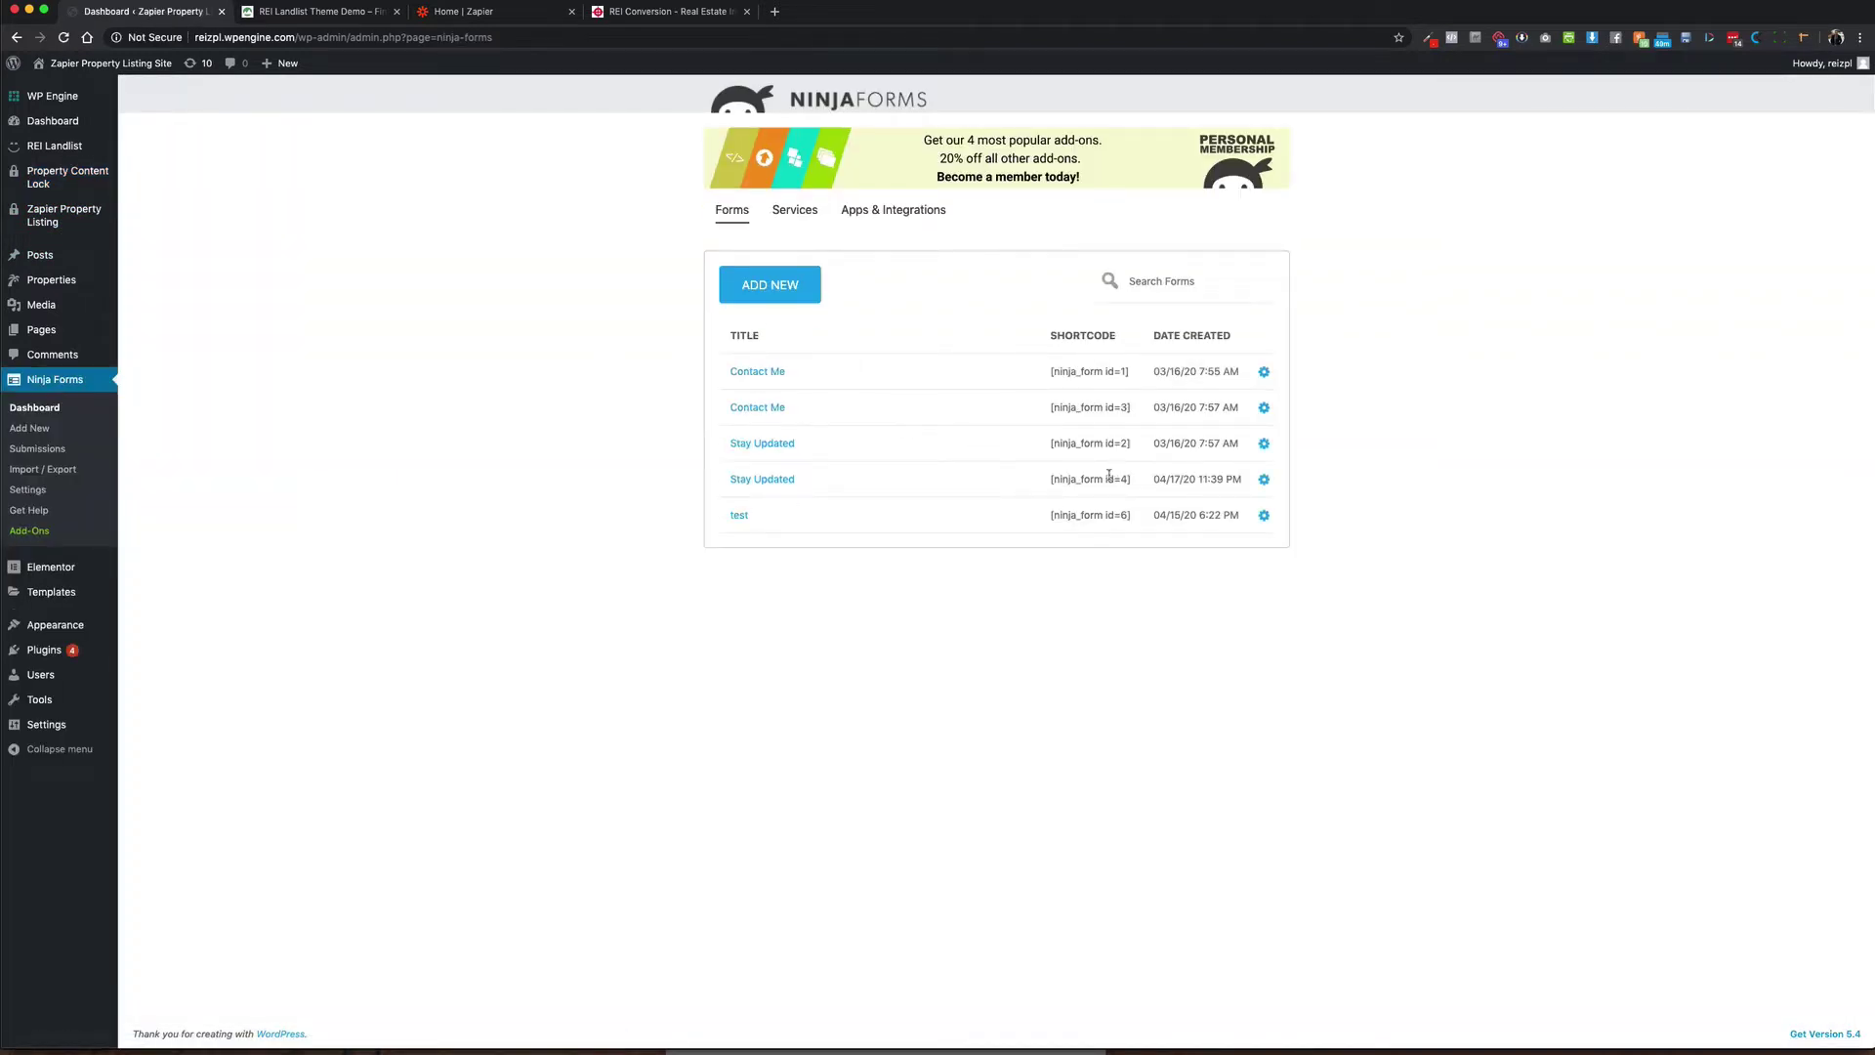
pyautogui.moveTo(1075, 478); pyautogui.dragTo(1161, 479)
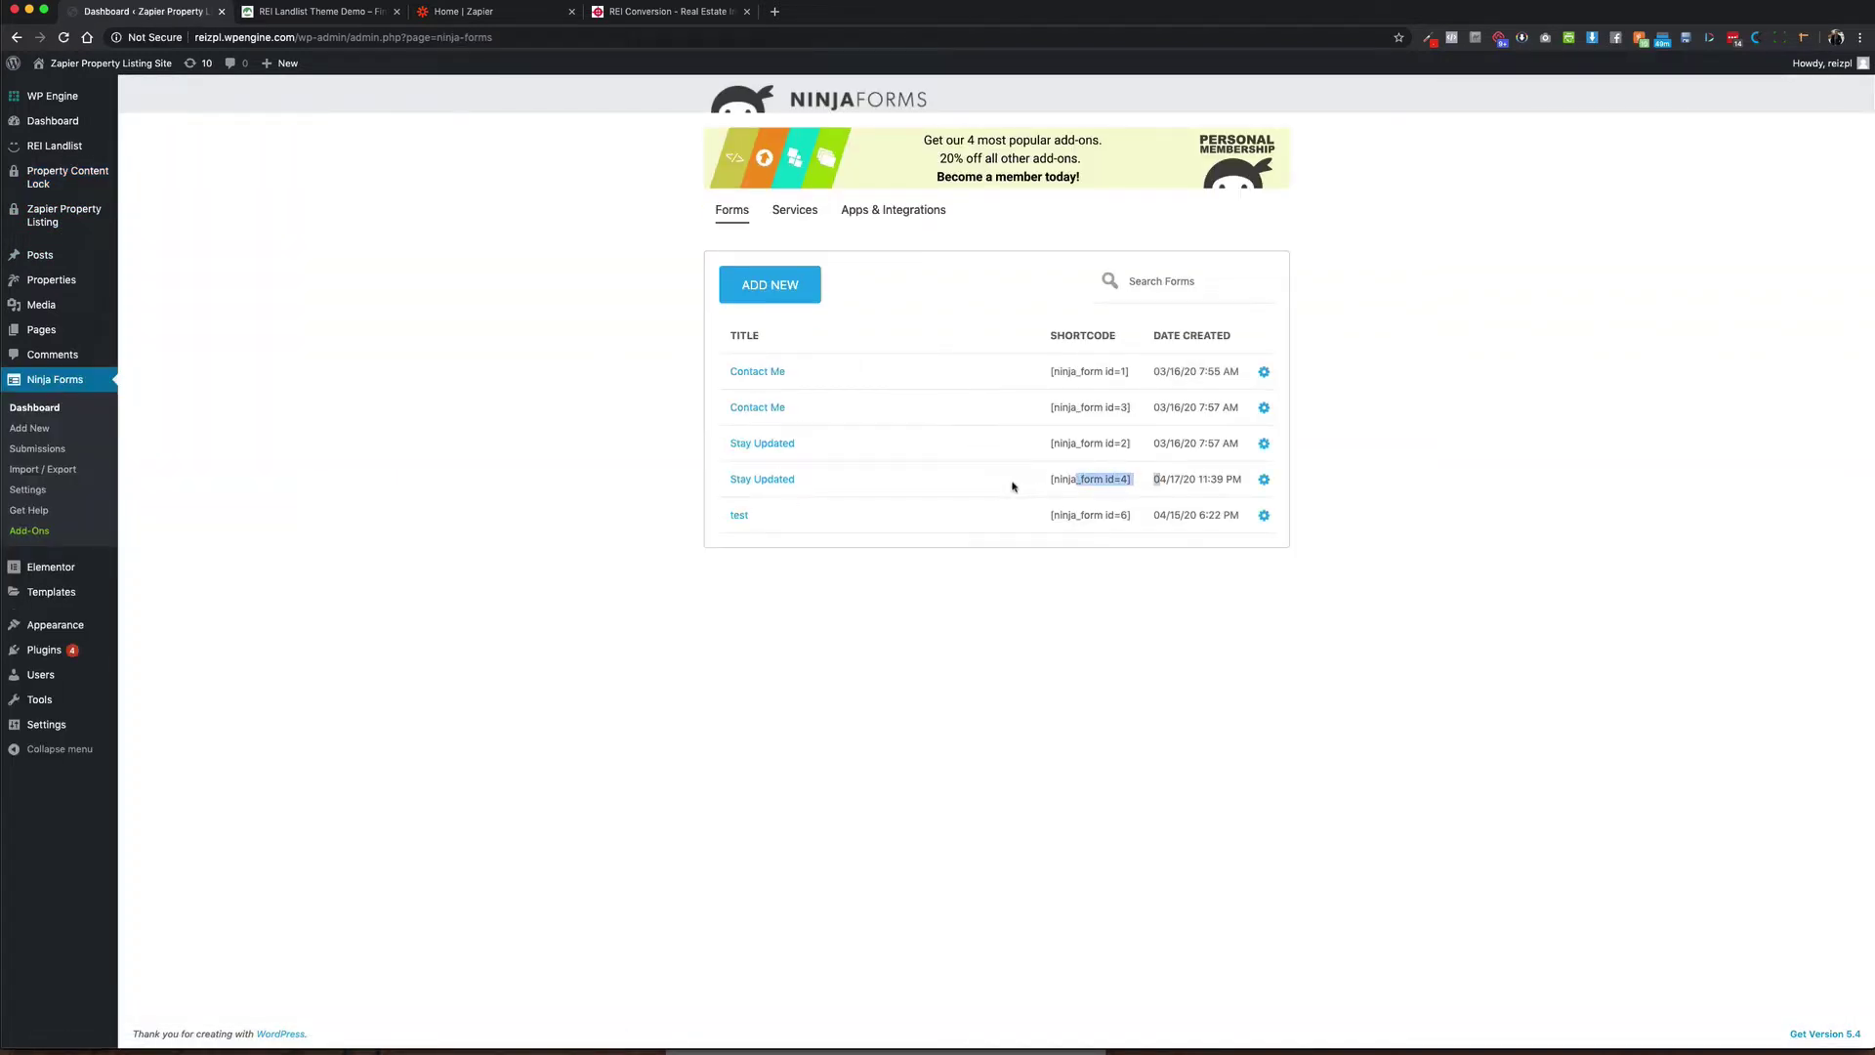
# Step: Open the Stay Updated form with shortcode id=4 and examine its Hidden field's label and default value
pyautogui.click(779, 483)
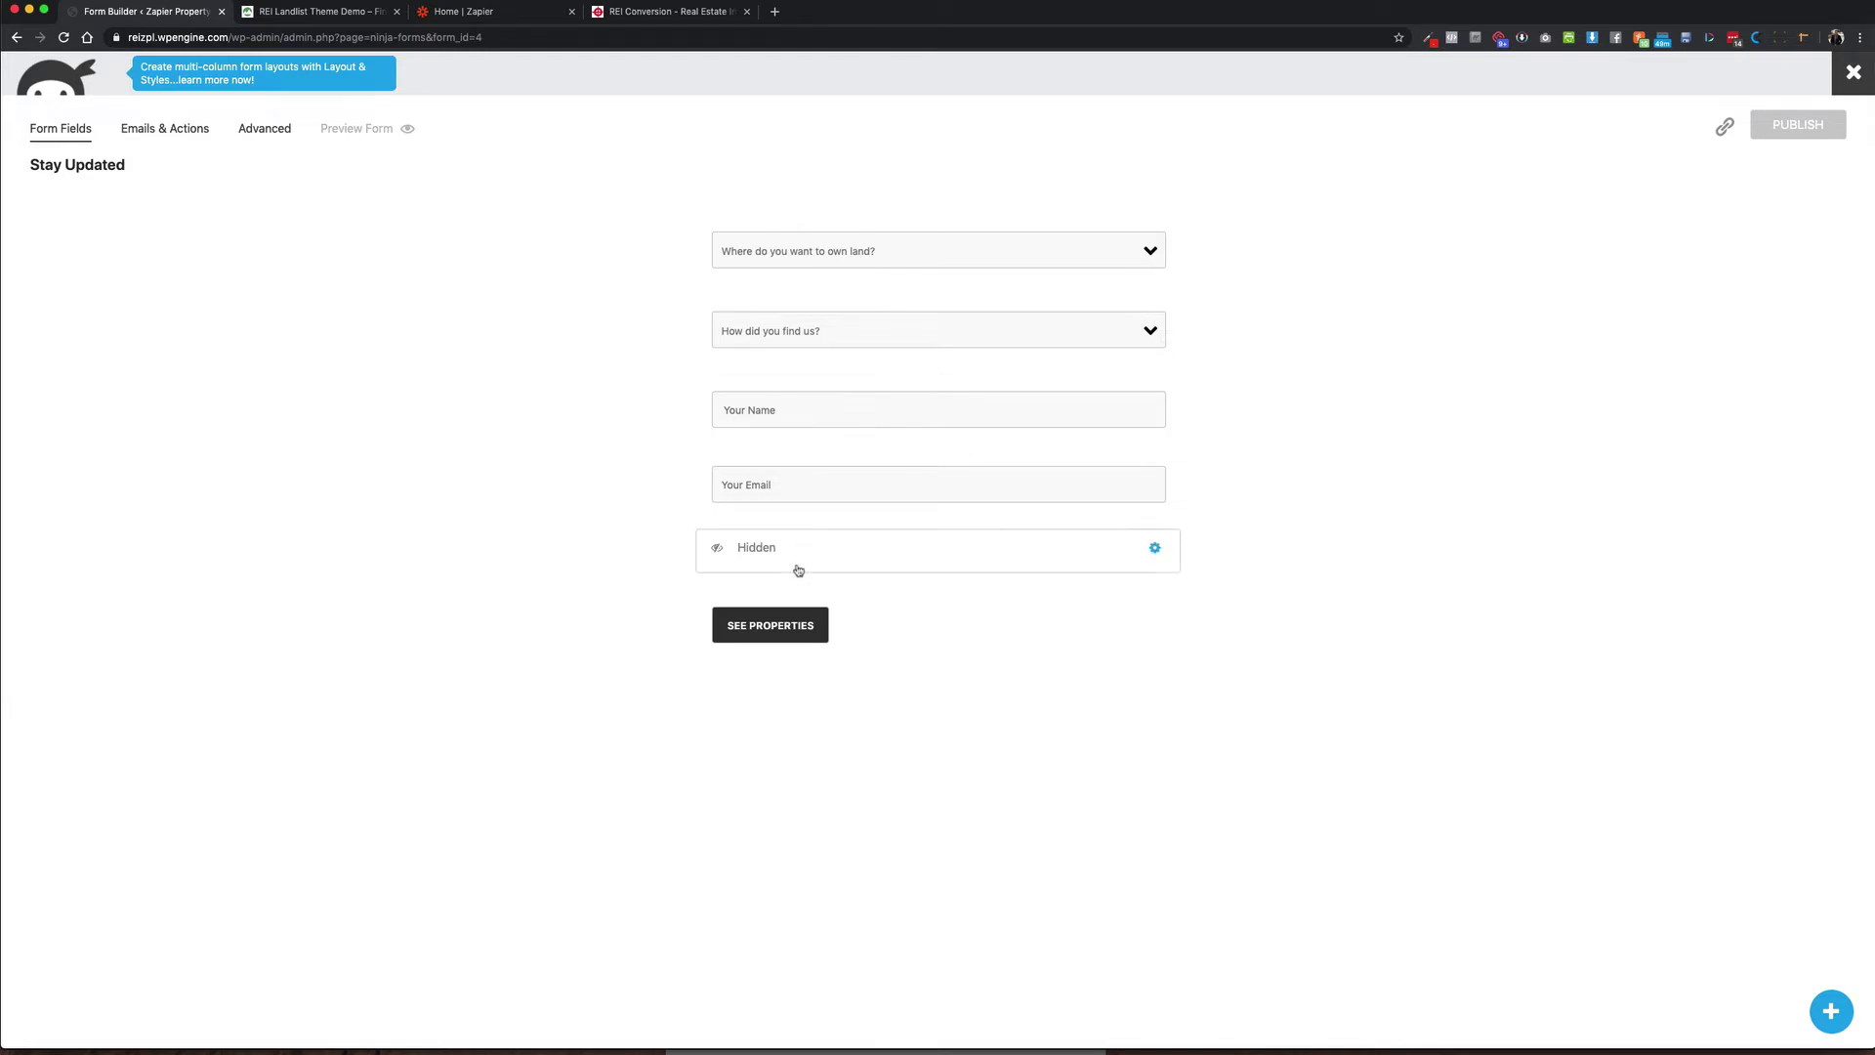
pyautogui.click(1831, 1011)
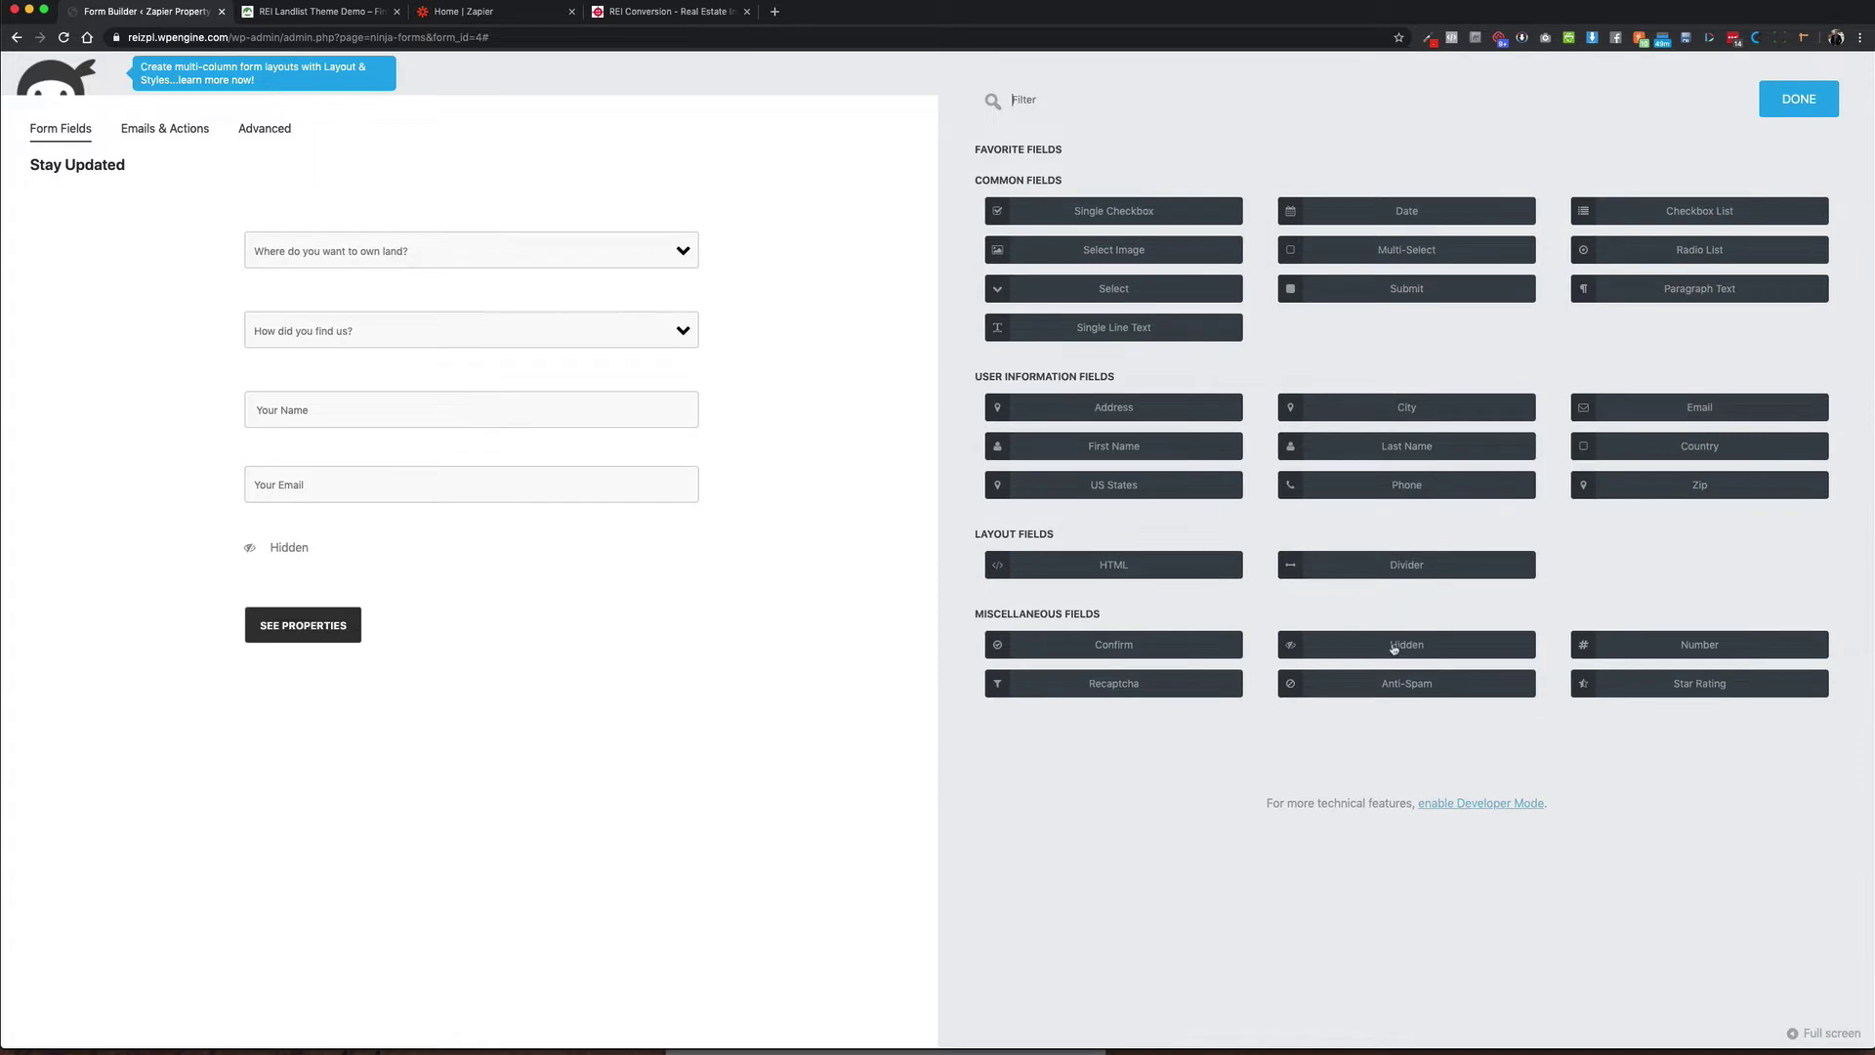
pyautogui.moveTo(1395, 648); pyautogui.dragTo(459, 543)
pyautogui.click(461, 543)
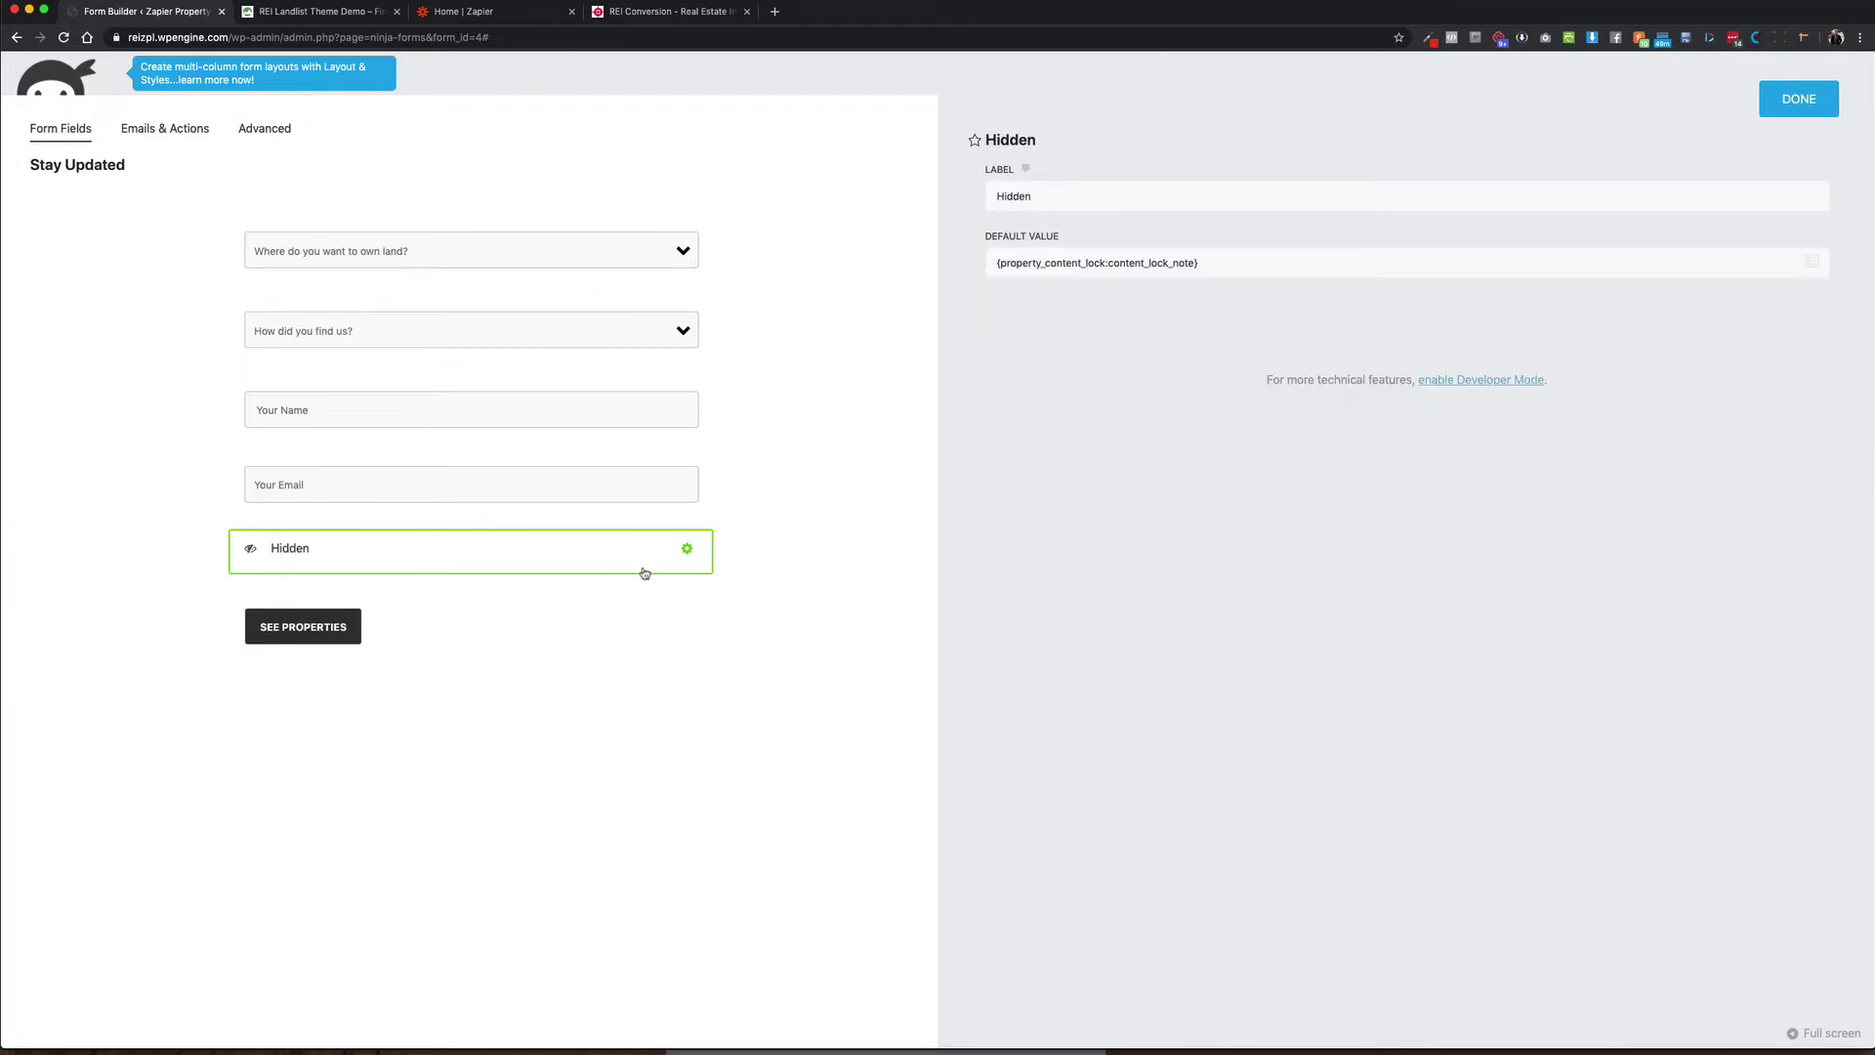
pyautogui.click(1039, 191)
pyautogui.moveTo(1039, 191); pyautogui.dragTo(998, 196)
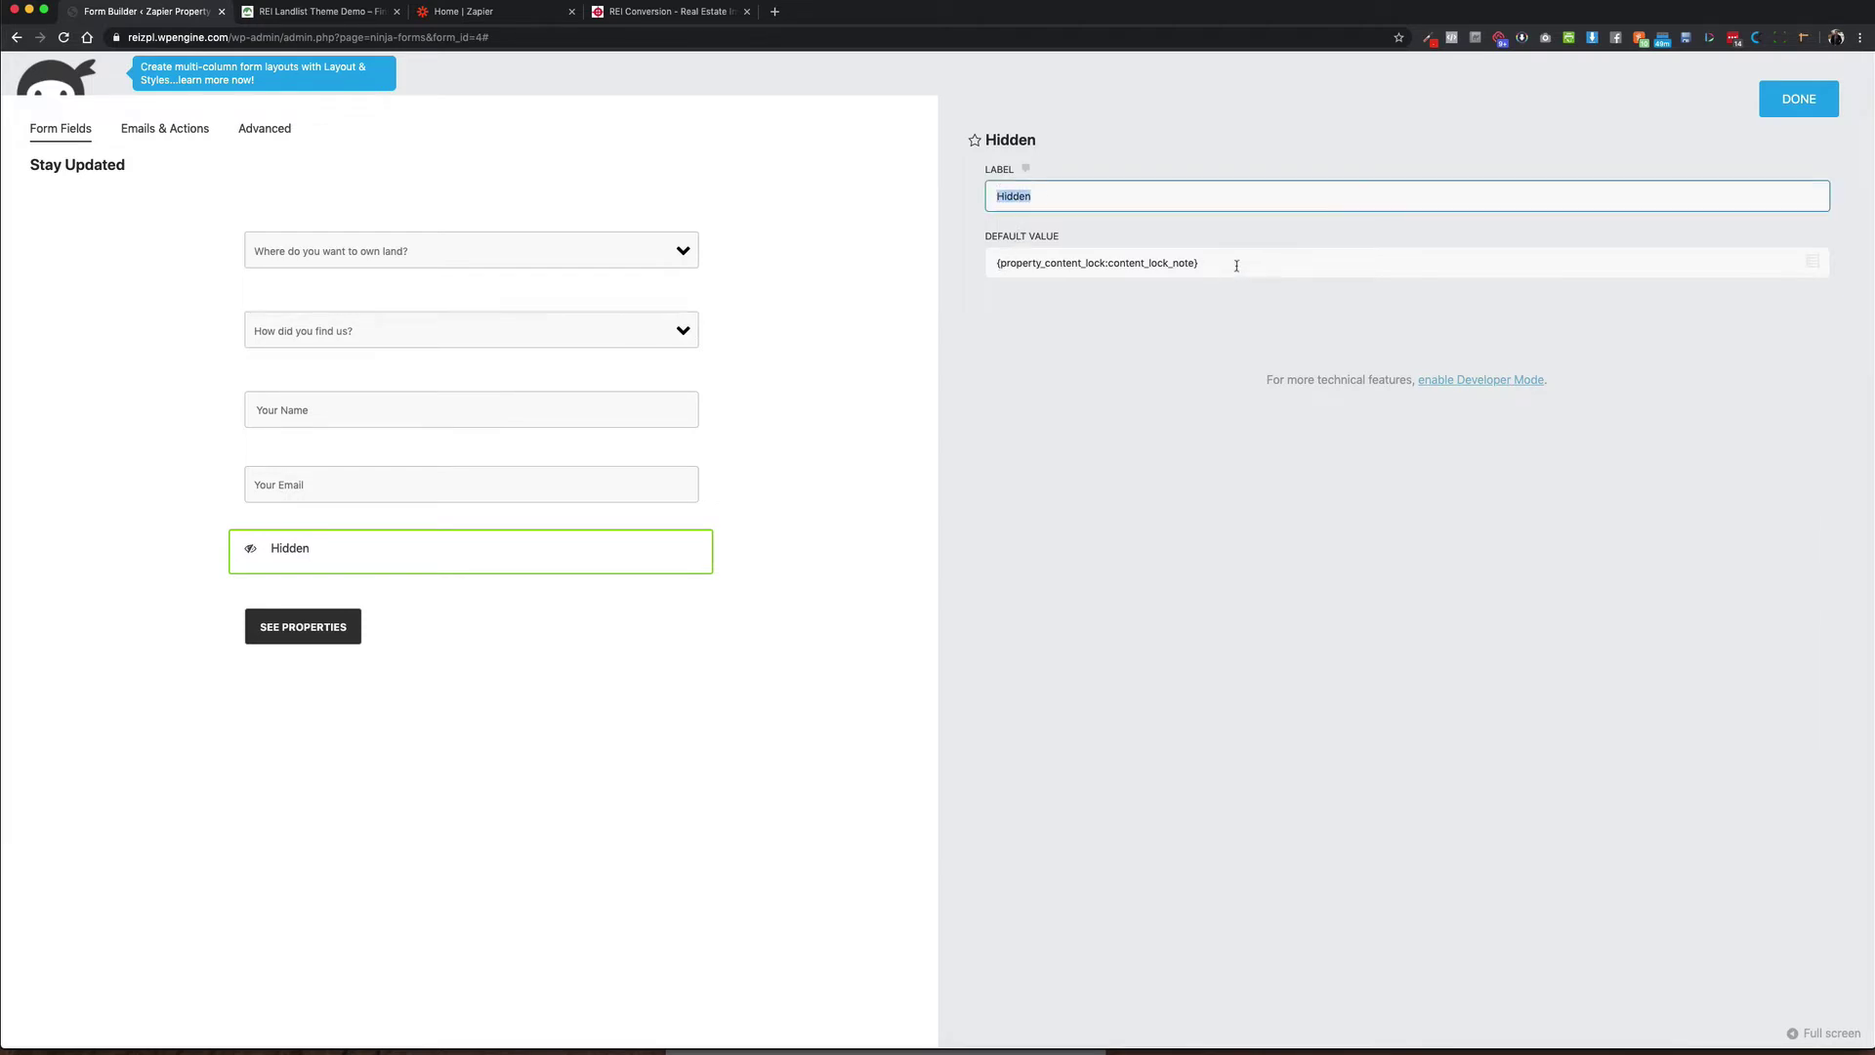
pyautogui.moveTo(1233, 264); pyautogui.dragTo(996, 264)
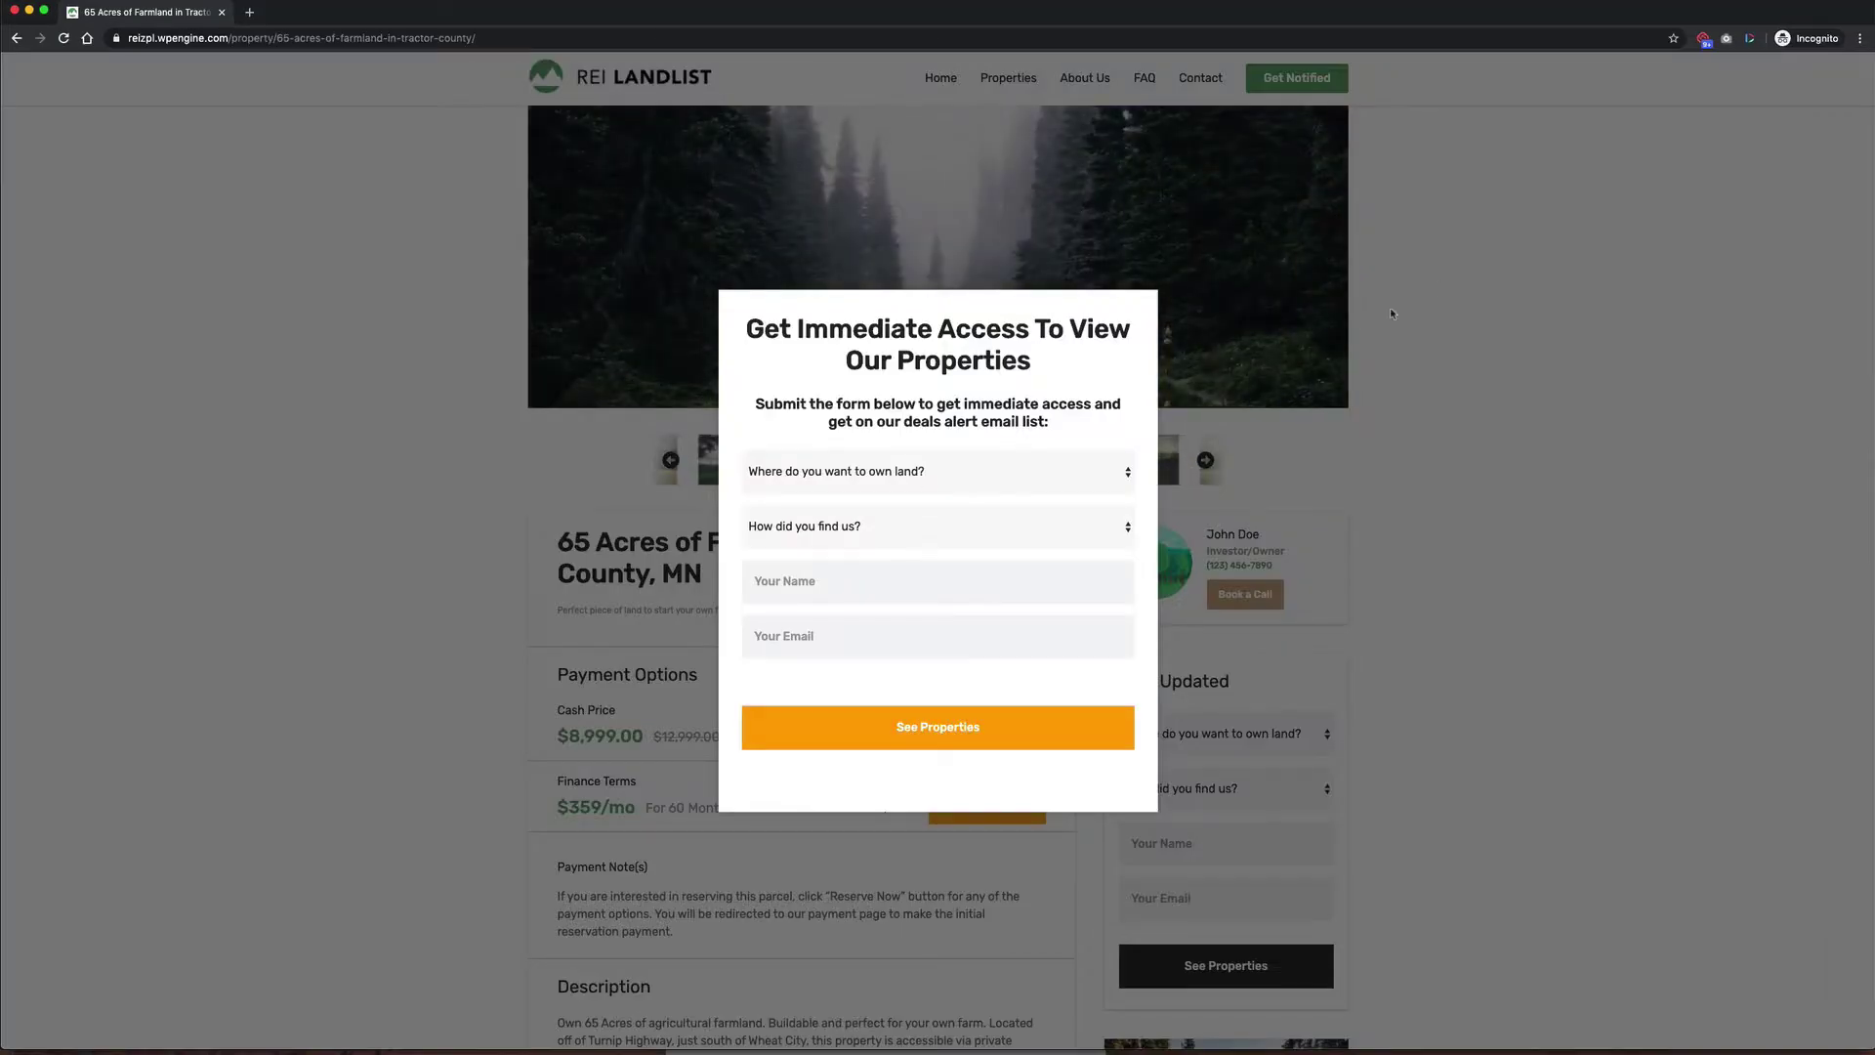
pyautogui.press('super+grave')
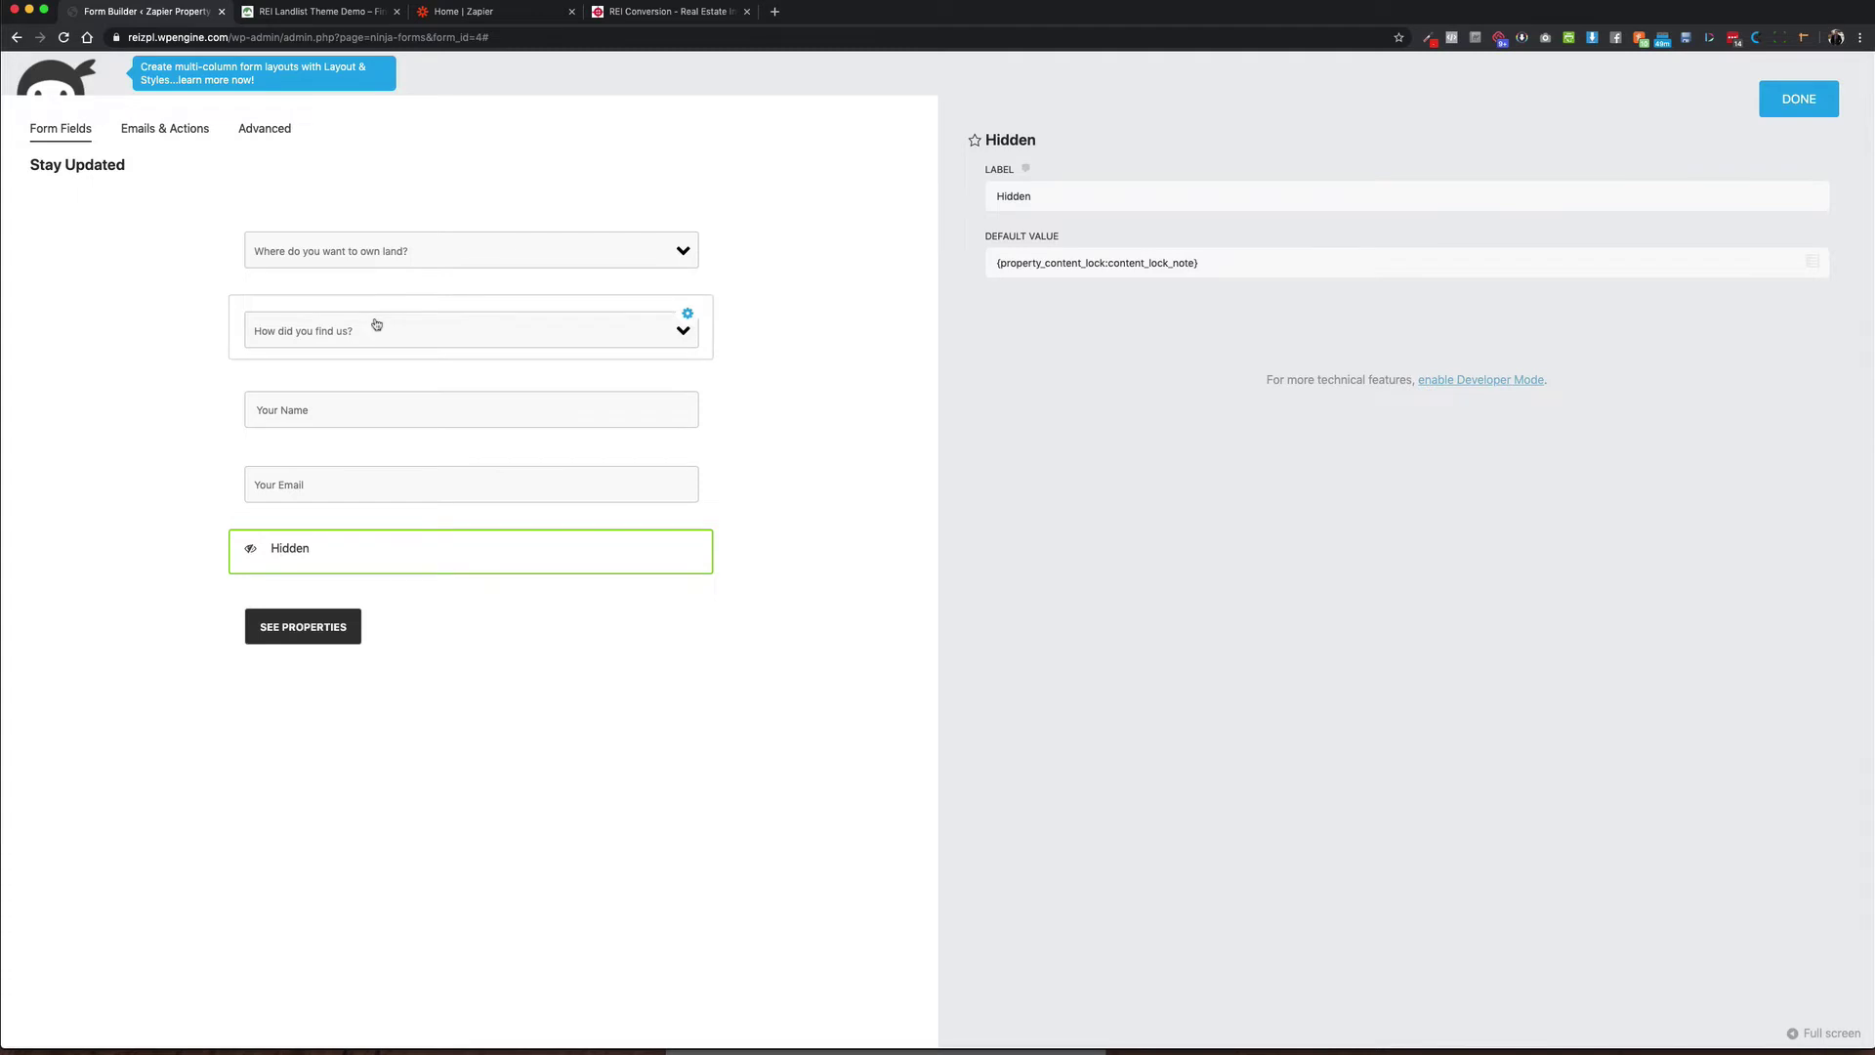
# Step: Re-enter the Hidden field's default value with Property Content Lock's Content Lock Note merge tag, then leave the form without publishing
pyautogui.click(1096, 262)
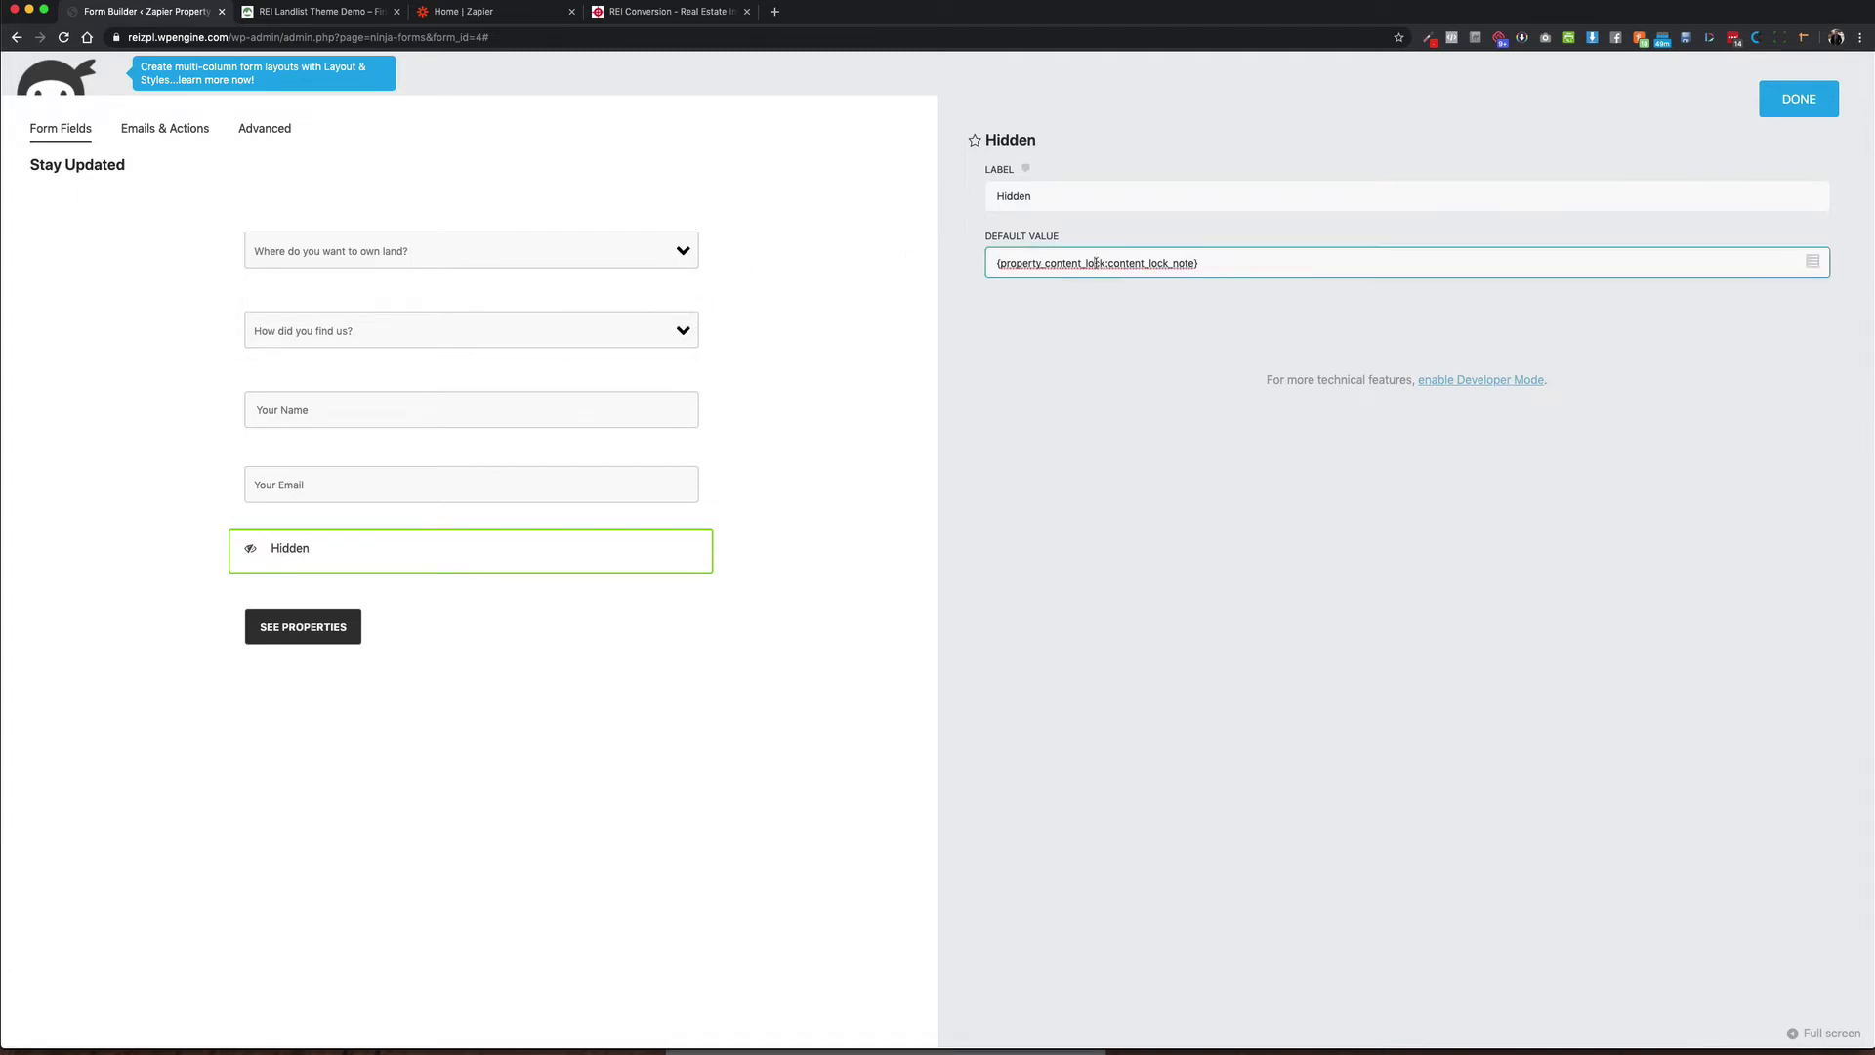
pyautogui.click(1799, 262)
pyautogui.press('super+a')
pyautogui.press('BackSpace')
pyautogui.click(1815, 264)
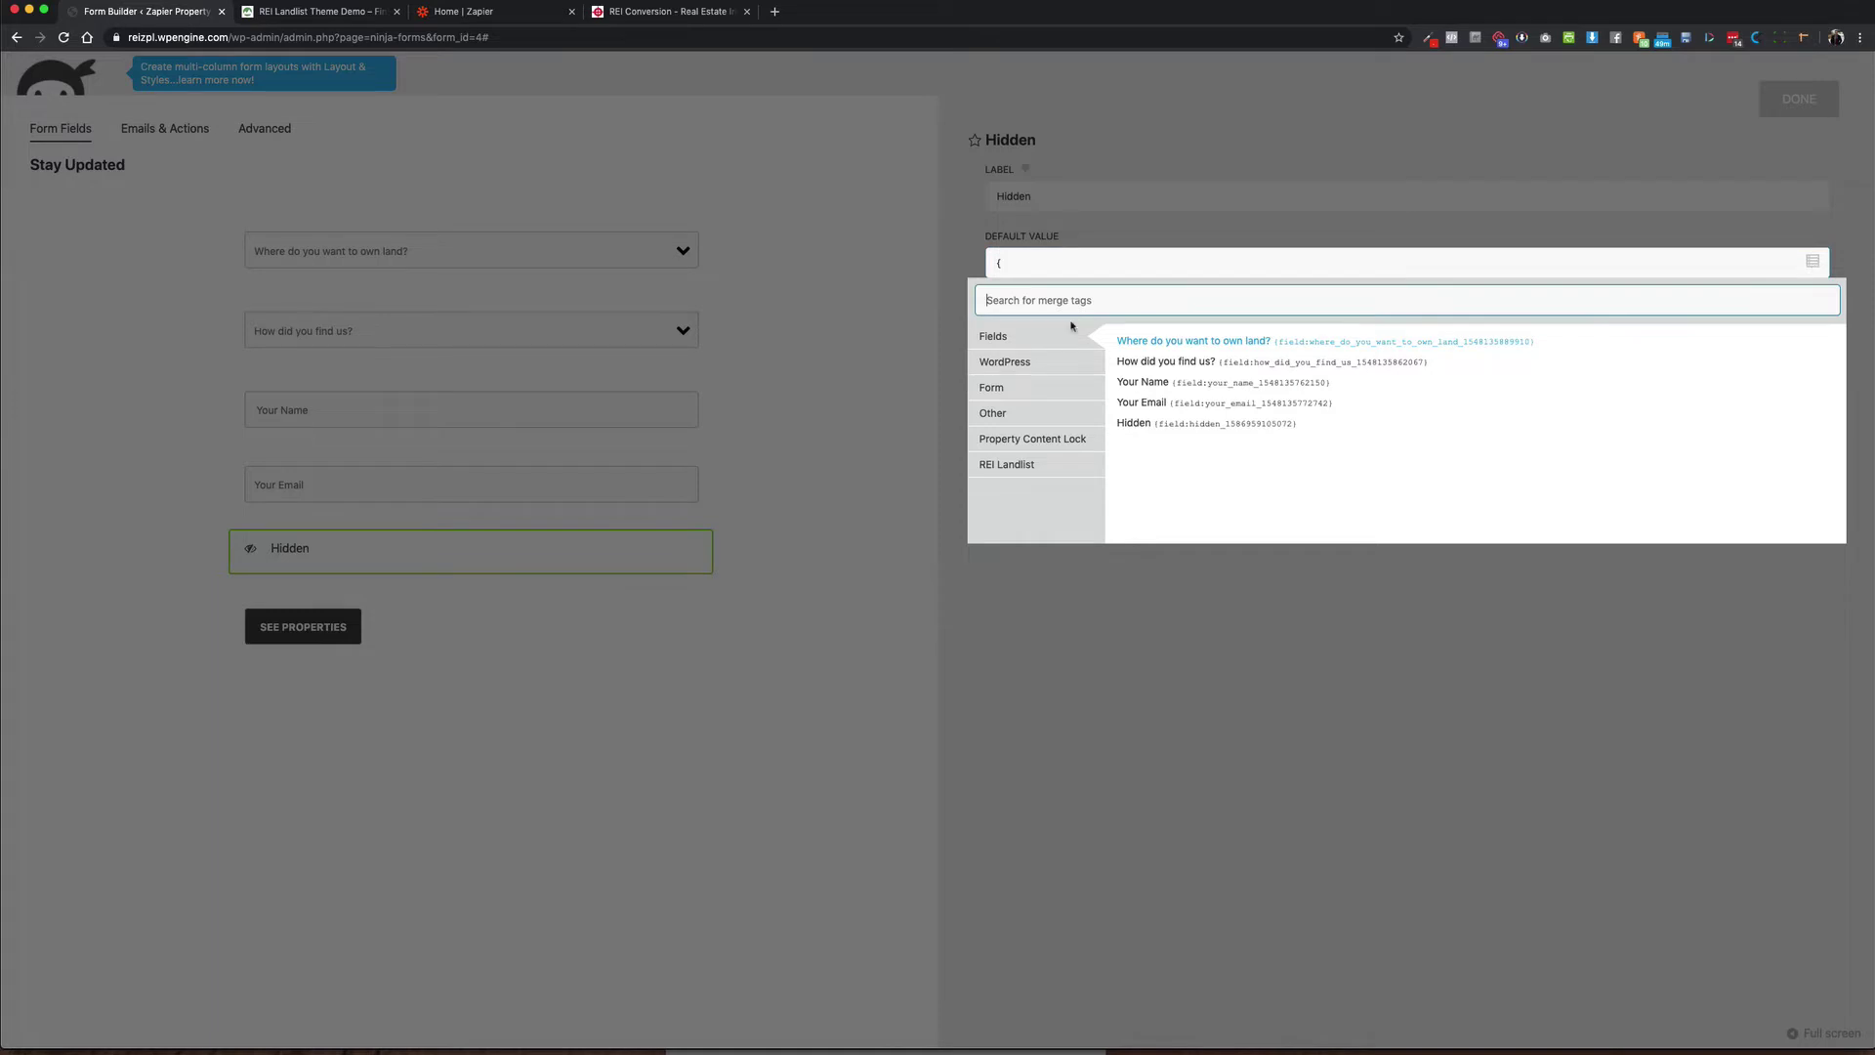
pyautogui.click(1017, 438)
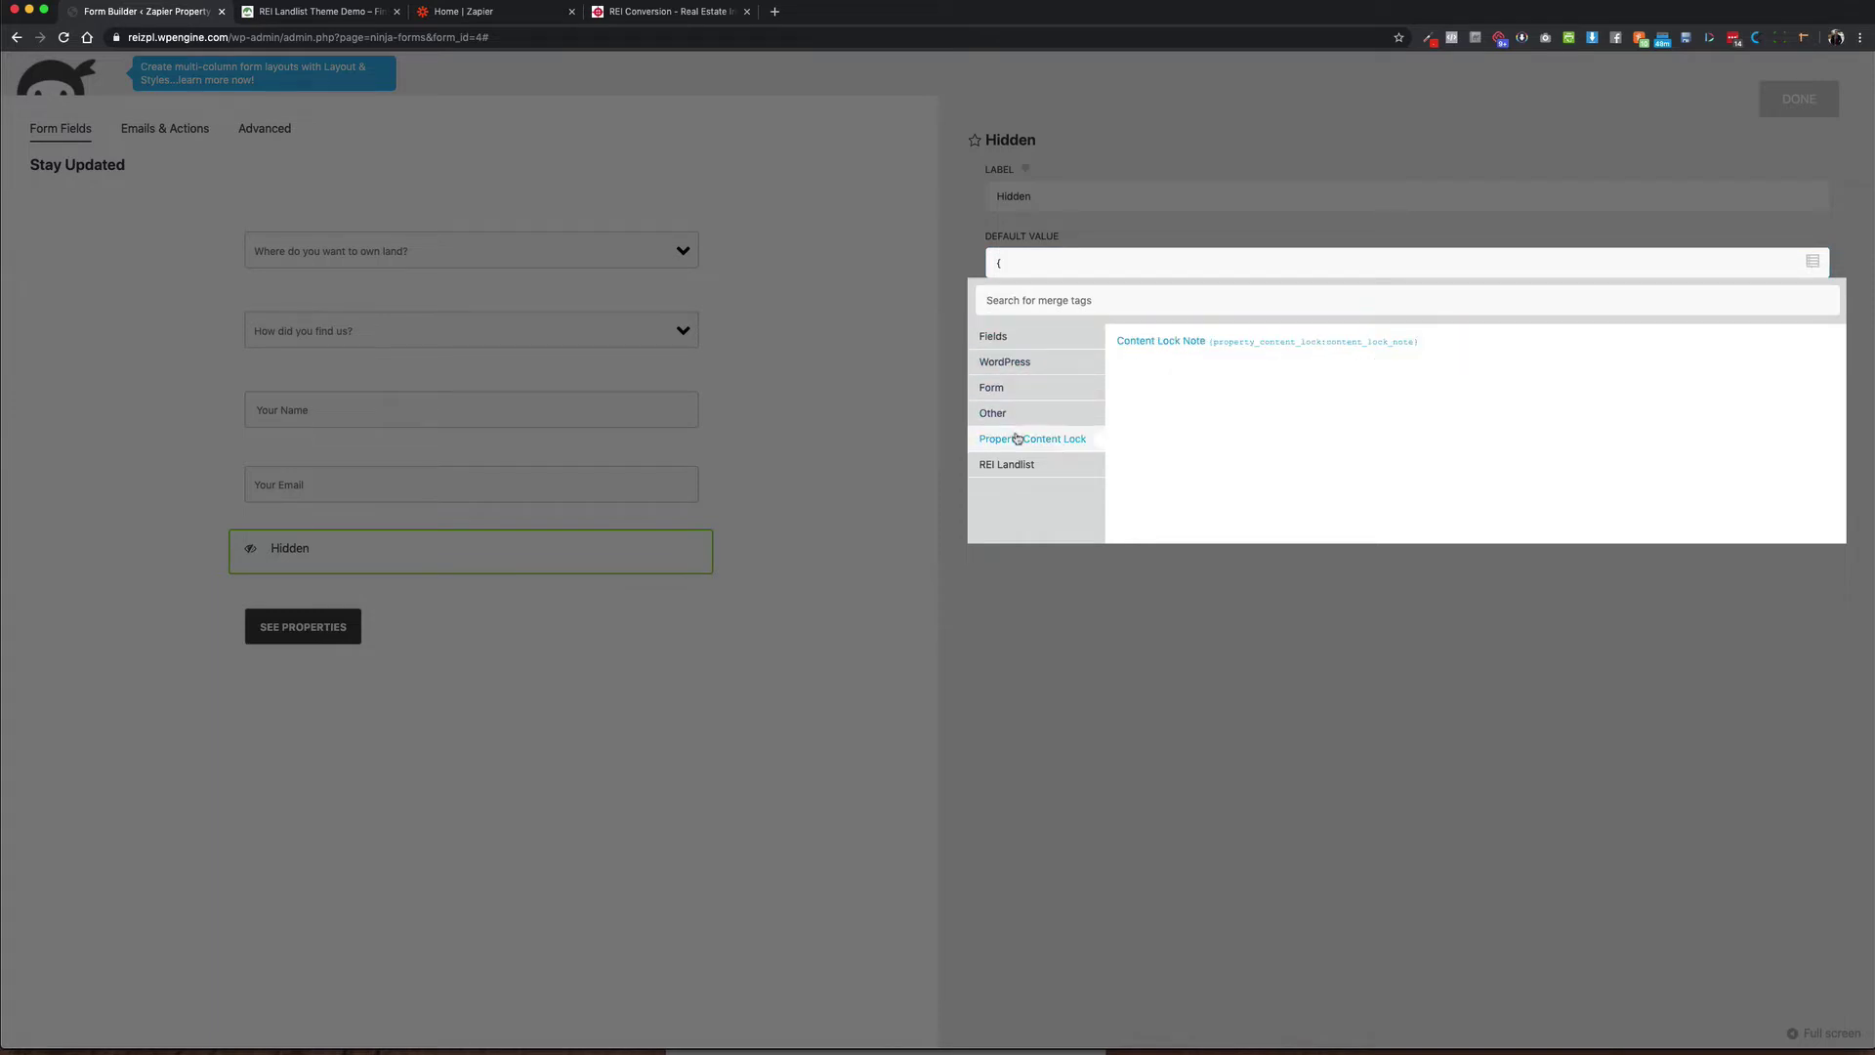
pyautogui.click(1183, 347)
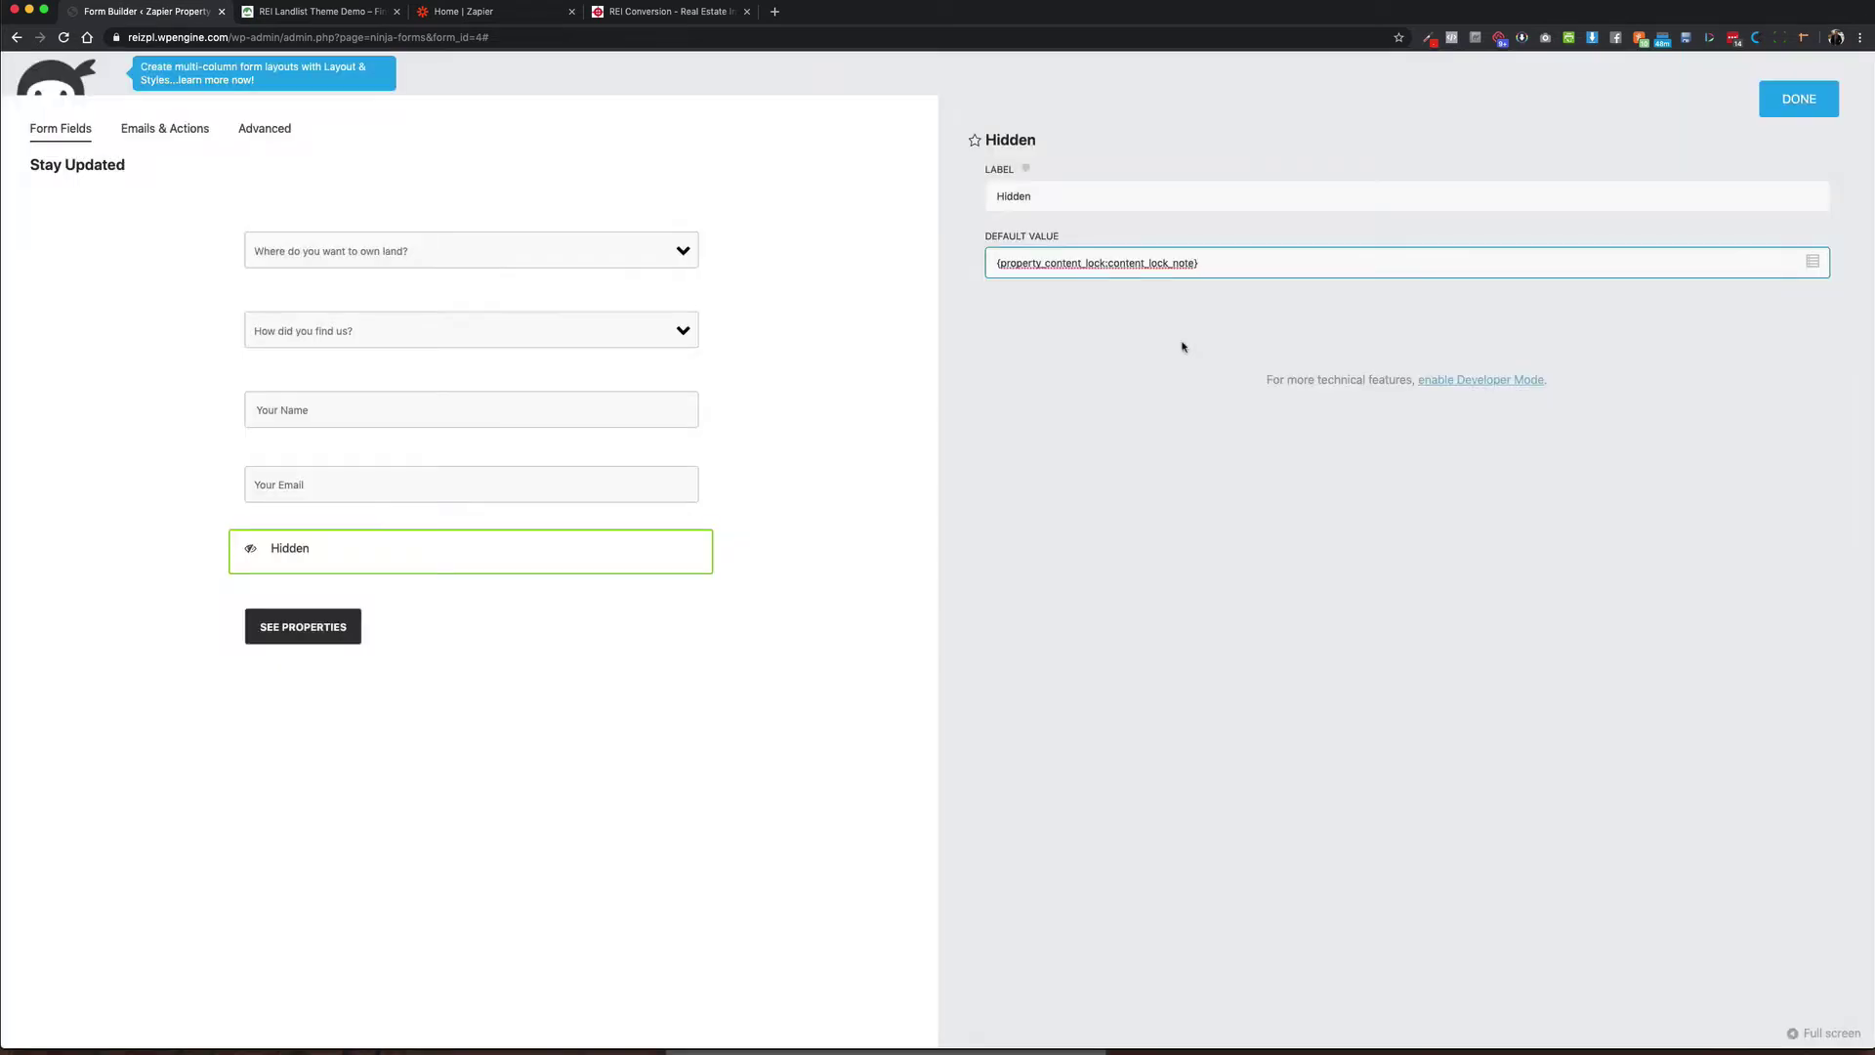
pyautogui.click(1805, 100)
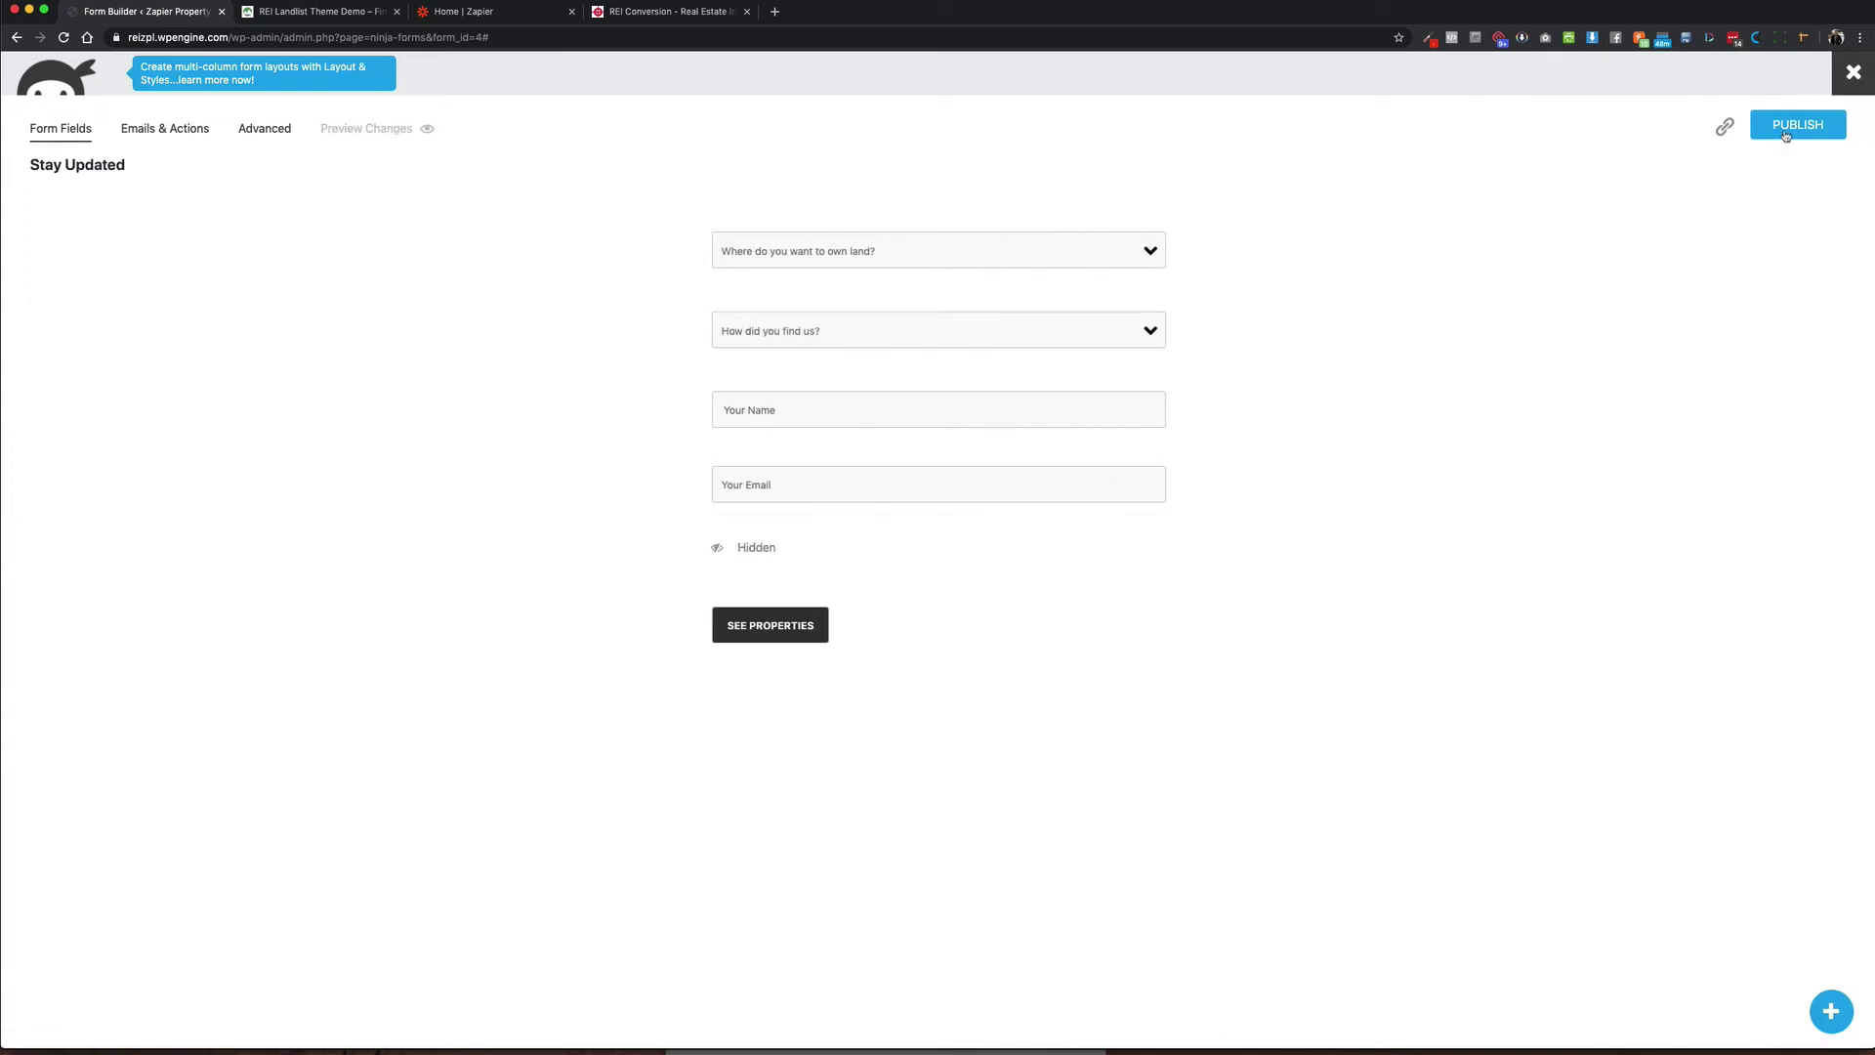
pyautogui.click(1849, 67)
pyautogui.click(1026, 298)
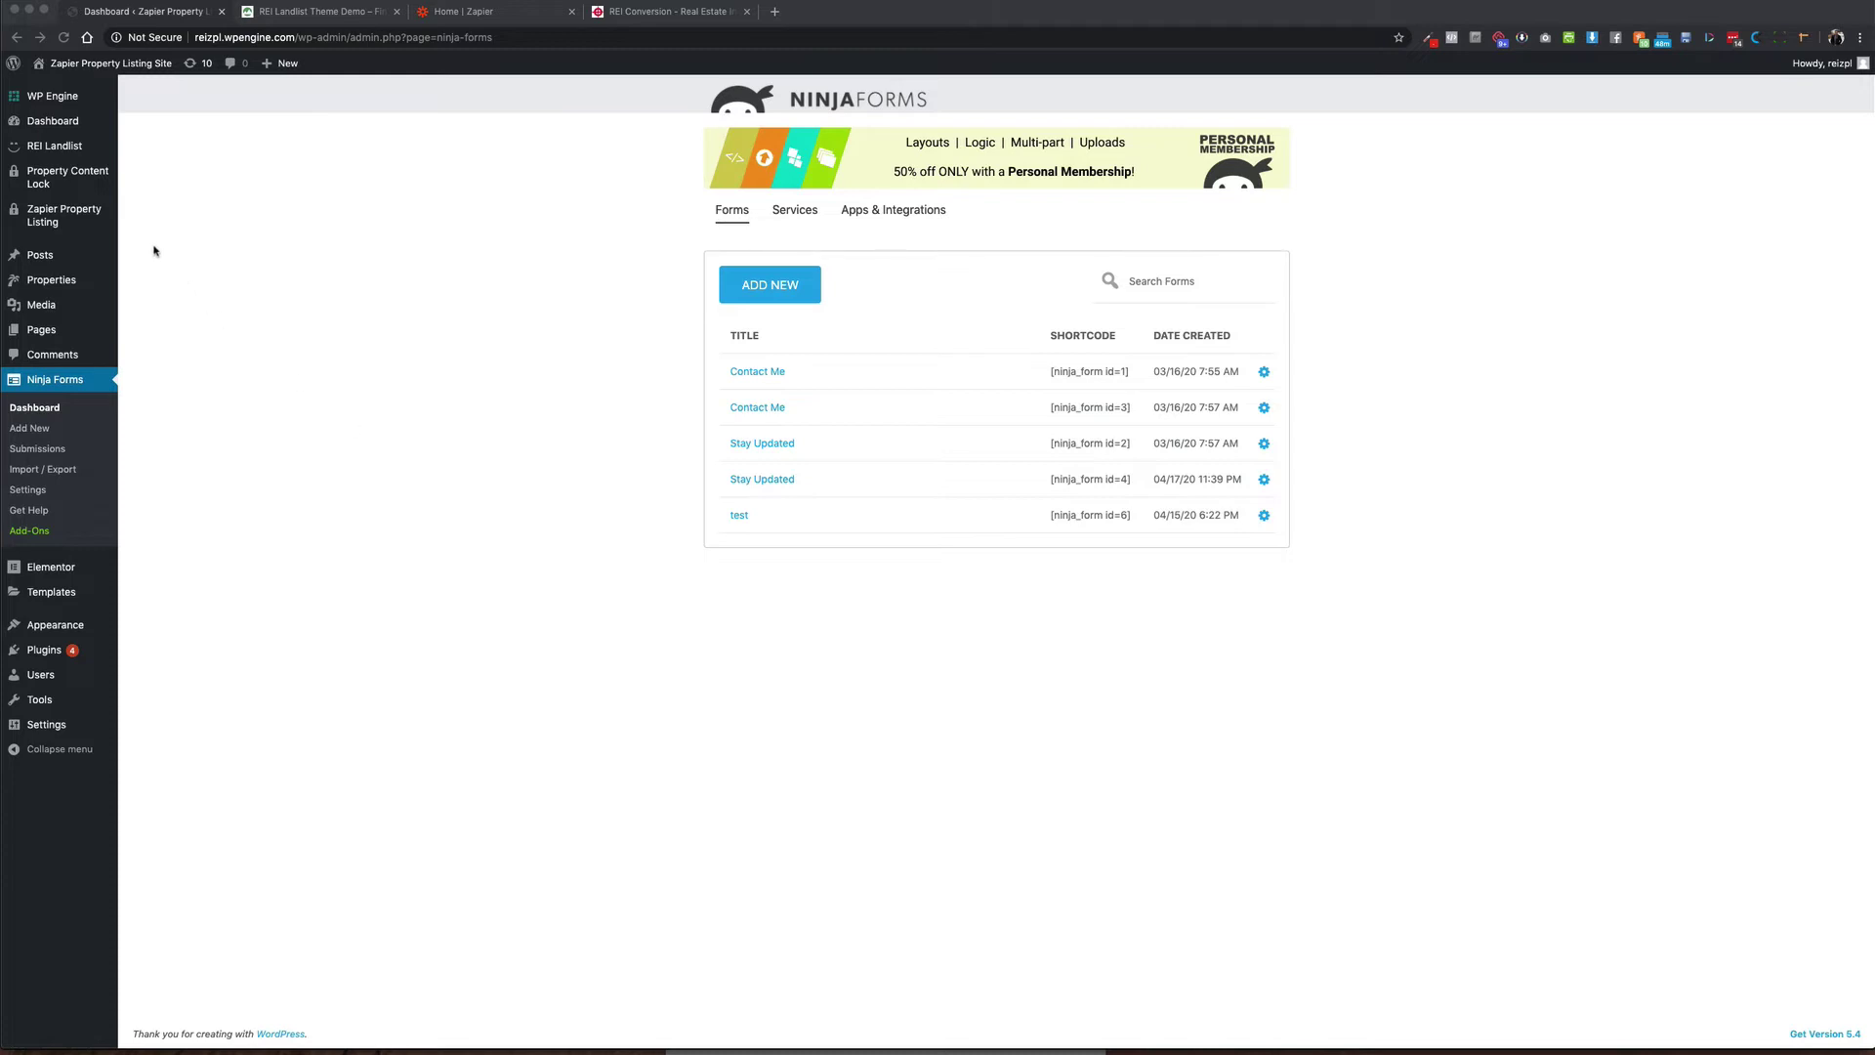
# Step: Switch to the Zapier dashboard, briefly viewing the REI Conversion home page
pyautogui.click(495, 17)
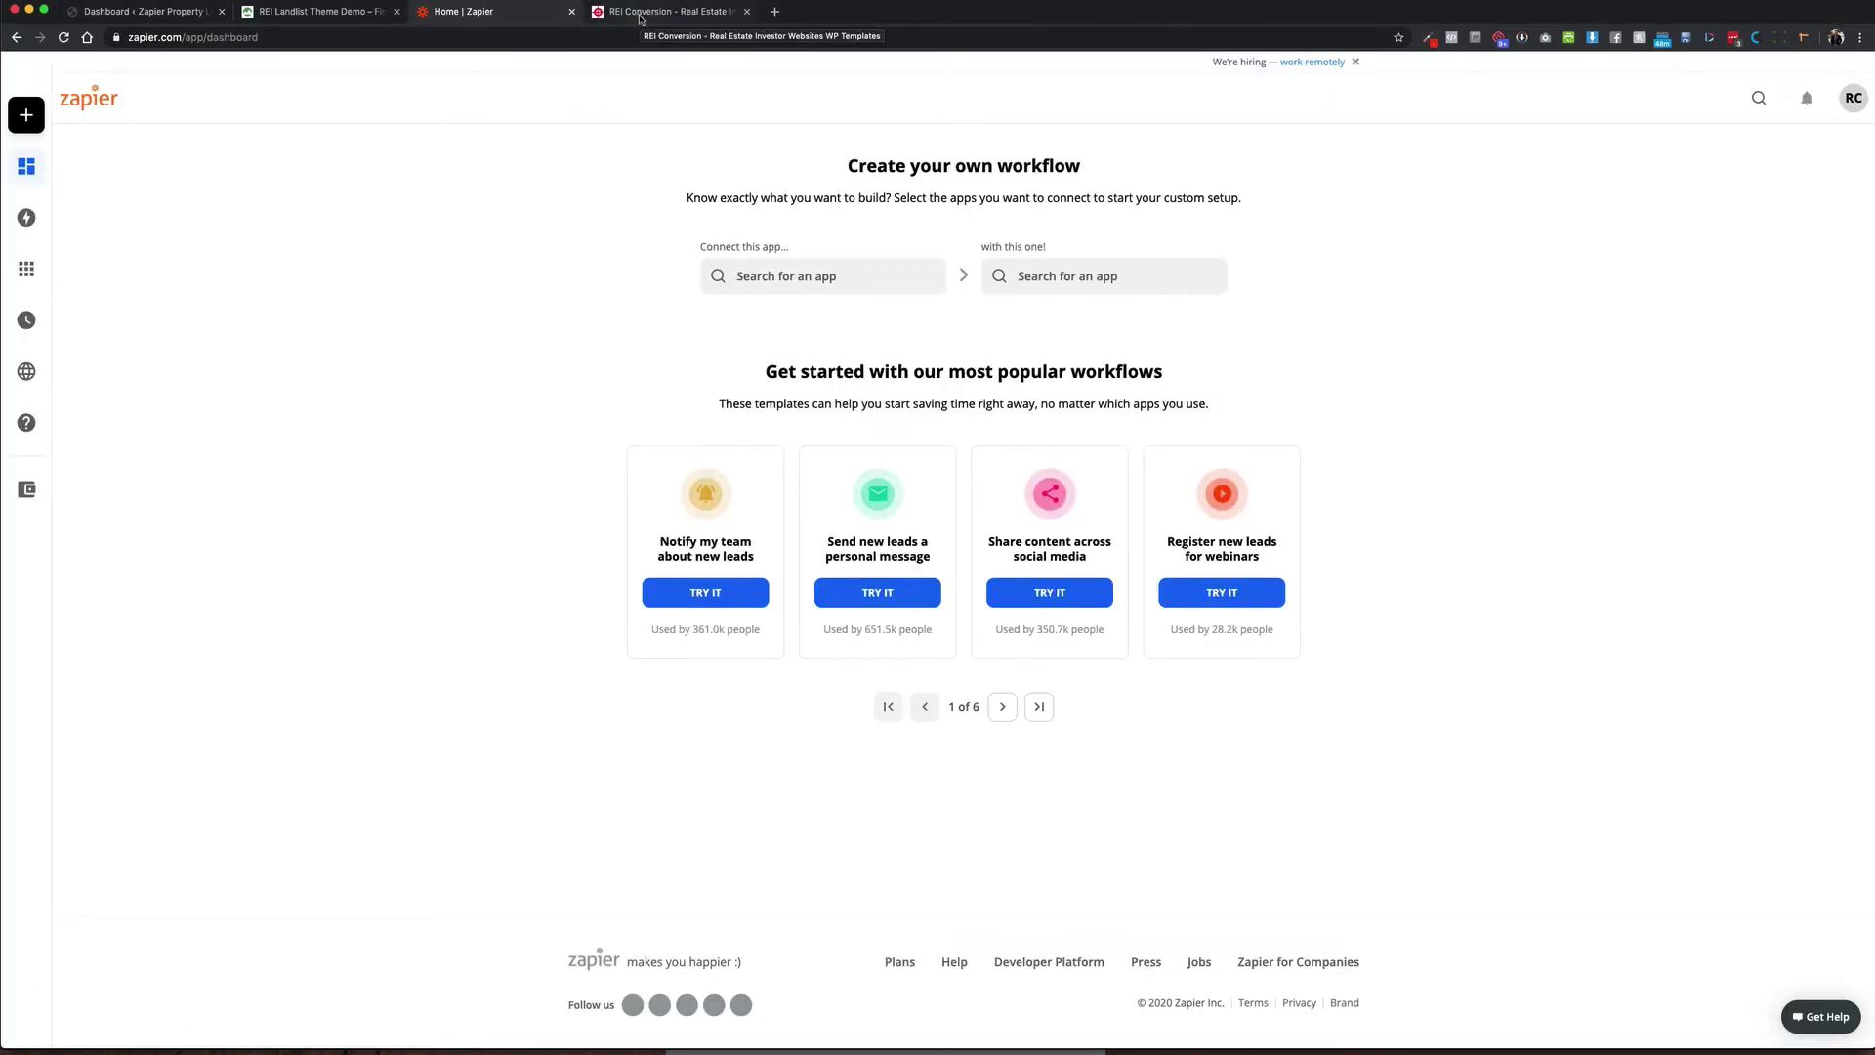
pyautogui.click(640, 17)
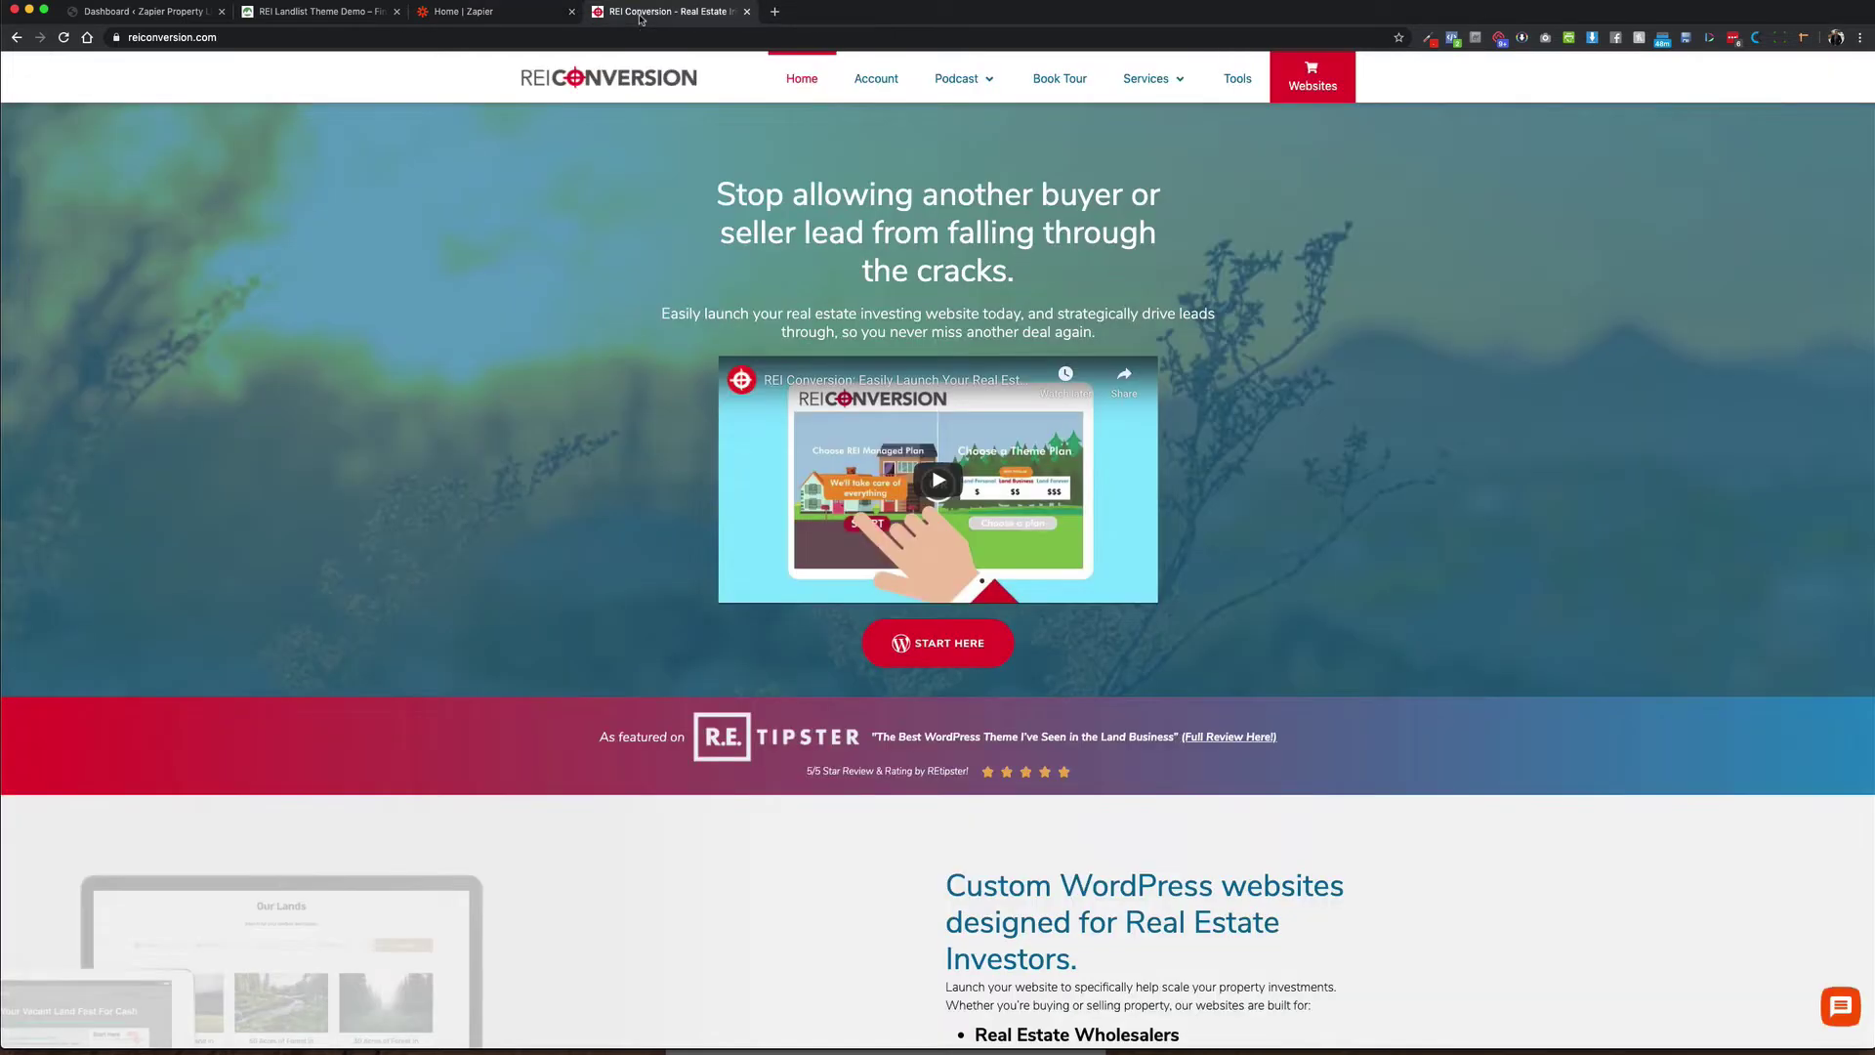
pyautogui.click(528, 14)
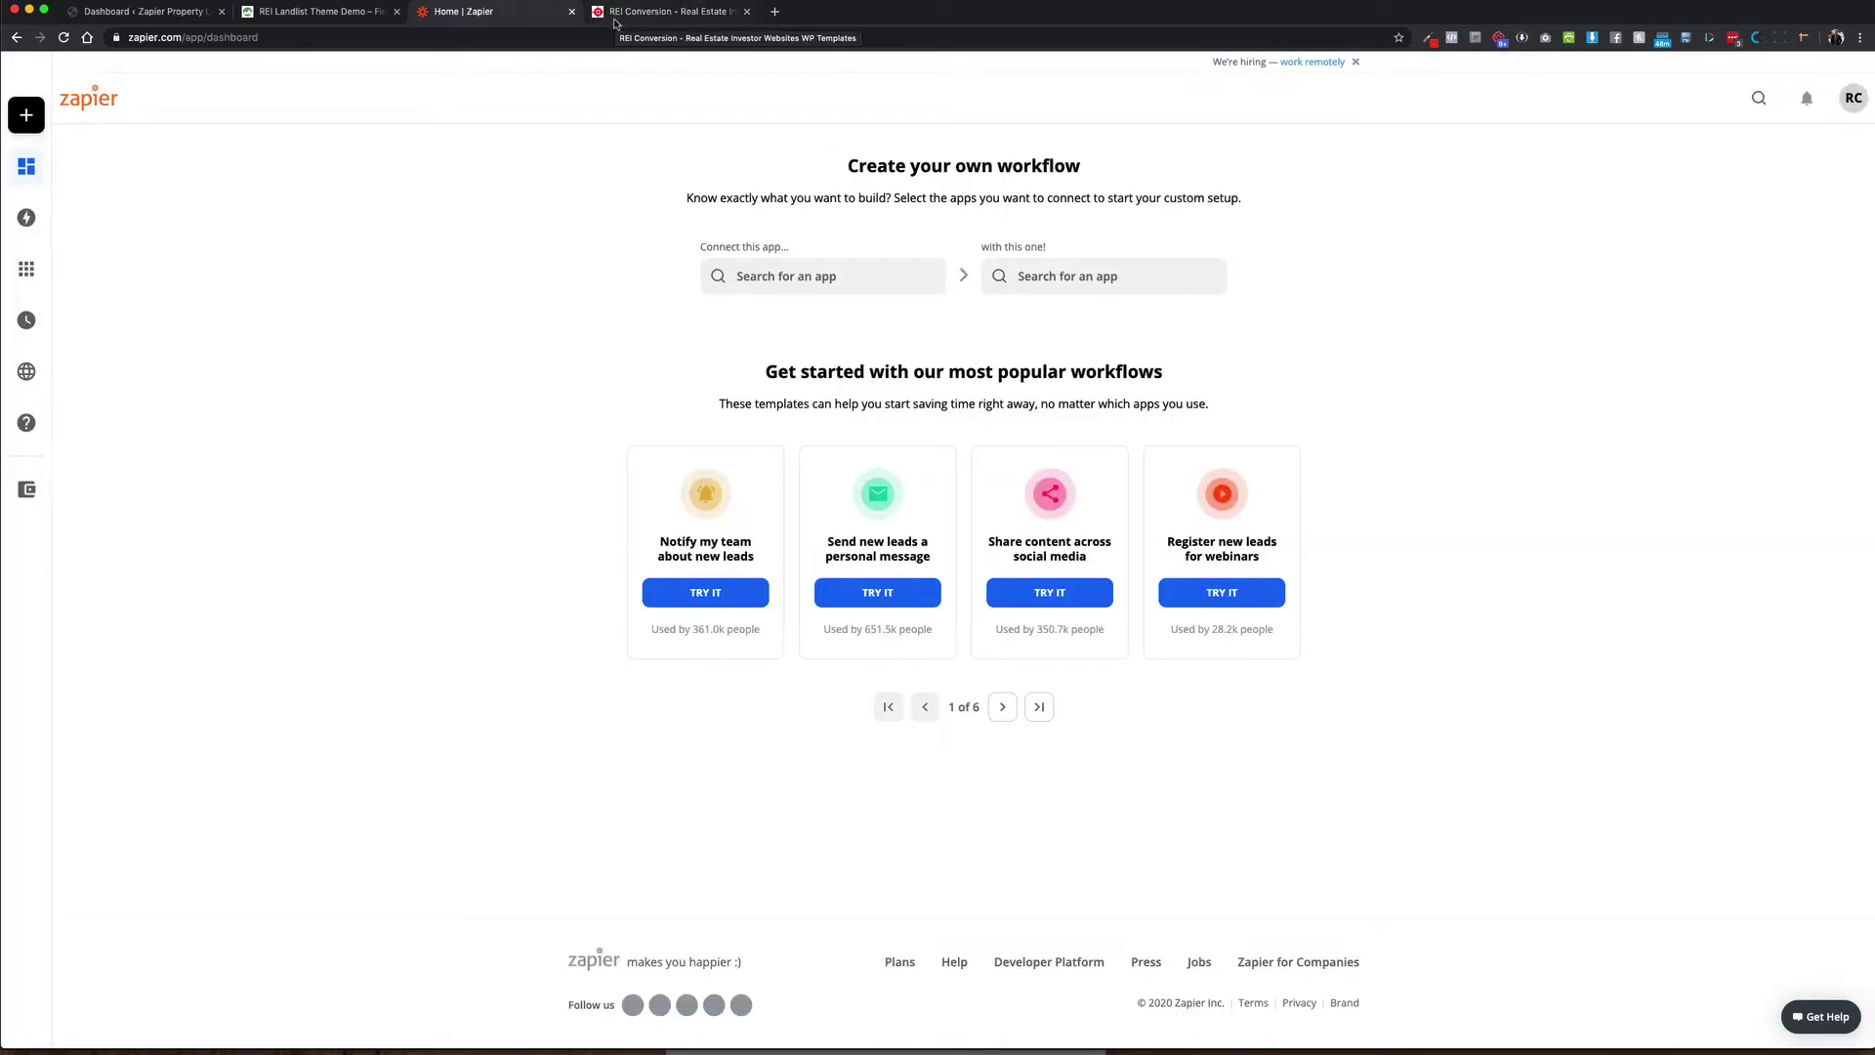
pyautogui.click(615, 19)
pyautogui.click(507, 11)
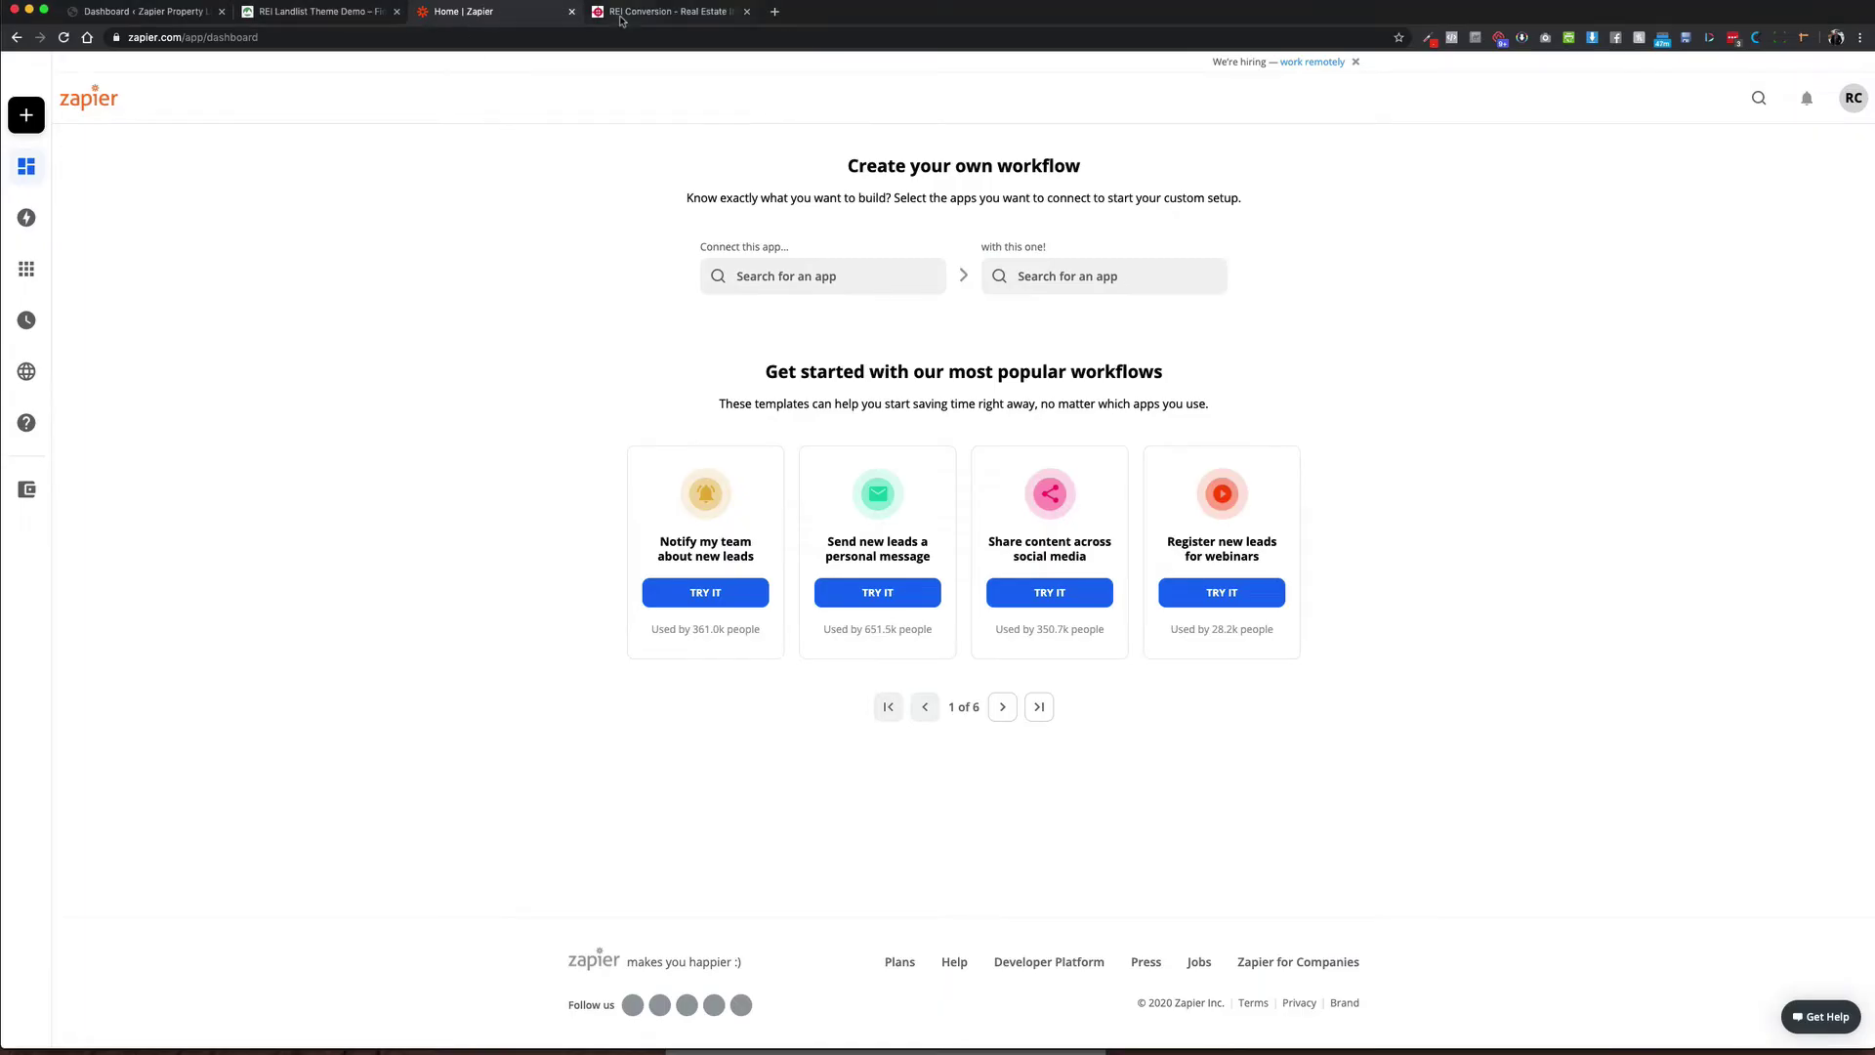
pyautogui.click(649, 13)
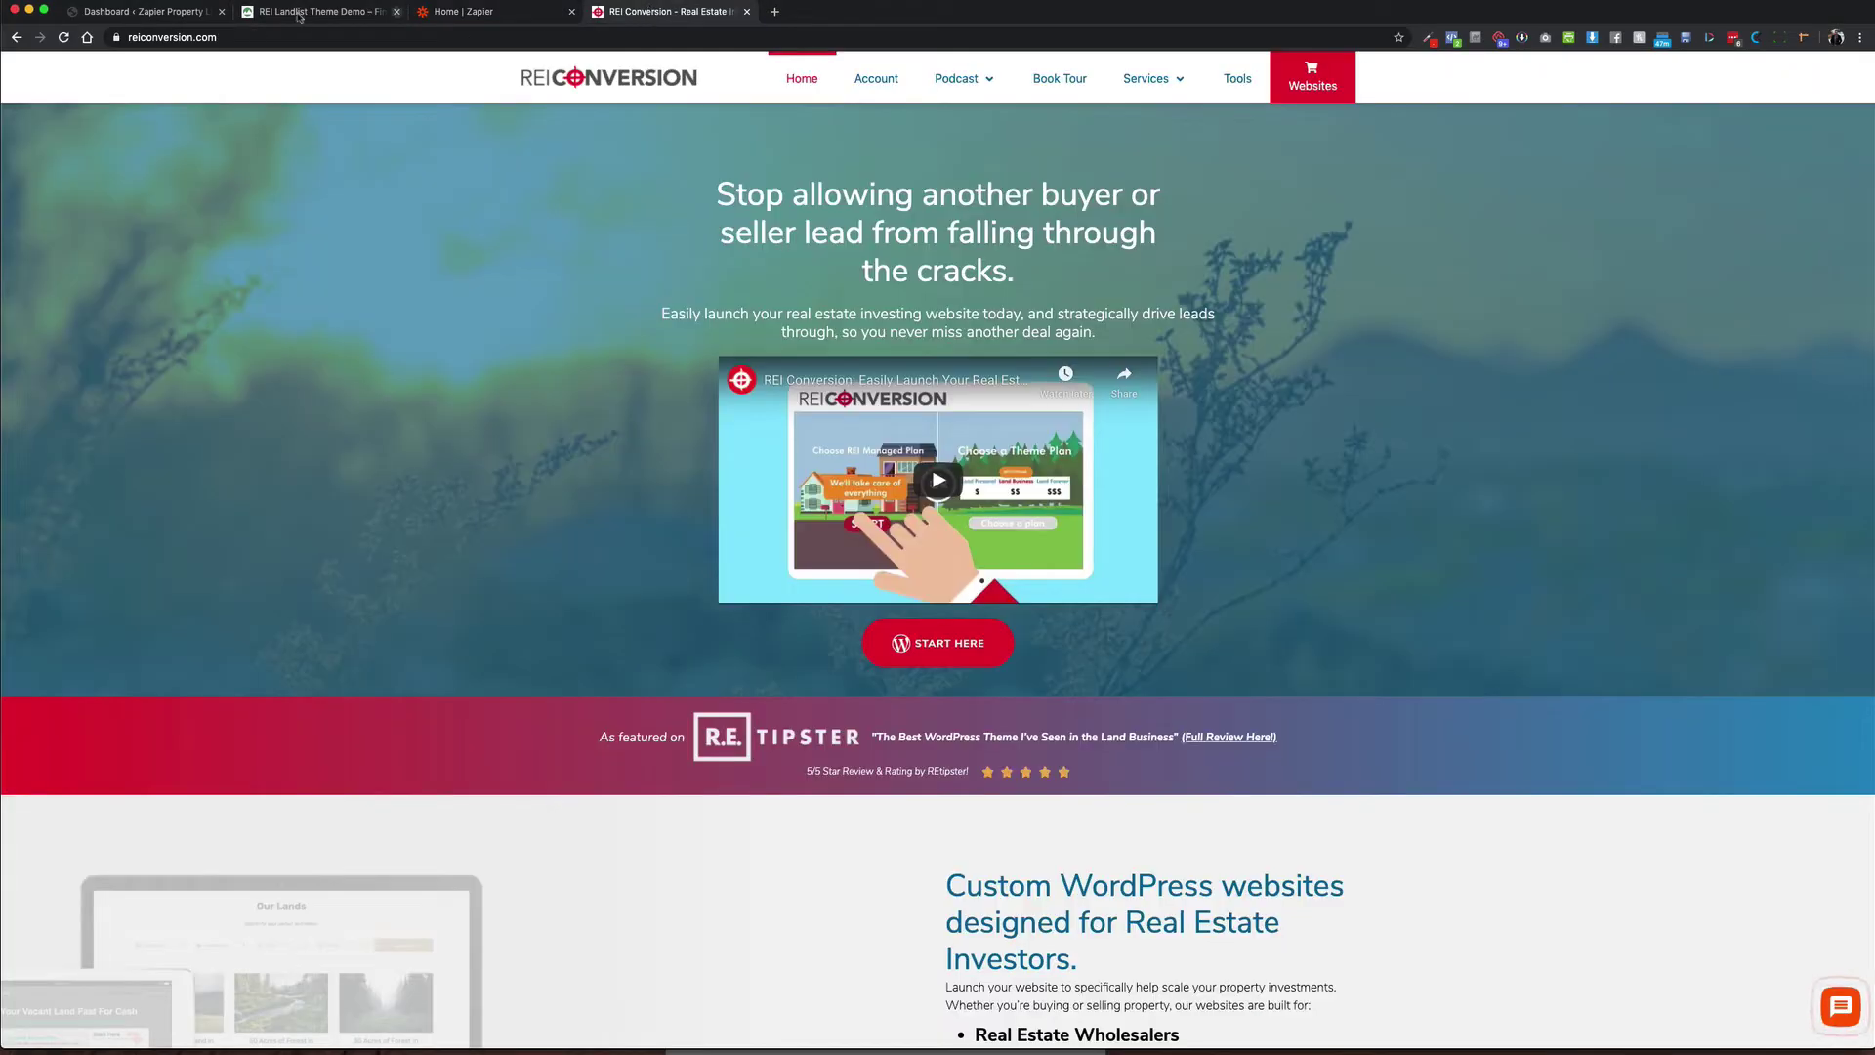
# Step: In WordPress, open the REI Landlist addons and view the Ninja Forms + Zapier add-on's product page and pricing options
pyautogui.click(146, 12)
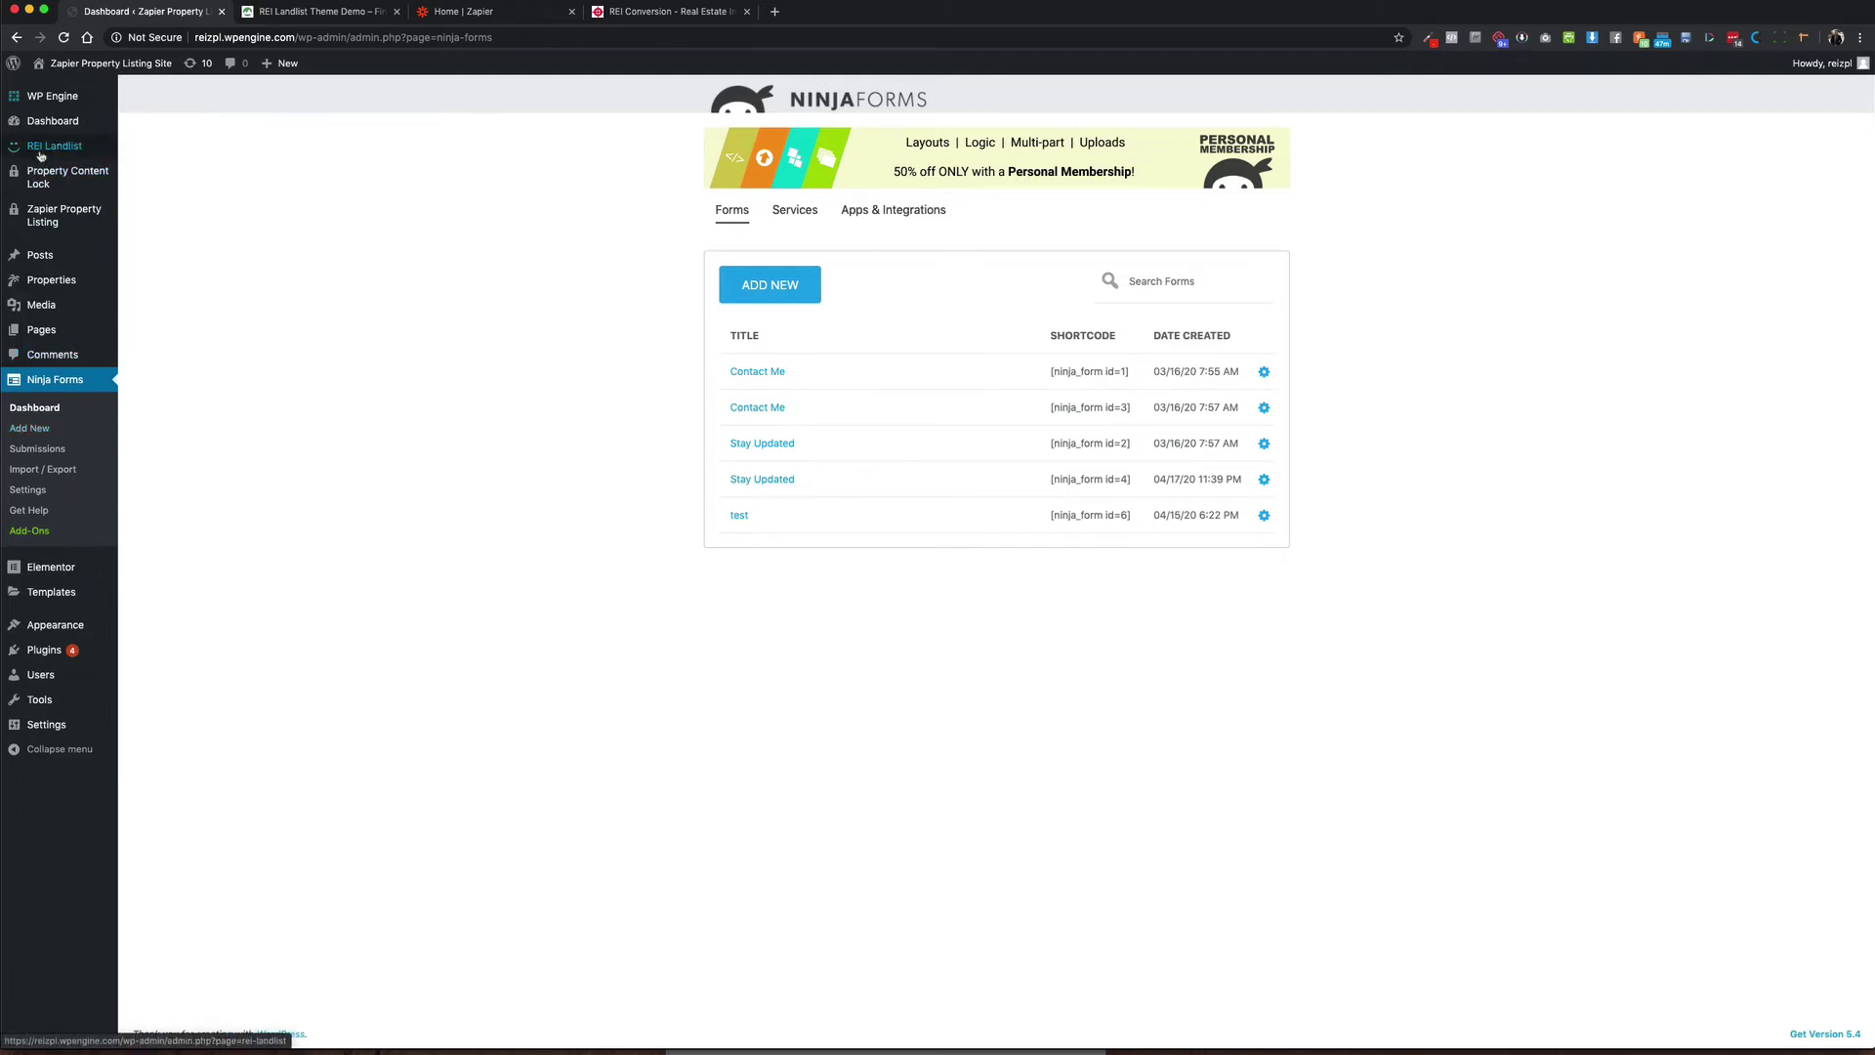
pyautogui.moveTo(41, 156)
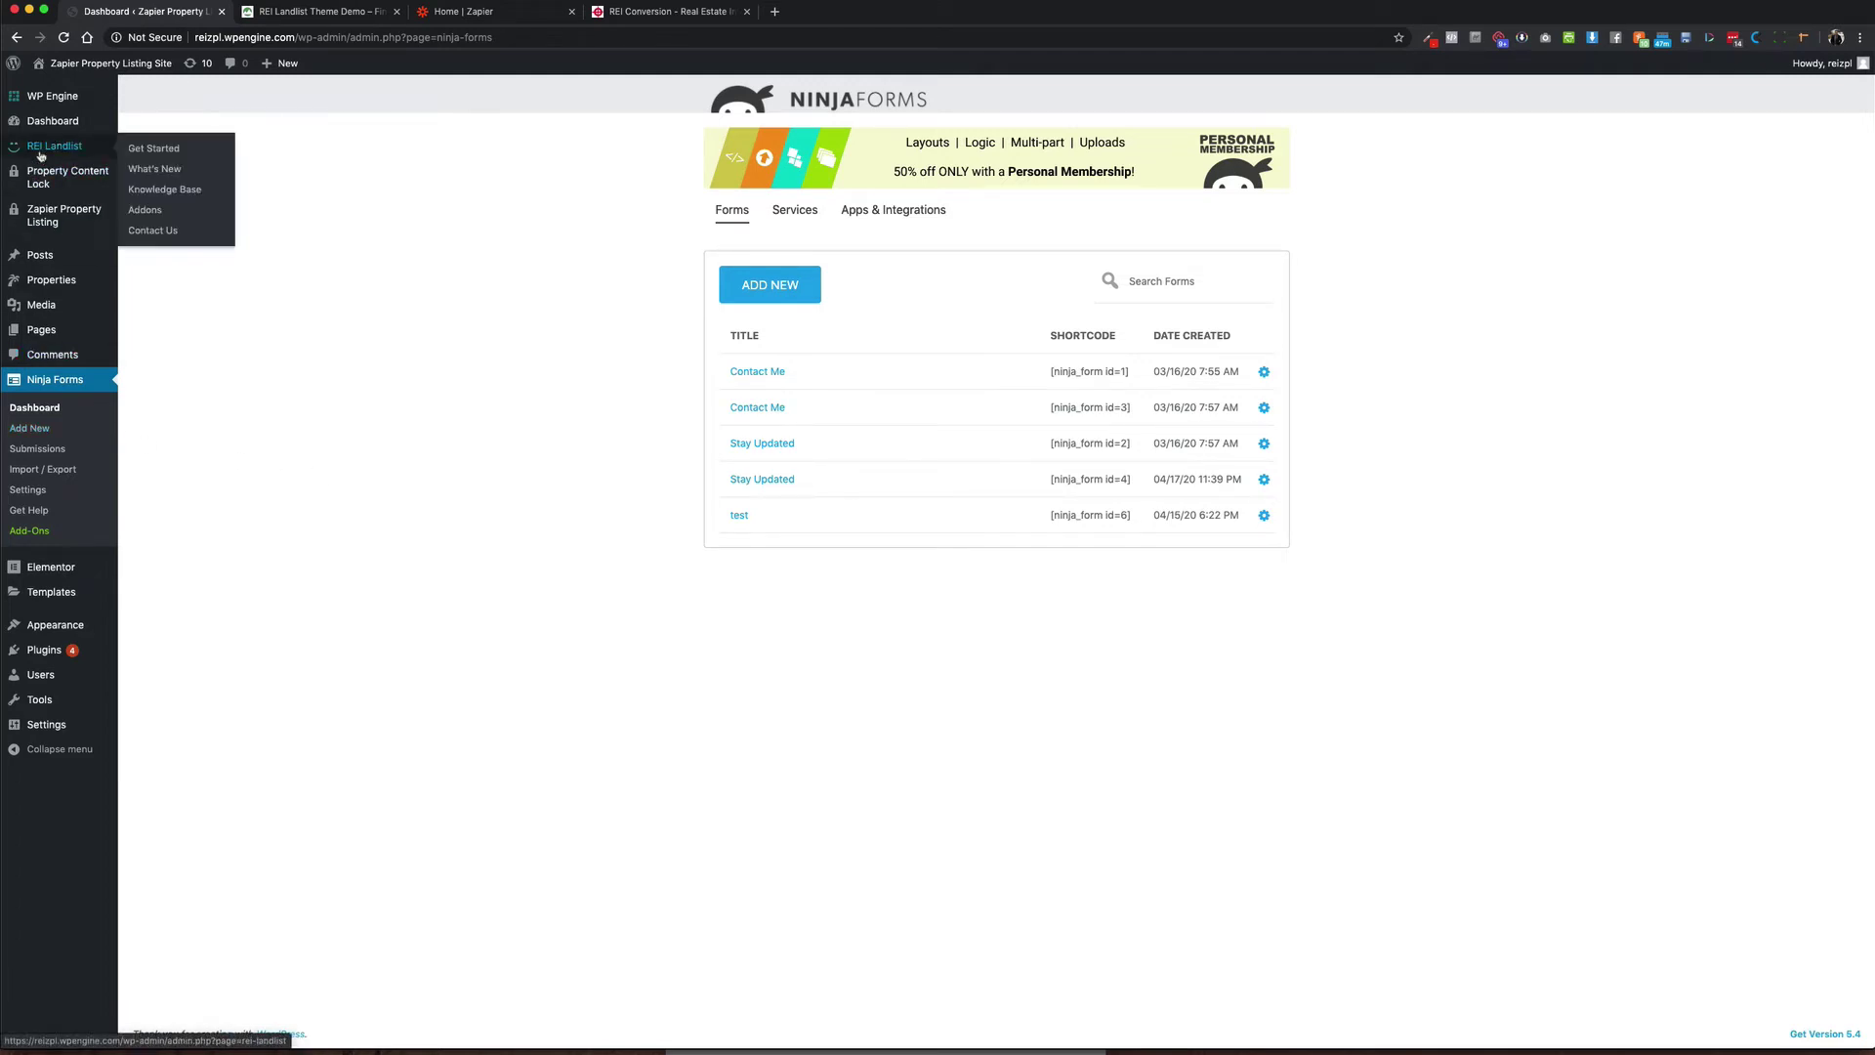
pyautogui.click(169, 212)
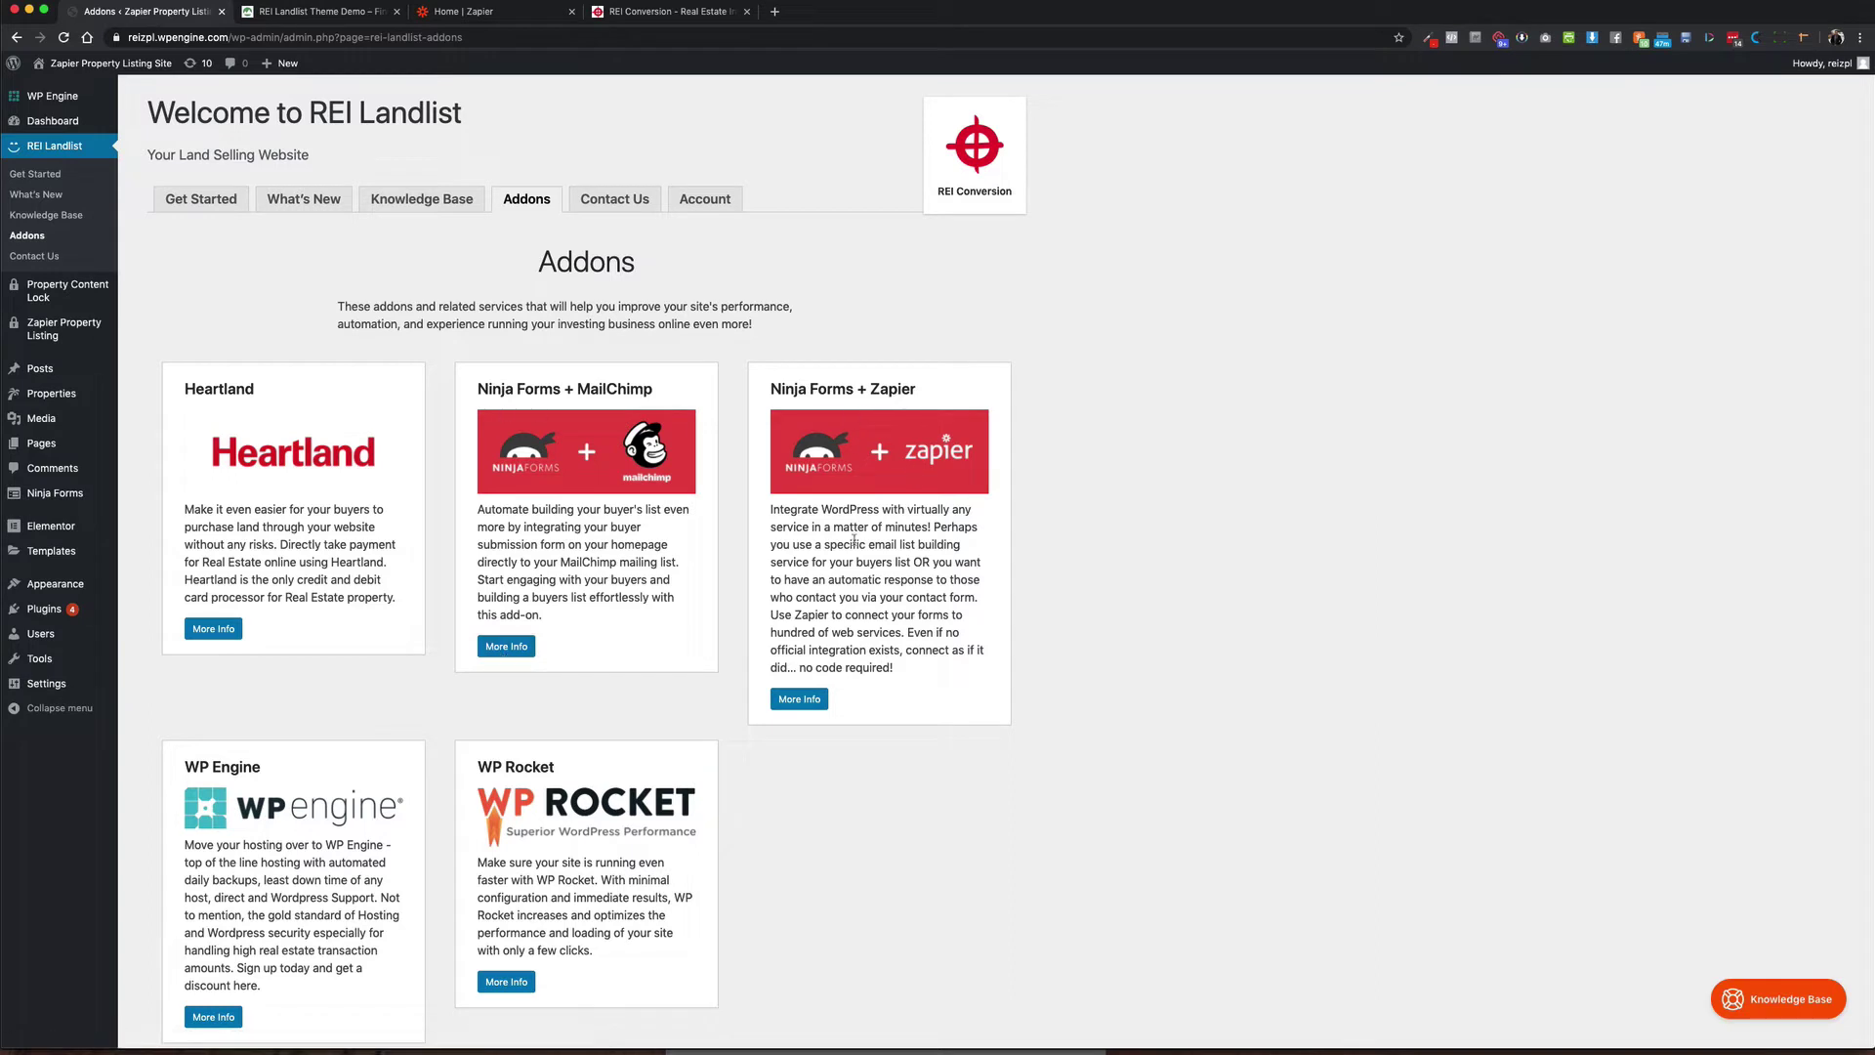
pyautogui.click(801, 699)
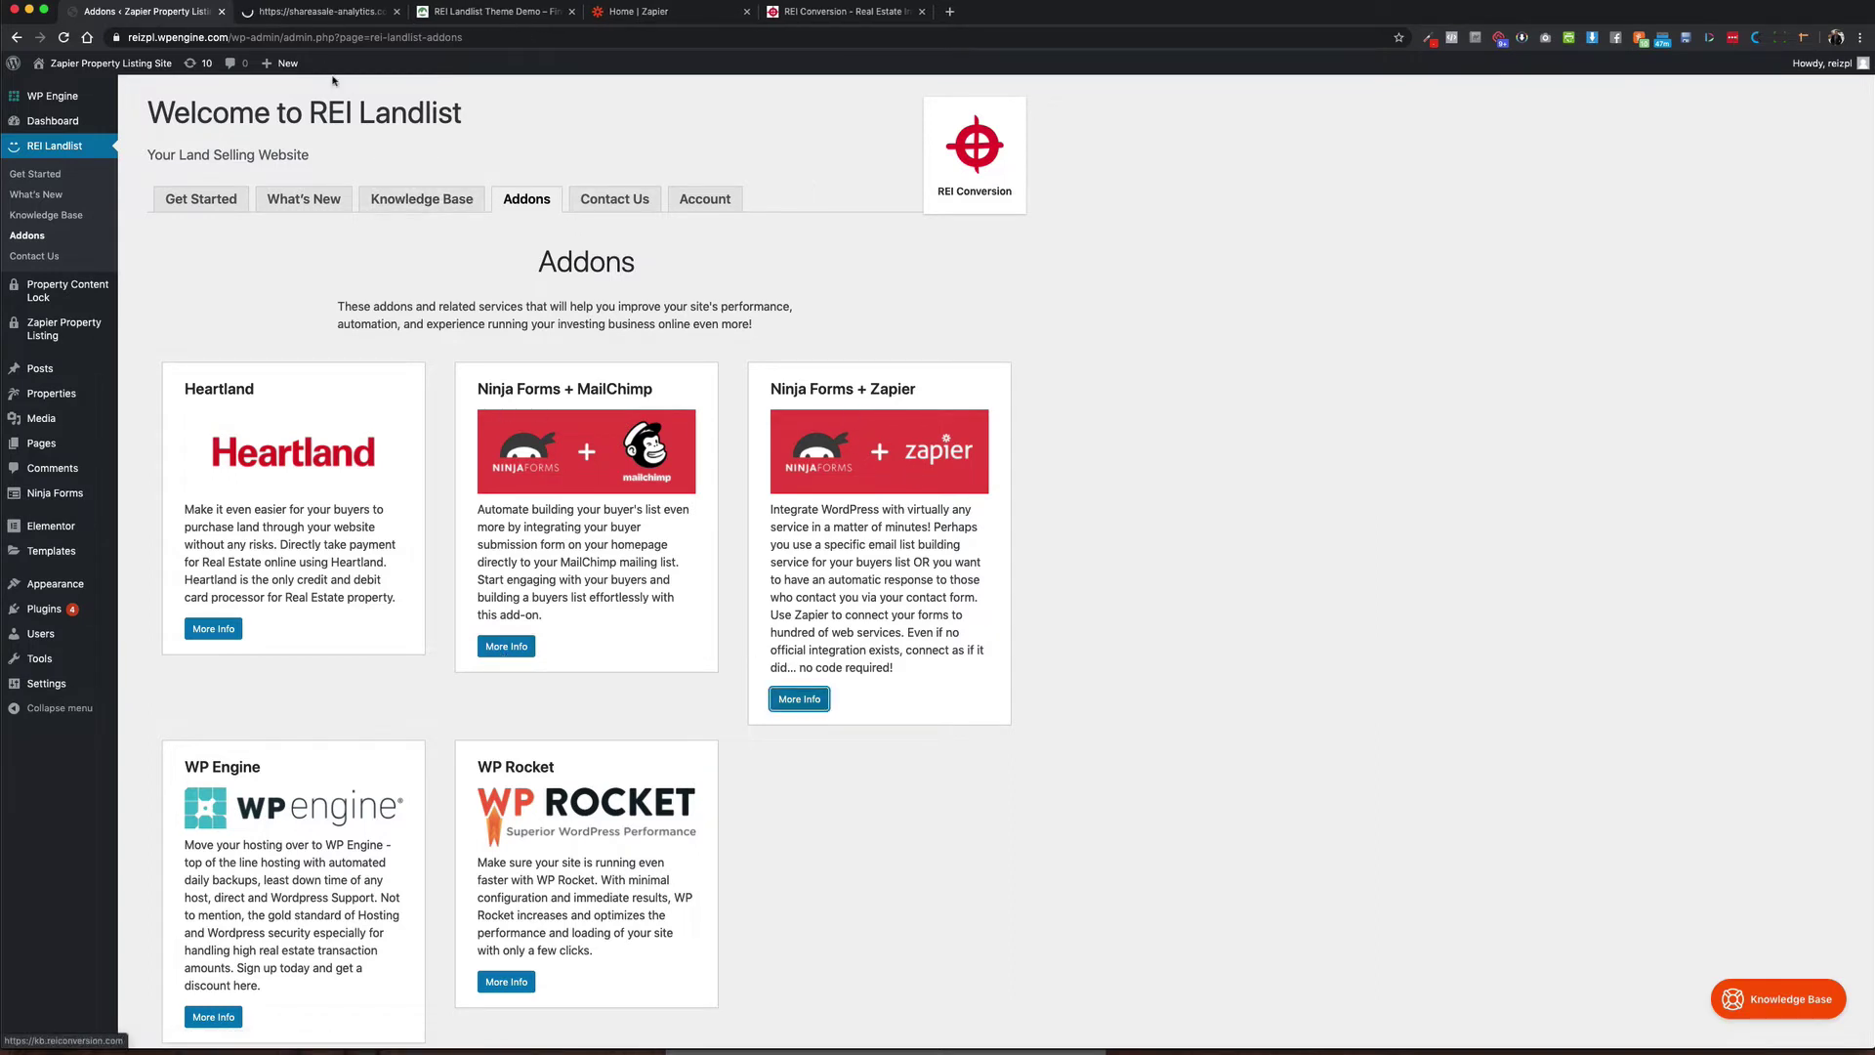
pyautogui.click(315, 14)
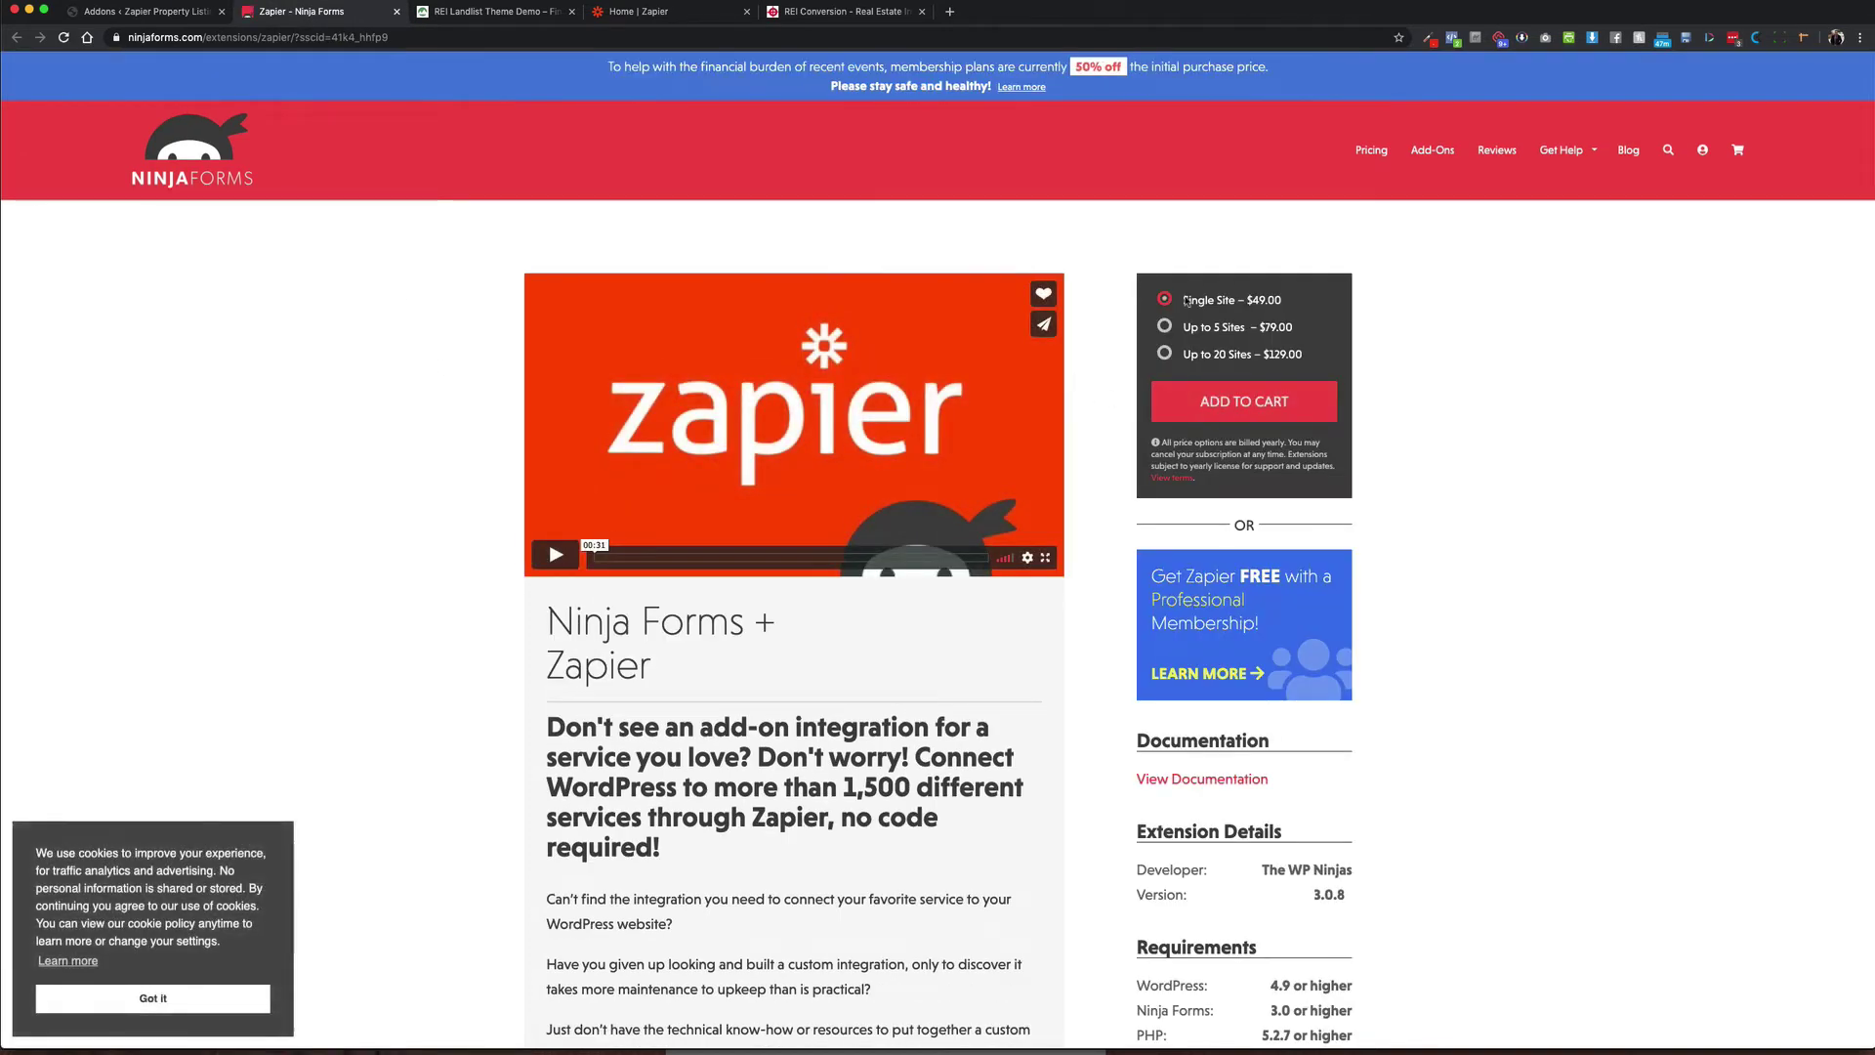
# Step: Return to WordPress and look through the Ninja Forms settings and the installed plugins for the Ninja Forms - Zapier plugin
pyautogui.click(97, 12)
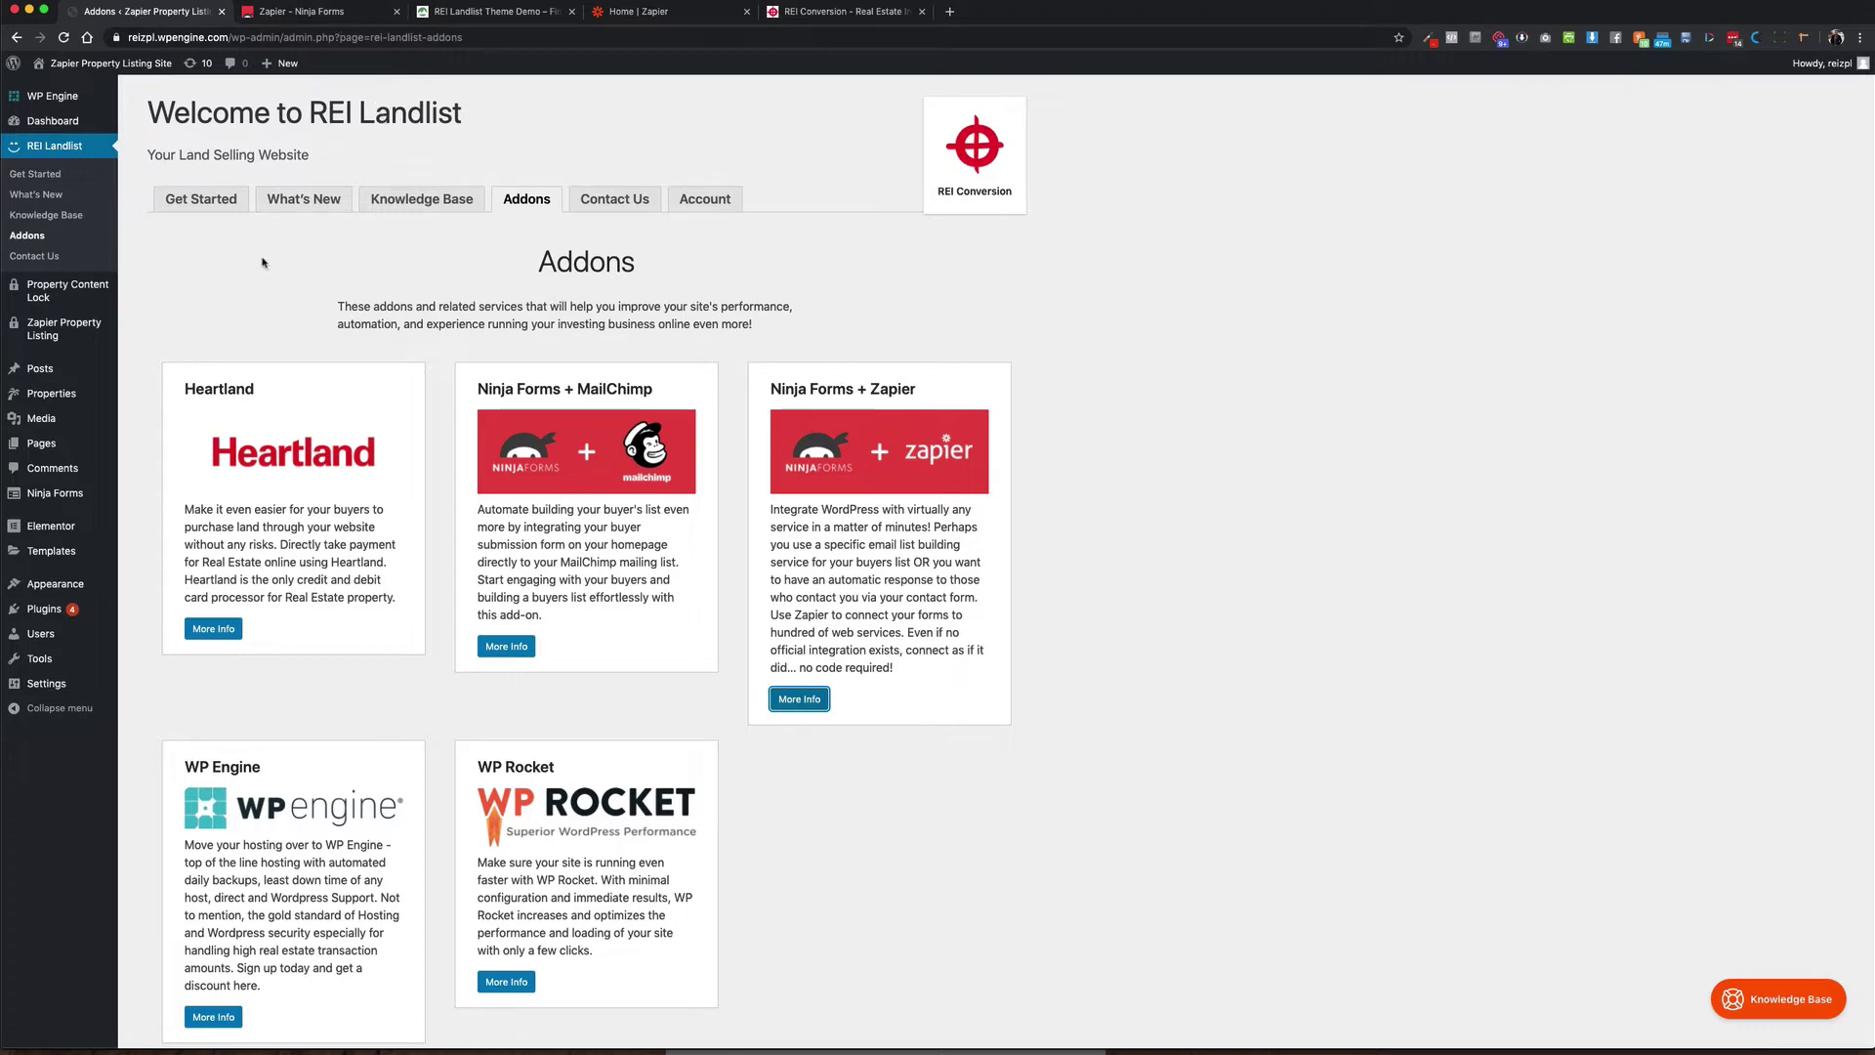
pyautogui.moveTo(58, 500)
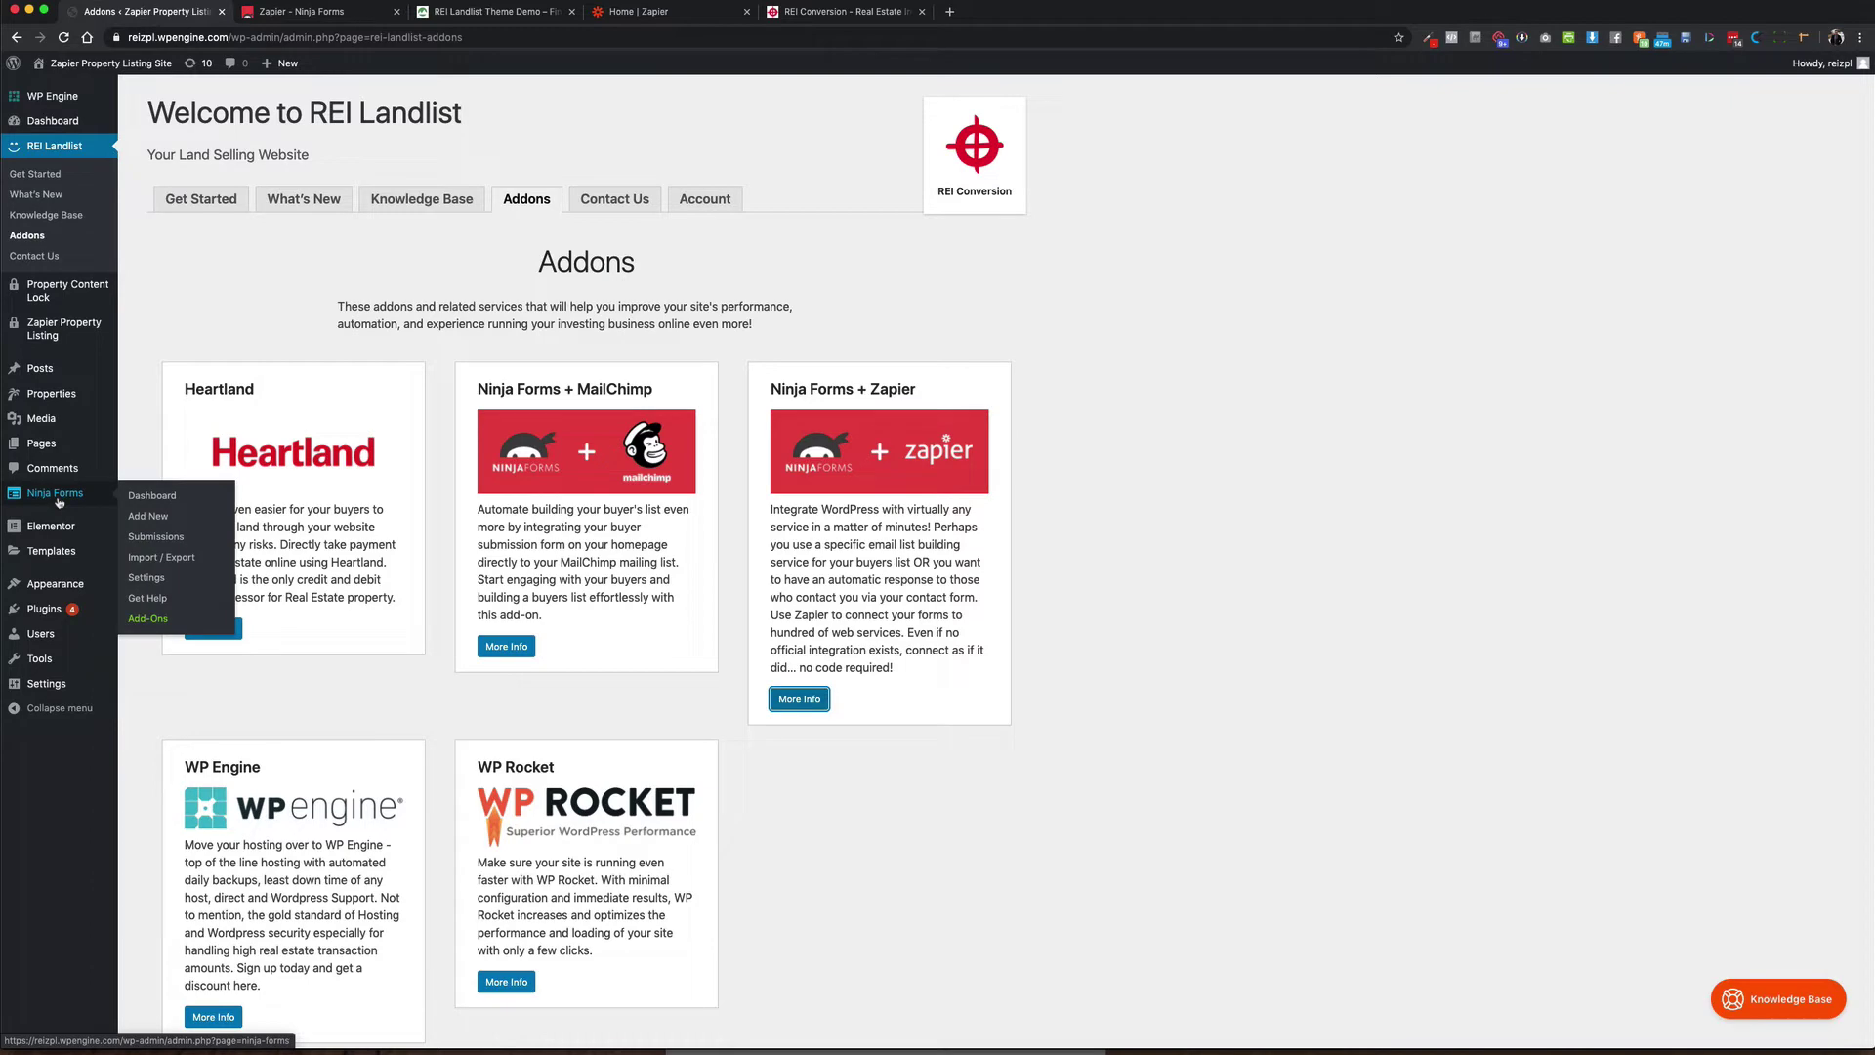
pyautogui.click(153, 580)
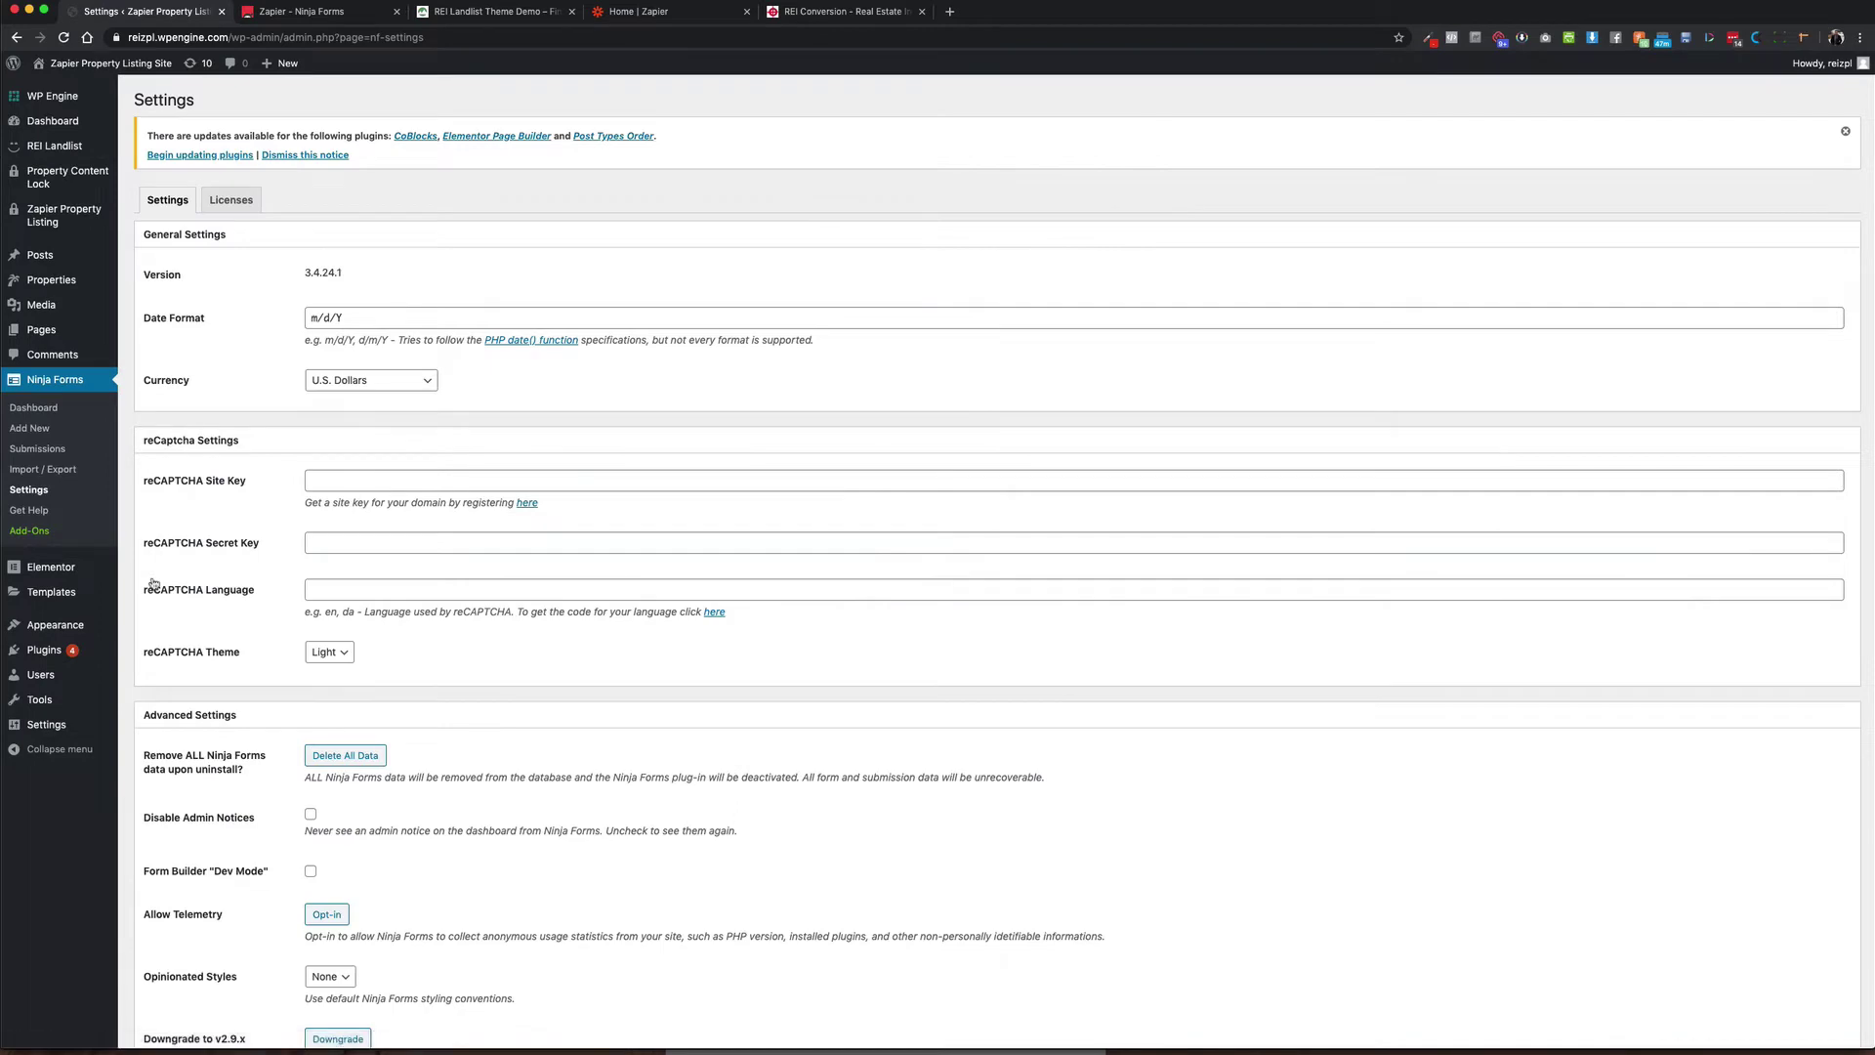
pyautogui.click(44, 650)
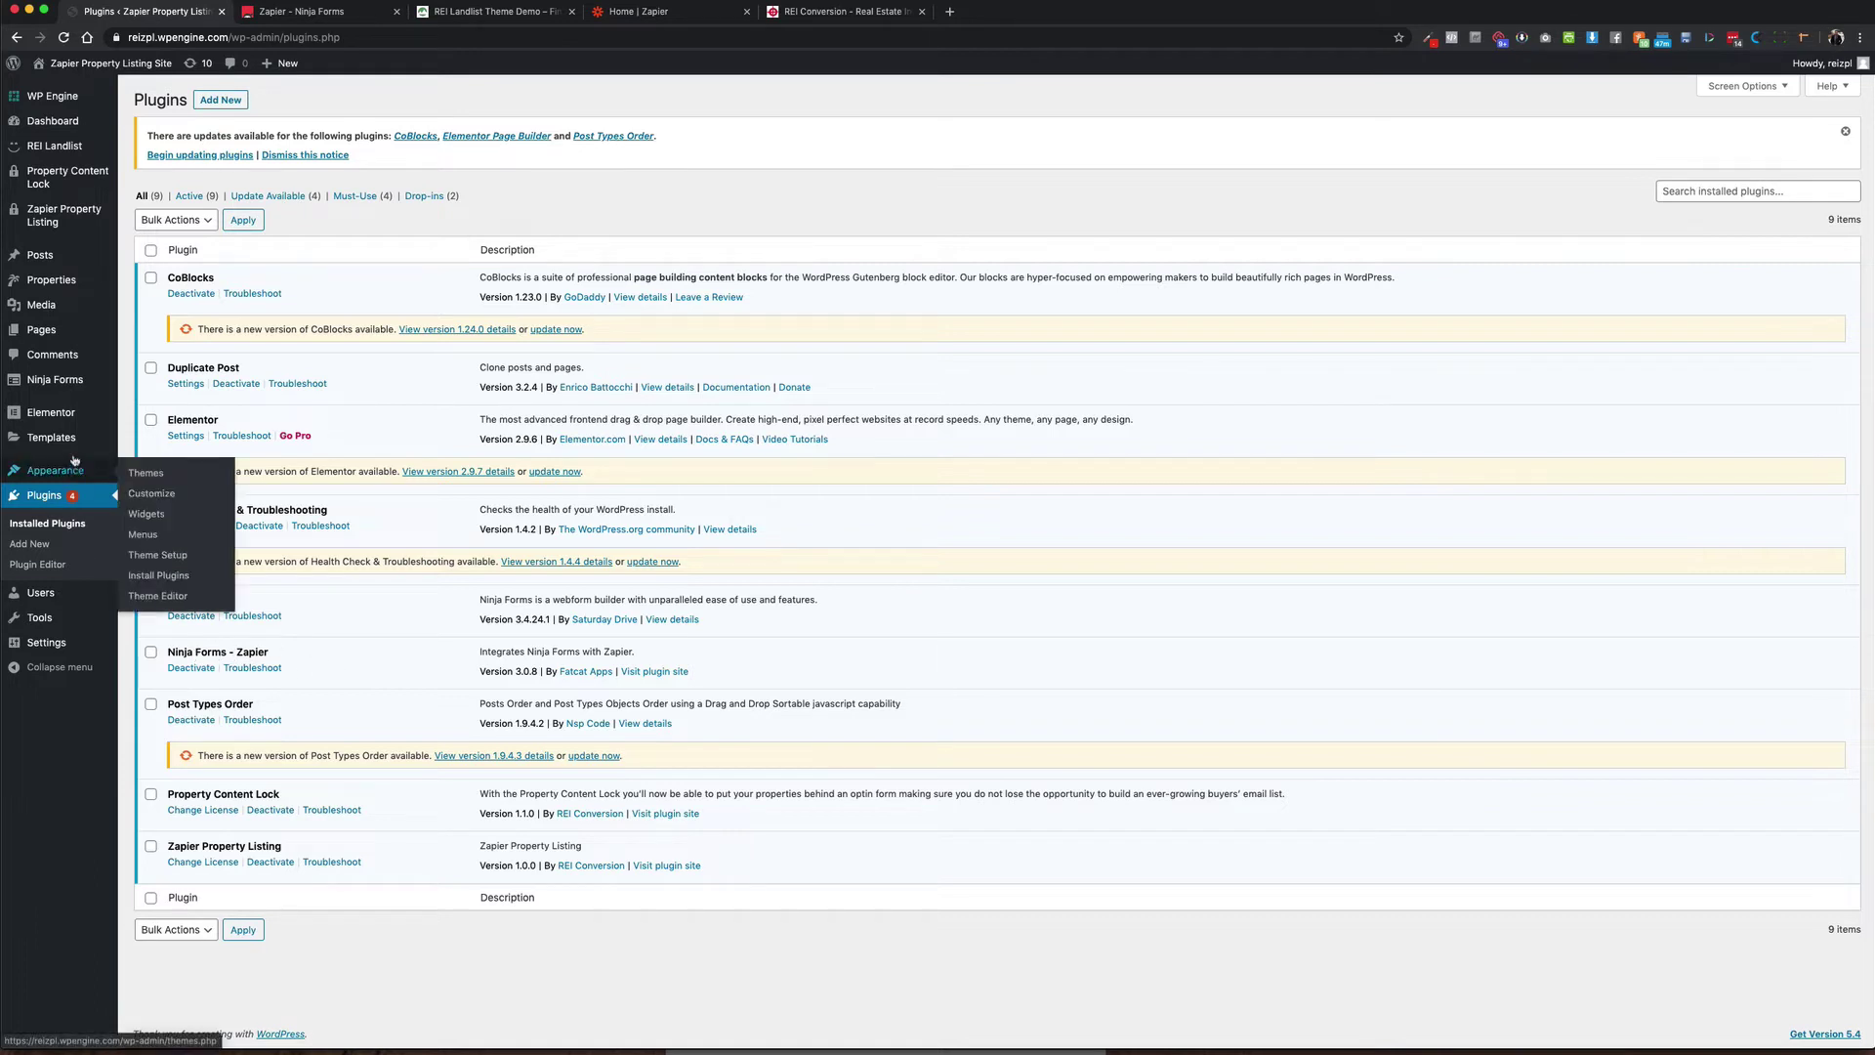
pyautogui.moveTo(57, 384)
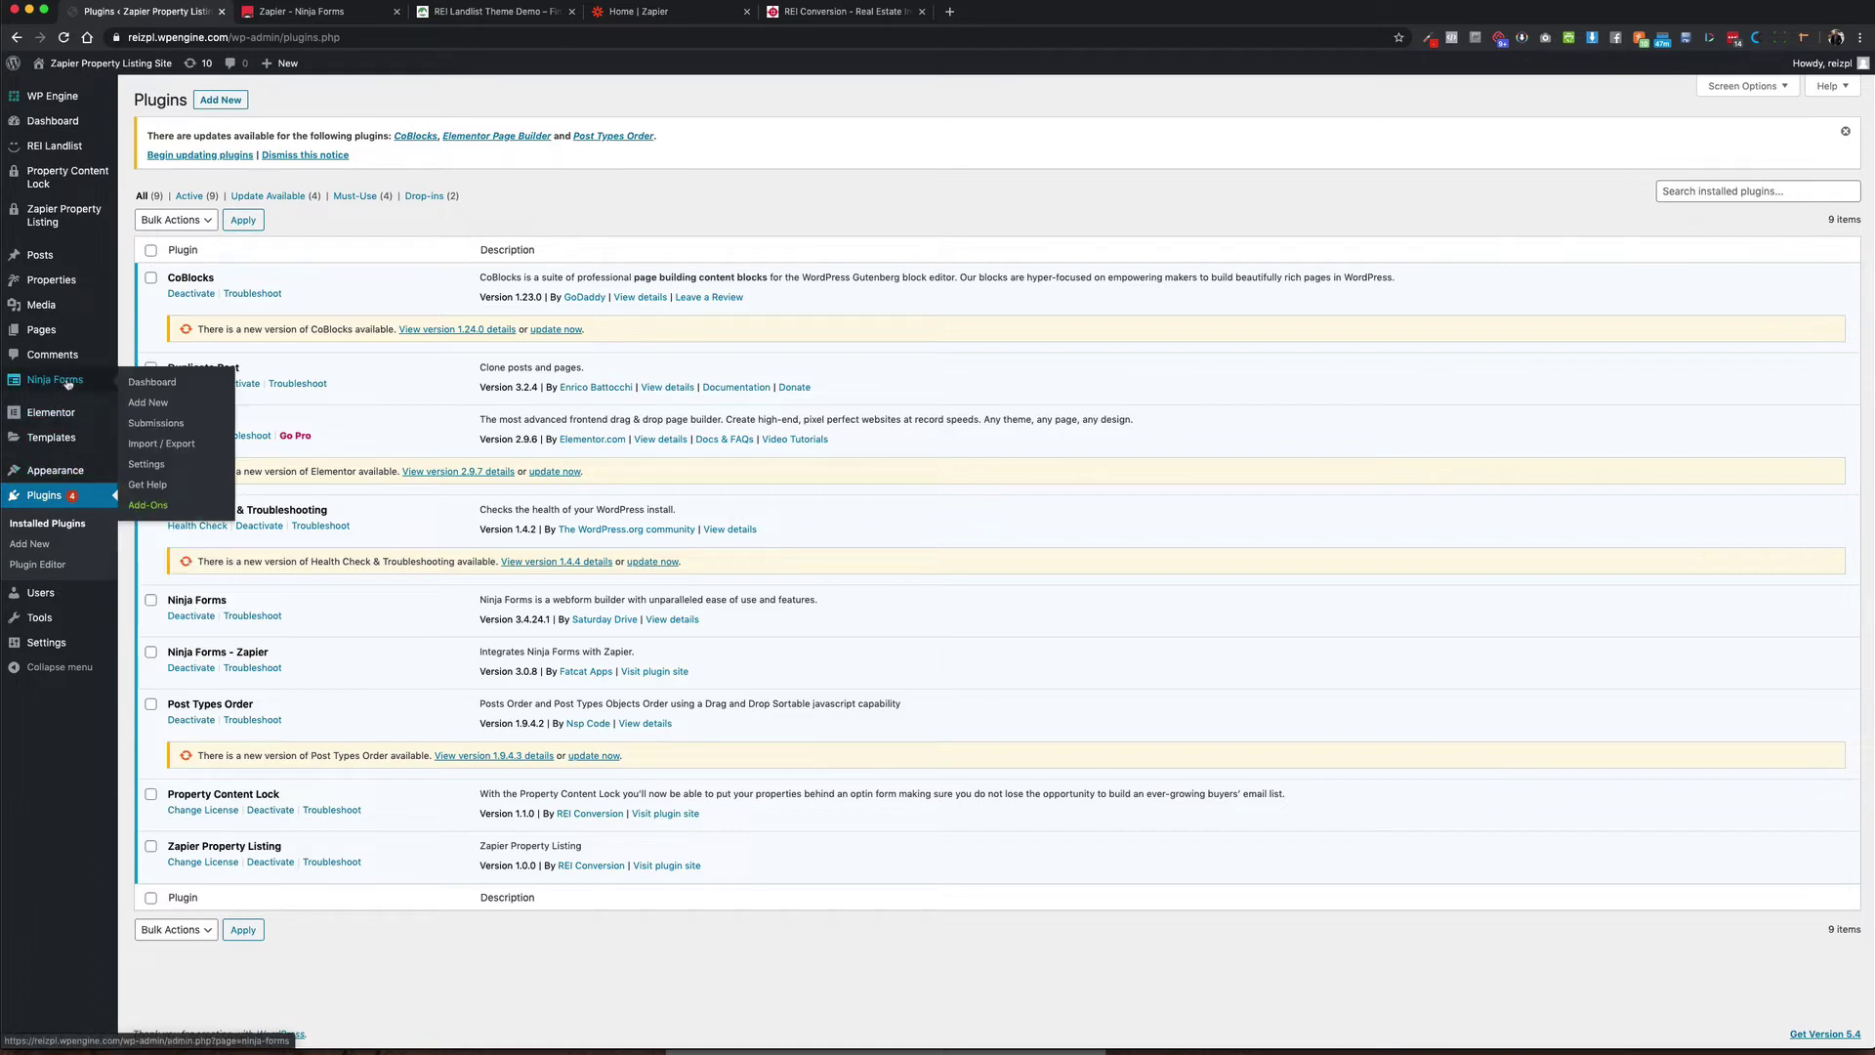
pyautogui.click(163, 468)
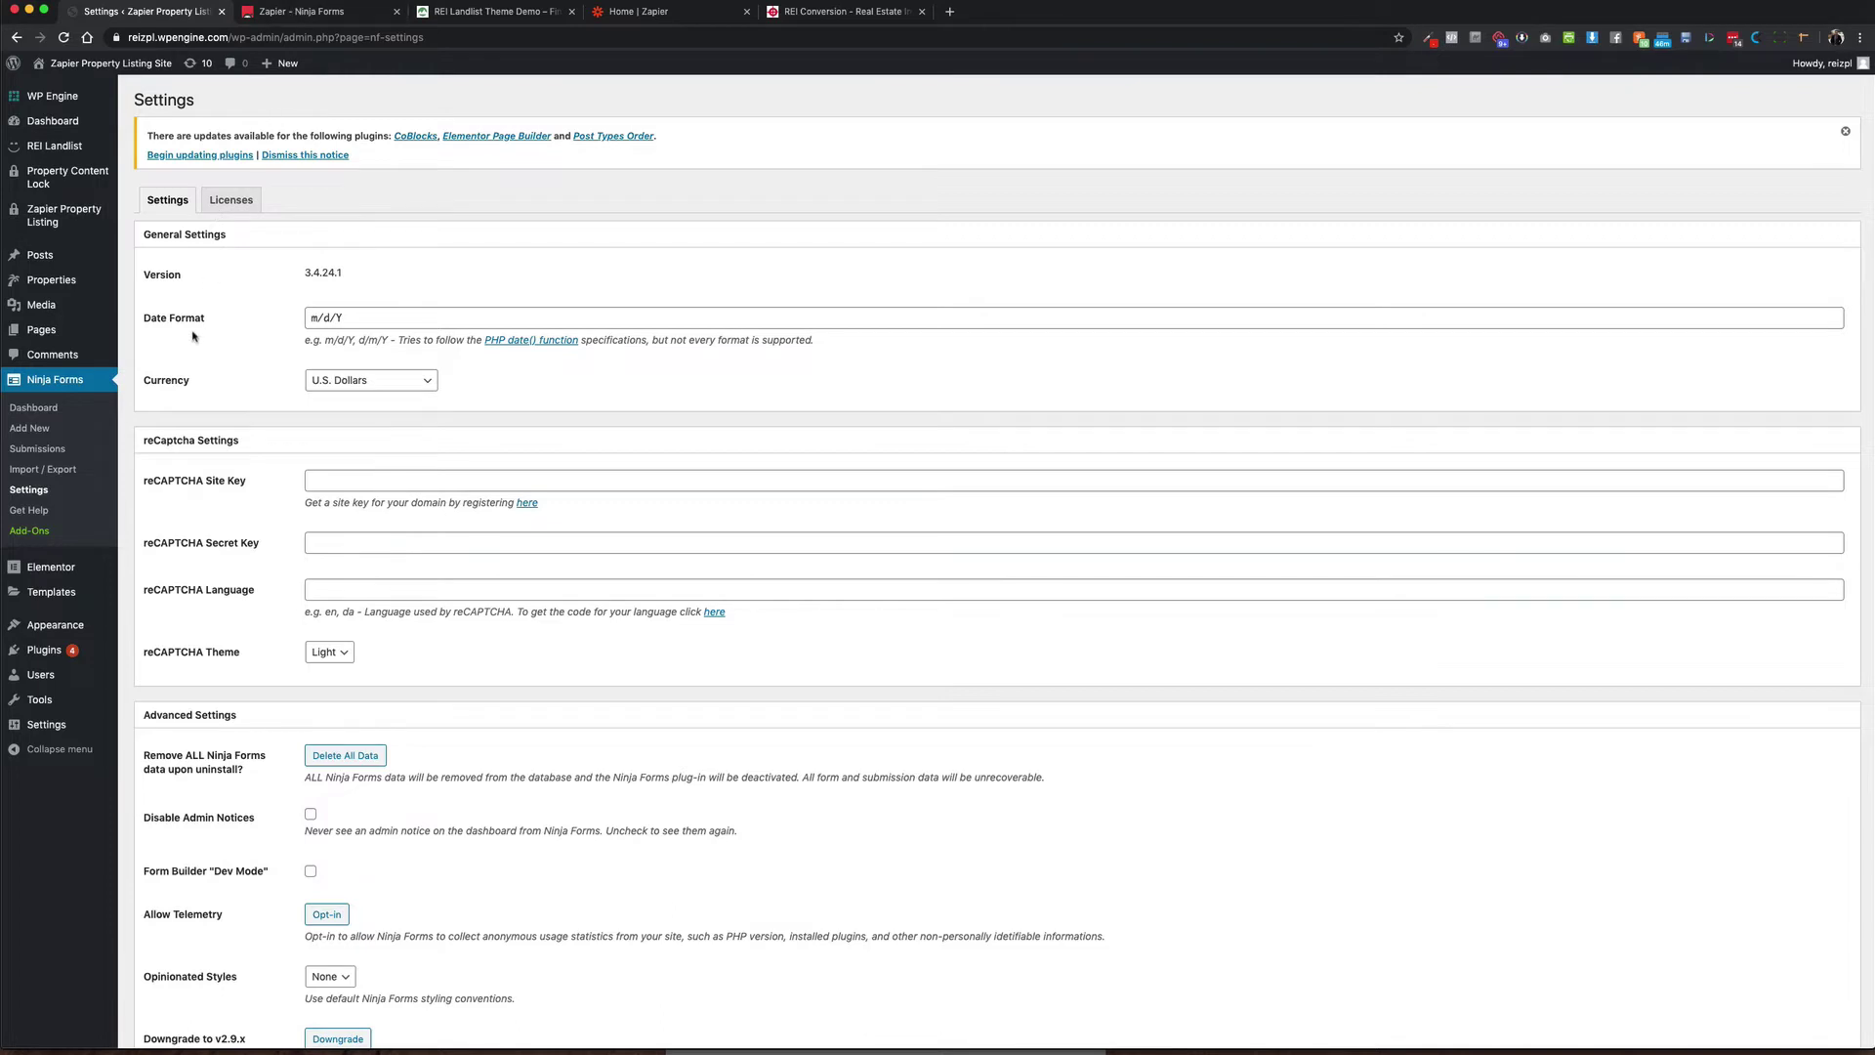
# Step: Browse the Ninja Forms add-ons catalogue to check the status of the Zapier integration
pyautogui.click(95, 411)
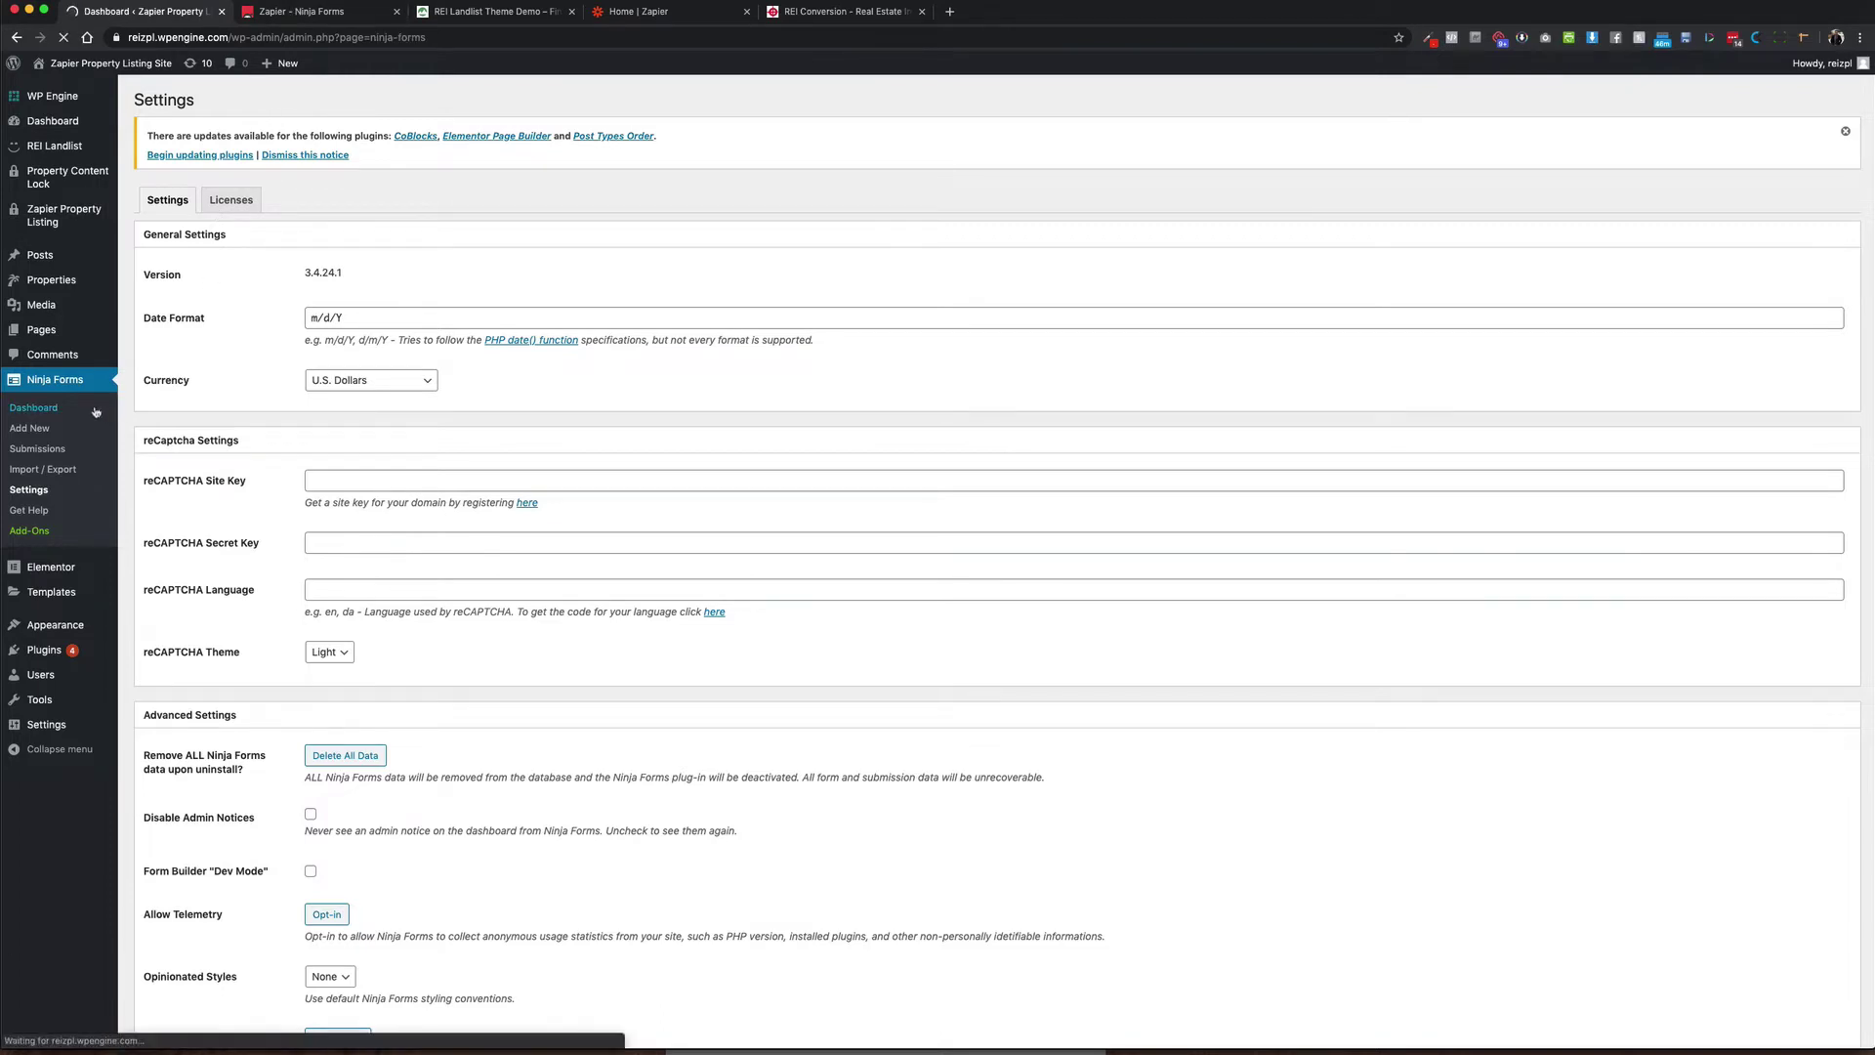
pyautogui.click(41, 530)
pyautogui.scroll(-5, 976, 523)
pyautogui.scroll(-10, 976, 522)
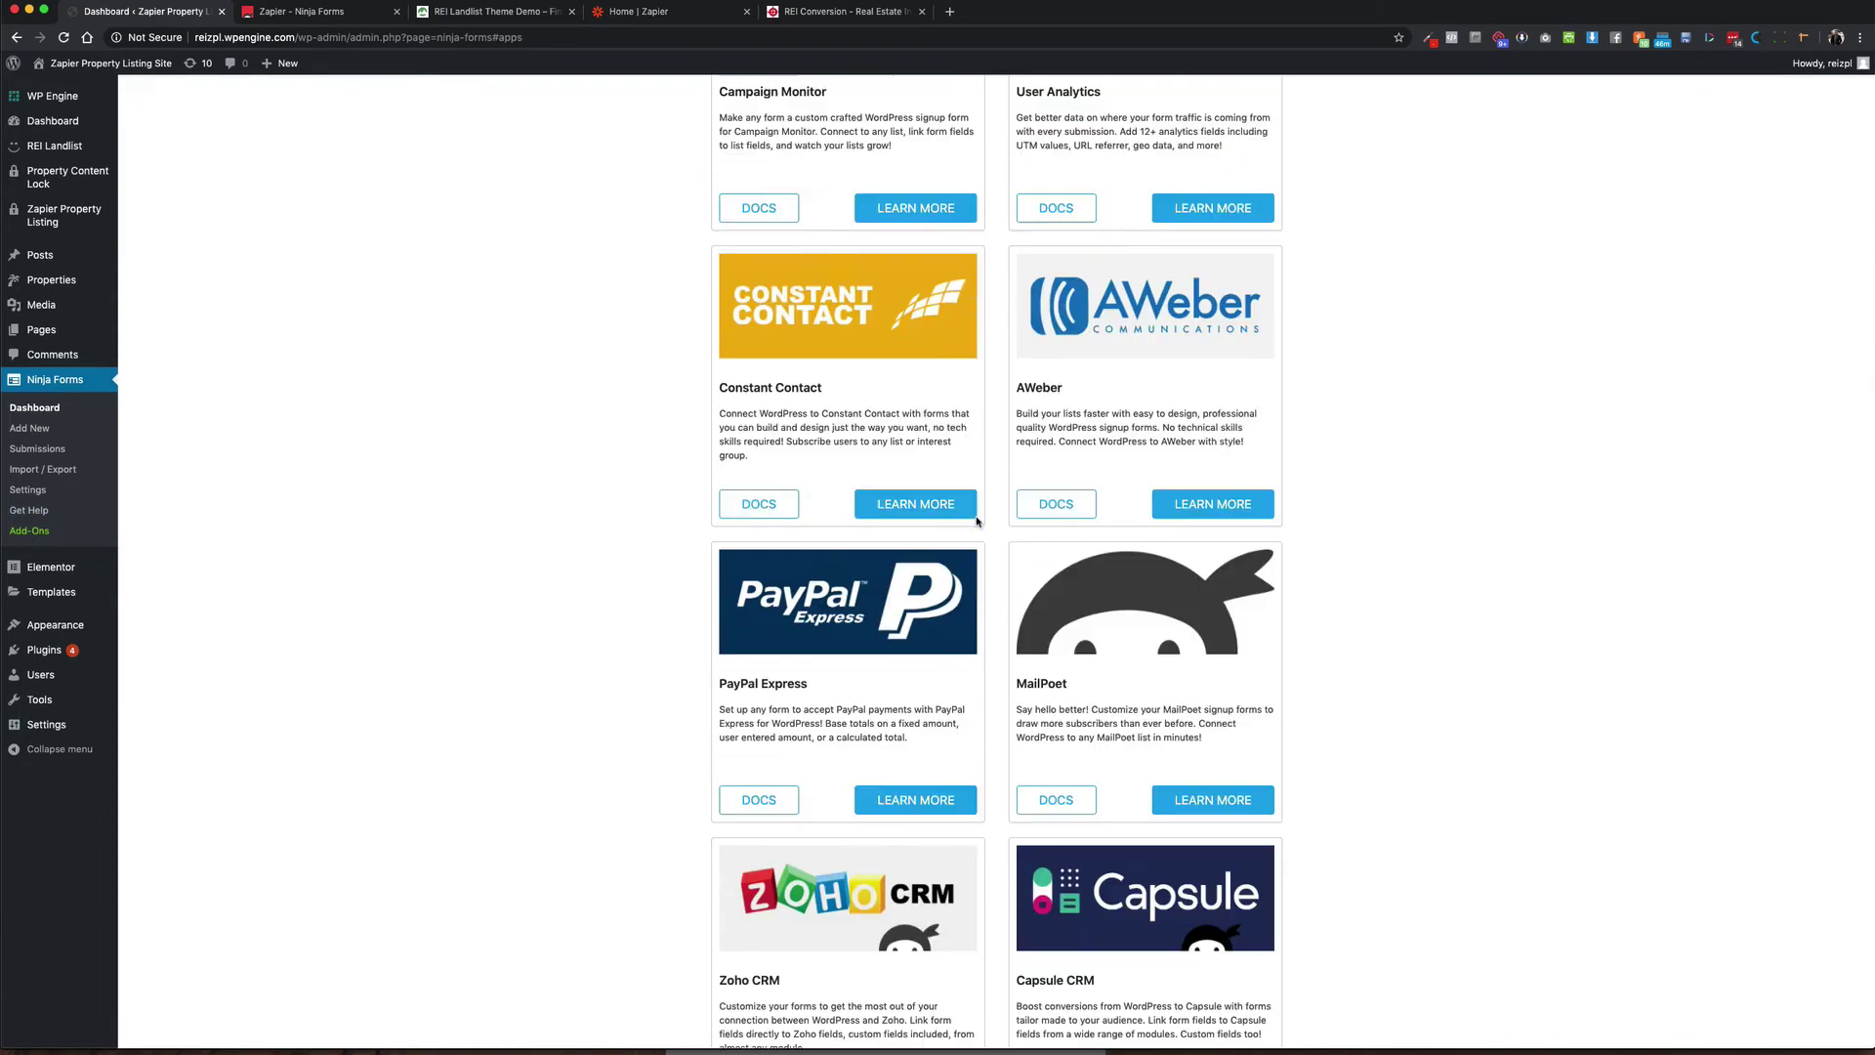
pyautogui.scroll(-15, 977, 523)
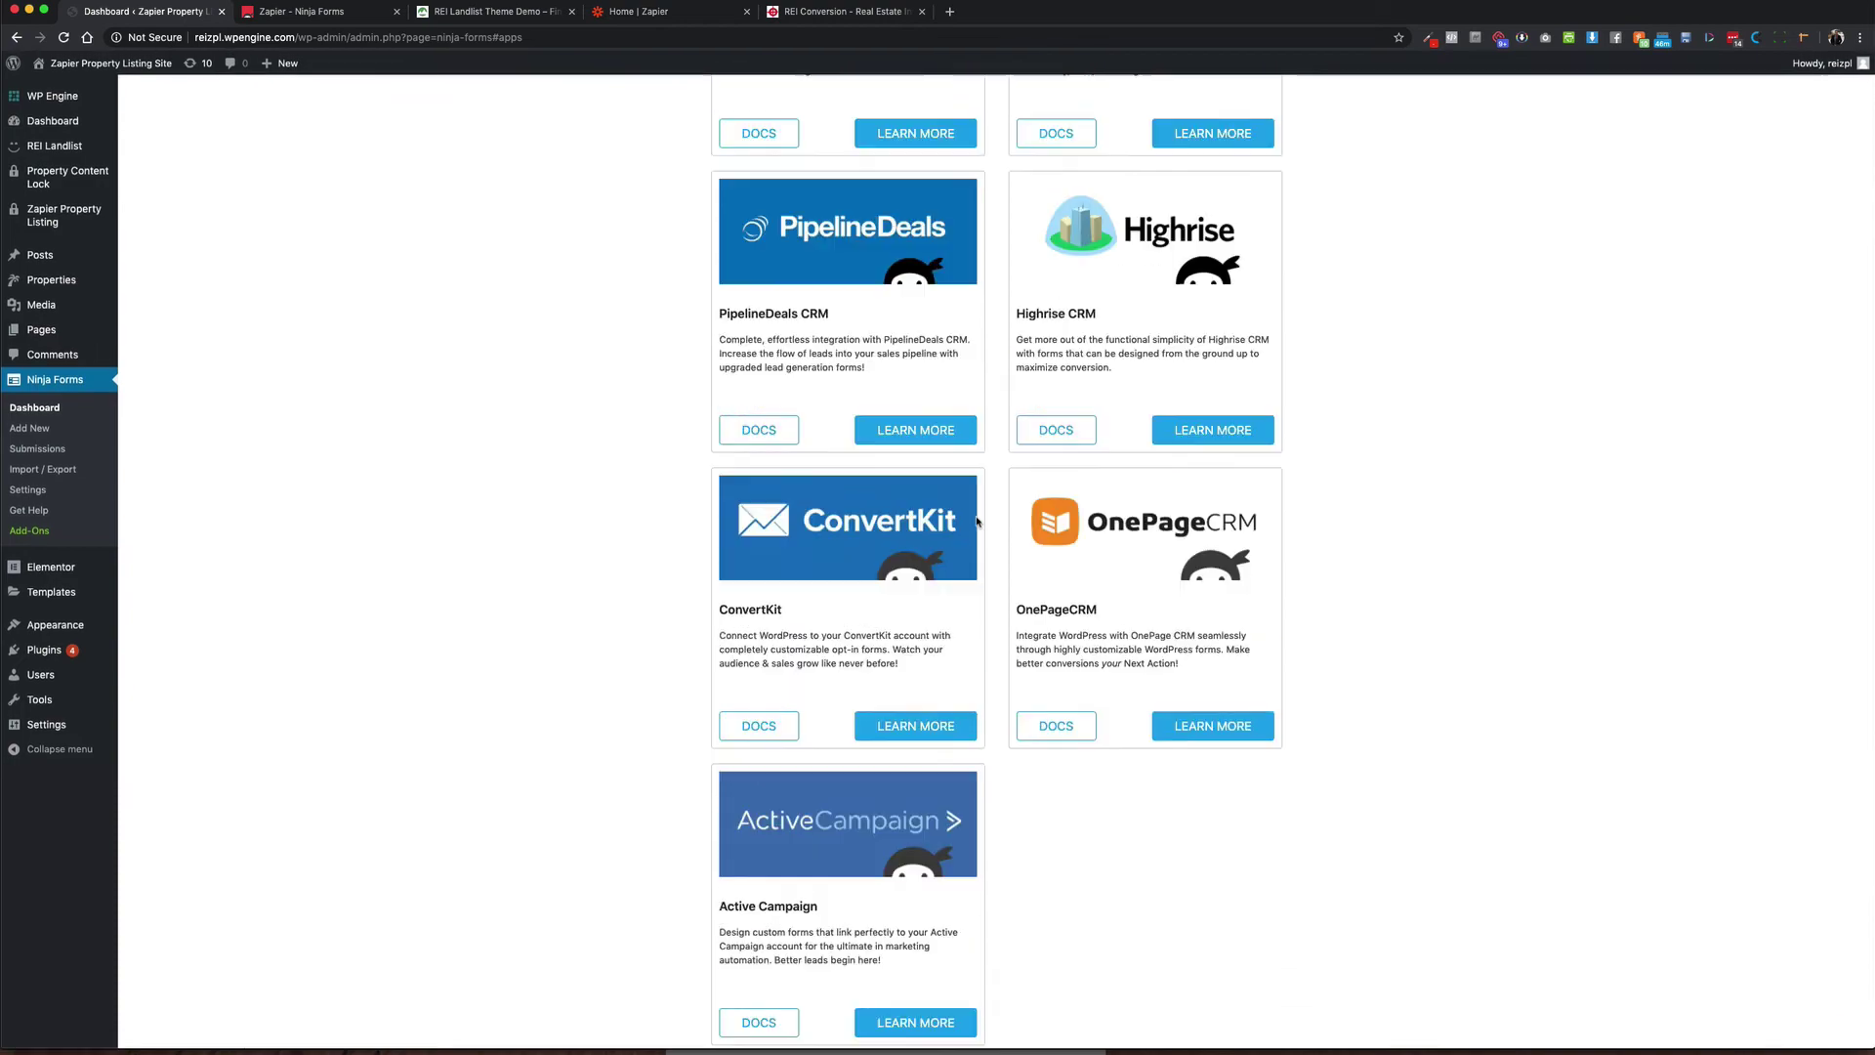
pyautogui.scroll(10, 977, 523)
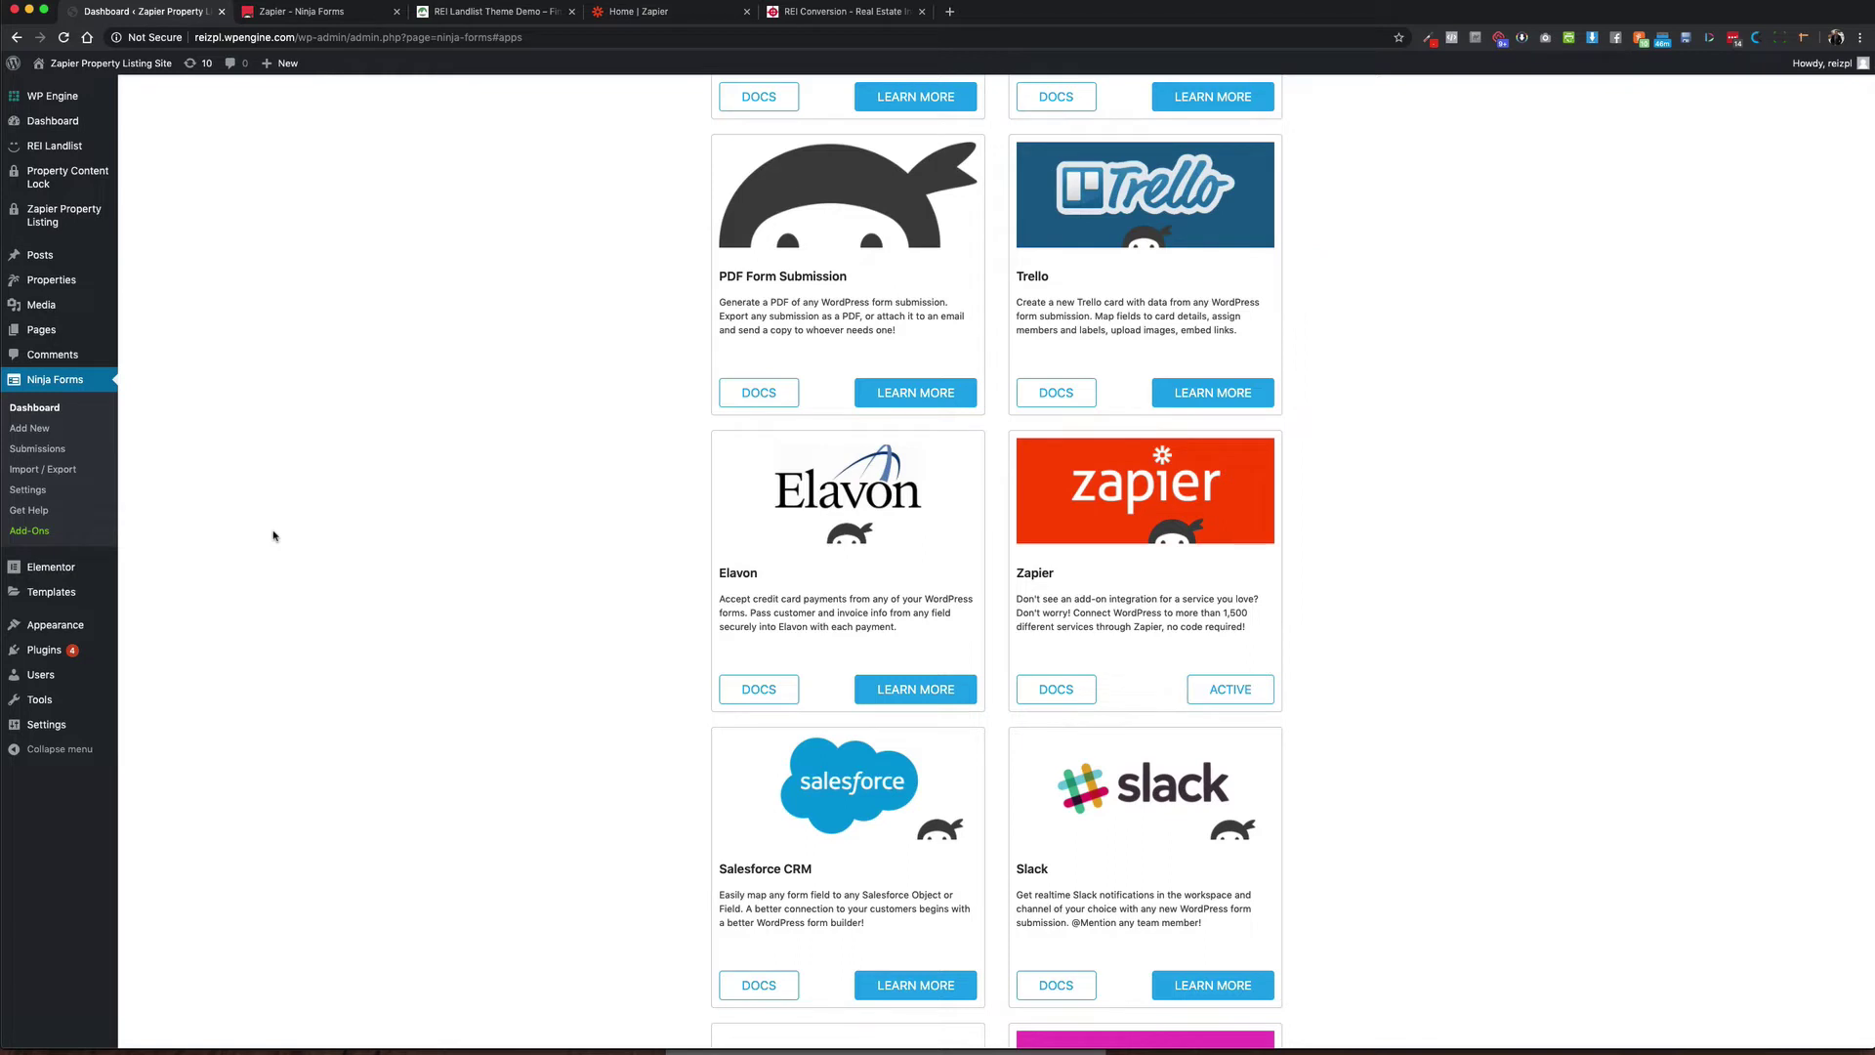
# Step: Set the Property Content Lock ID Note of the "65 Acres of Farmland in Tractor County, MN" property to 101010 and update the property
pyautogui.moveTo(54, 282)
pyautogui.click(102, 285)
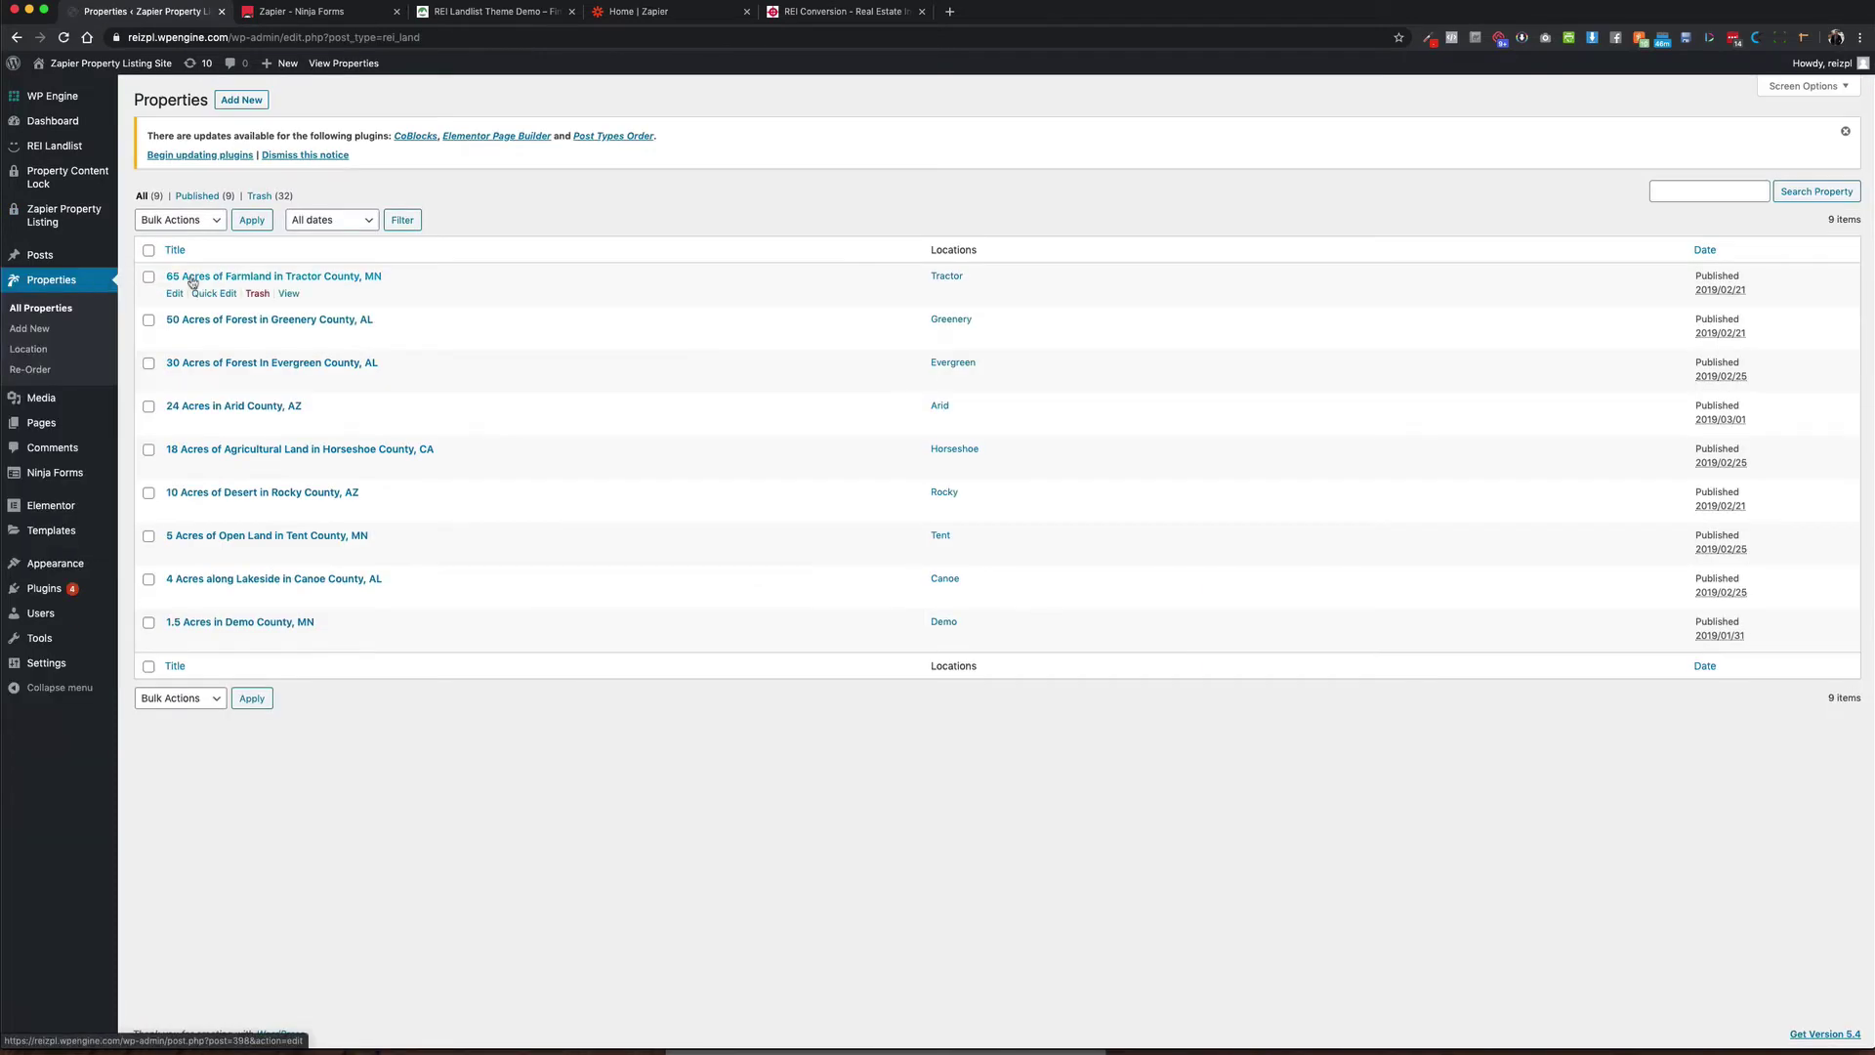
pyautogui.click(193, 279)
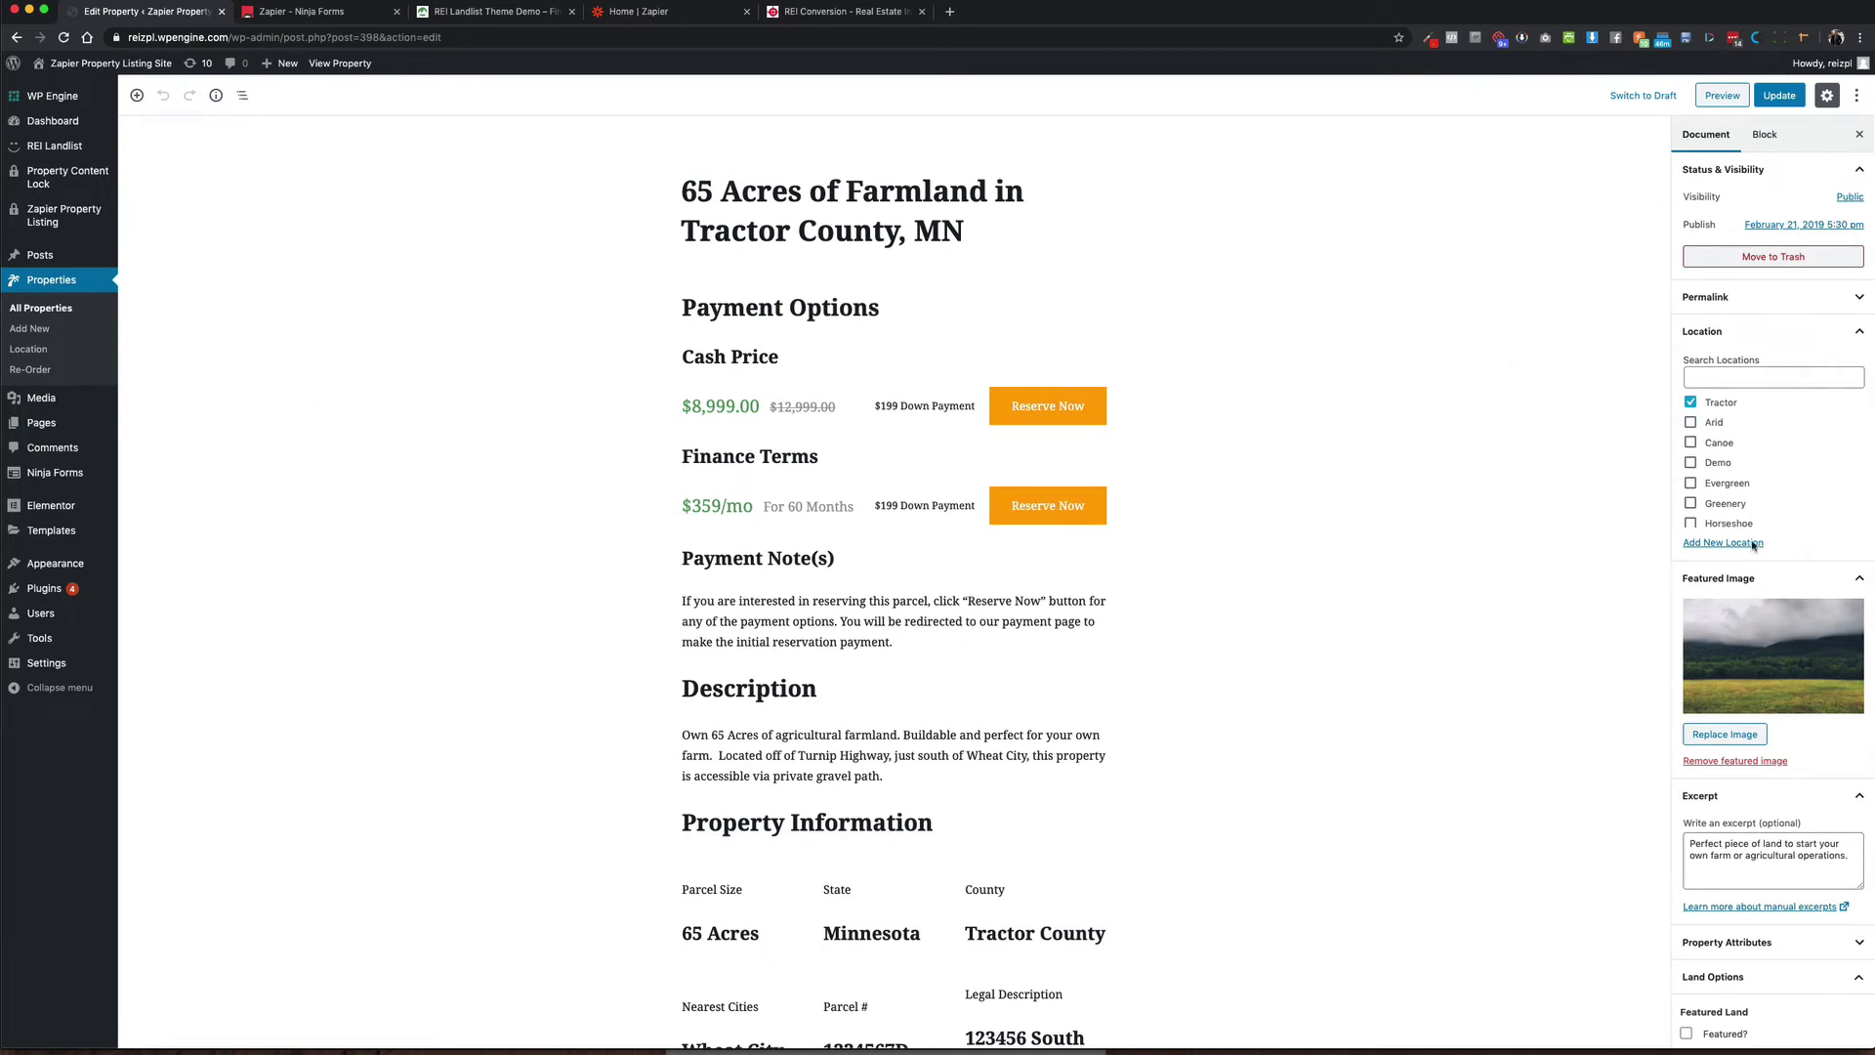
pyautogui.scroll(-5, 1754, 547)
pyautogui.scroll(-2, 1754, 546)
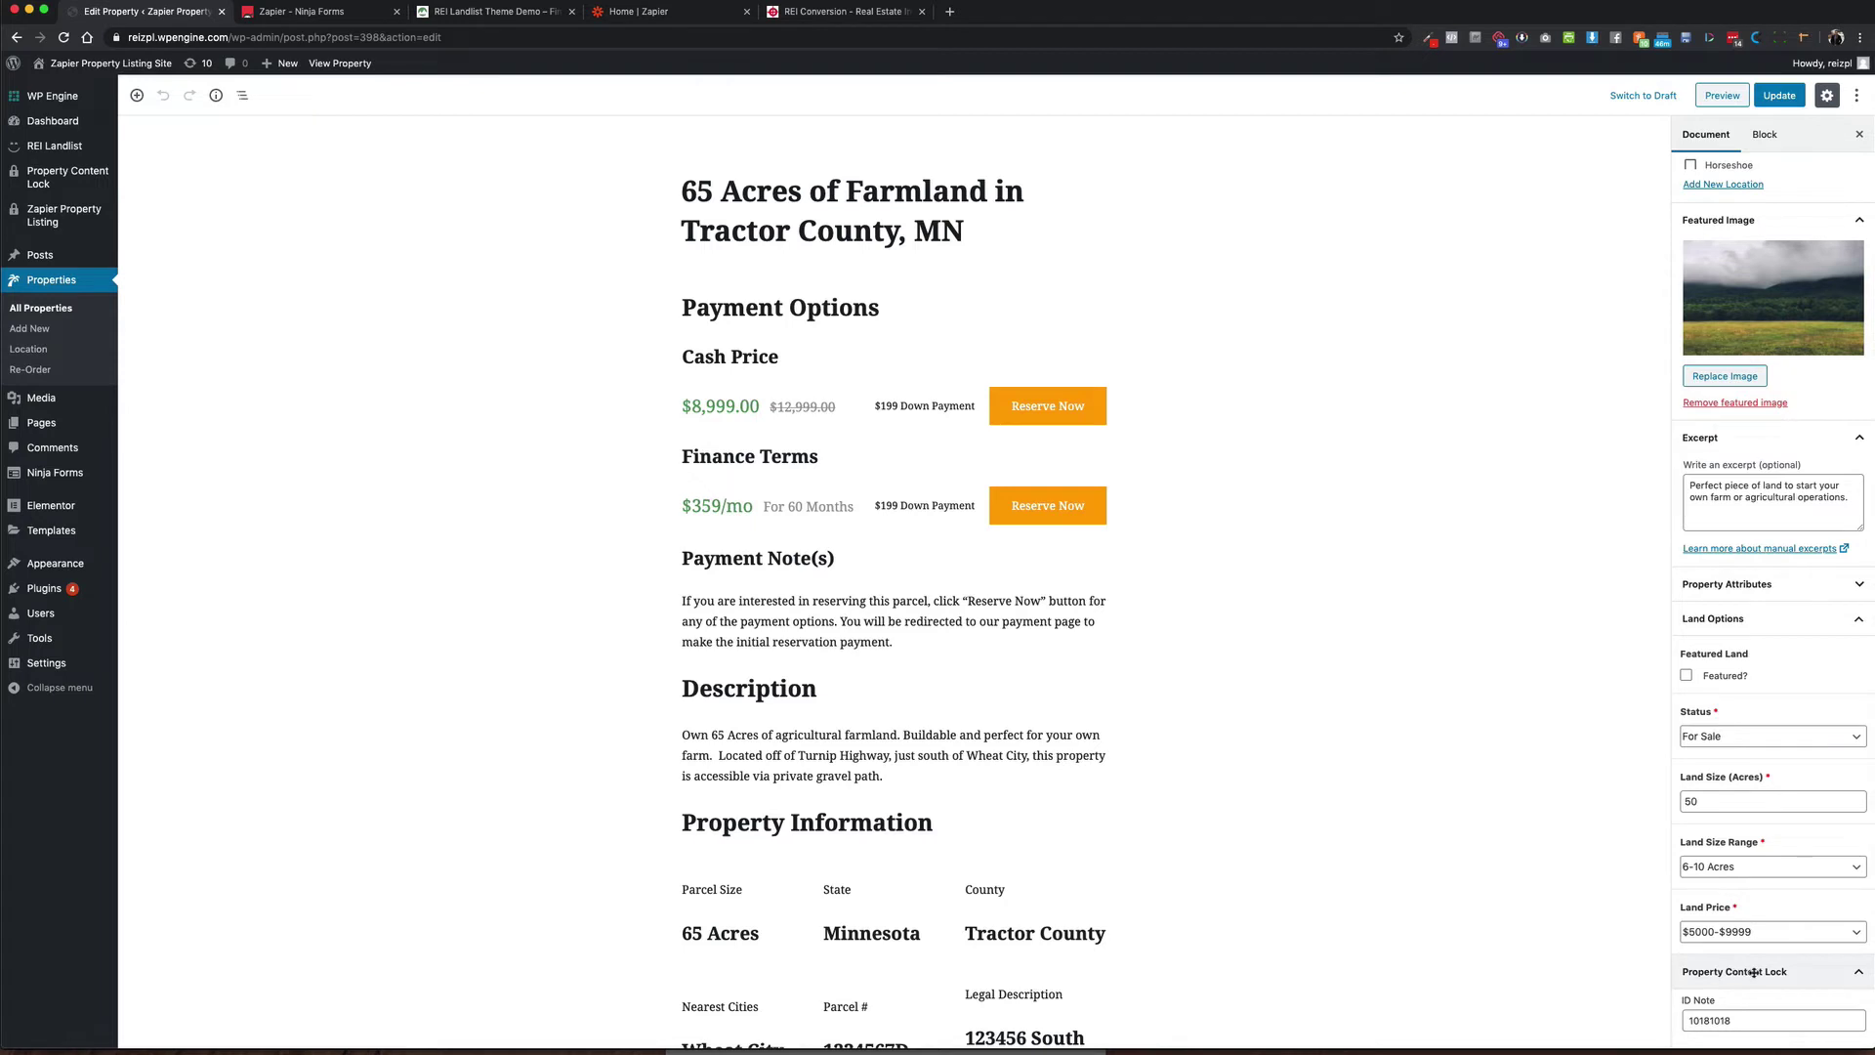
pyautogui.doubleClick(1715, 1015)
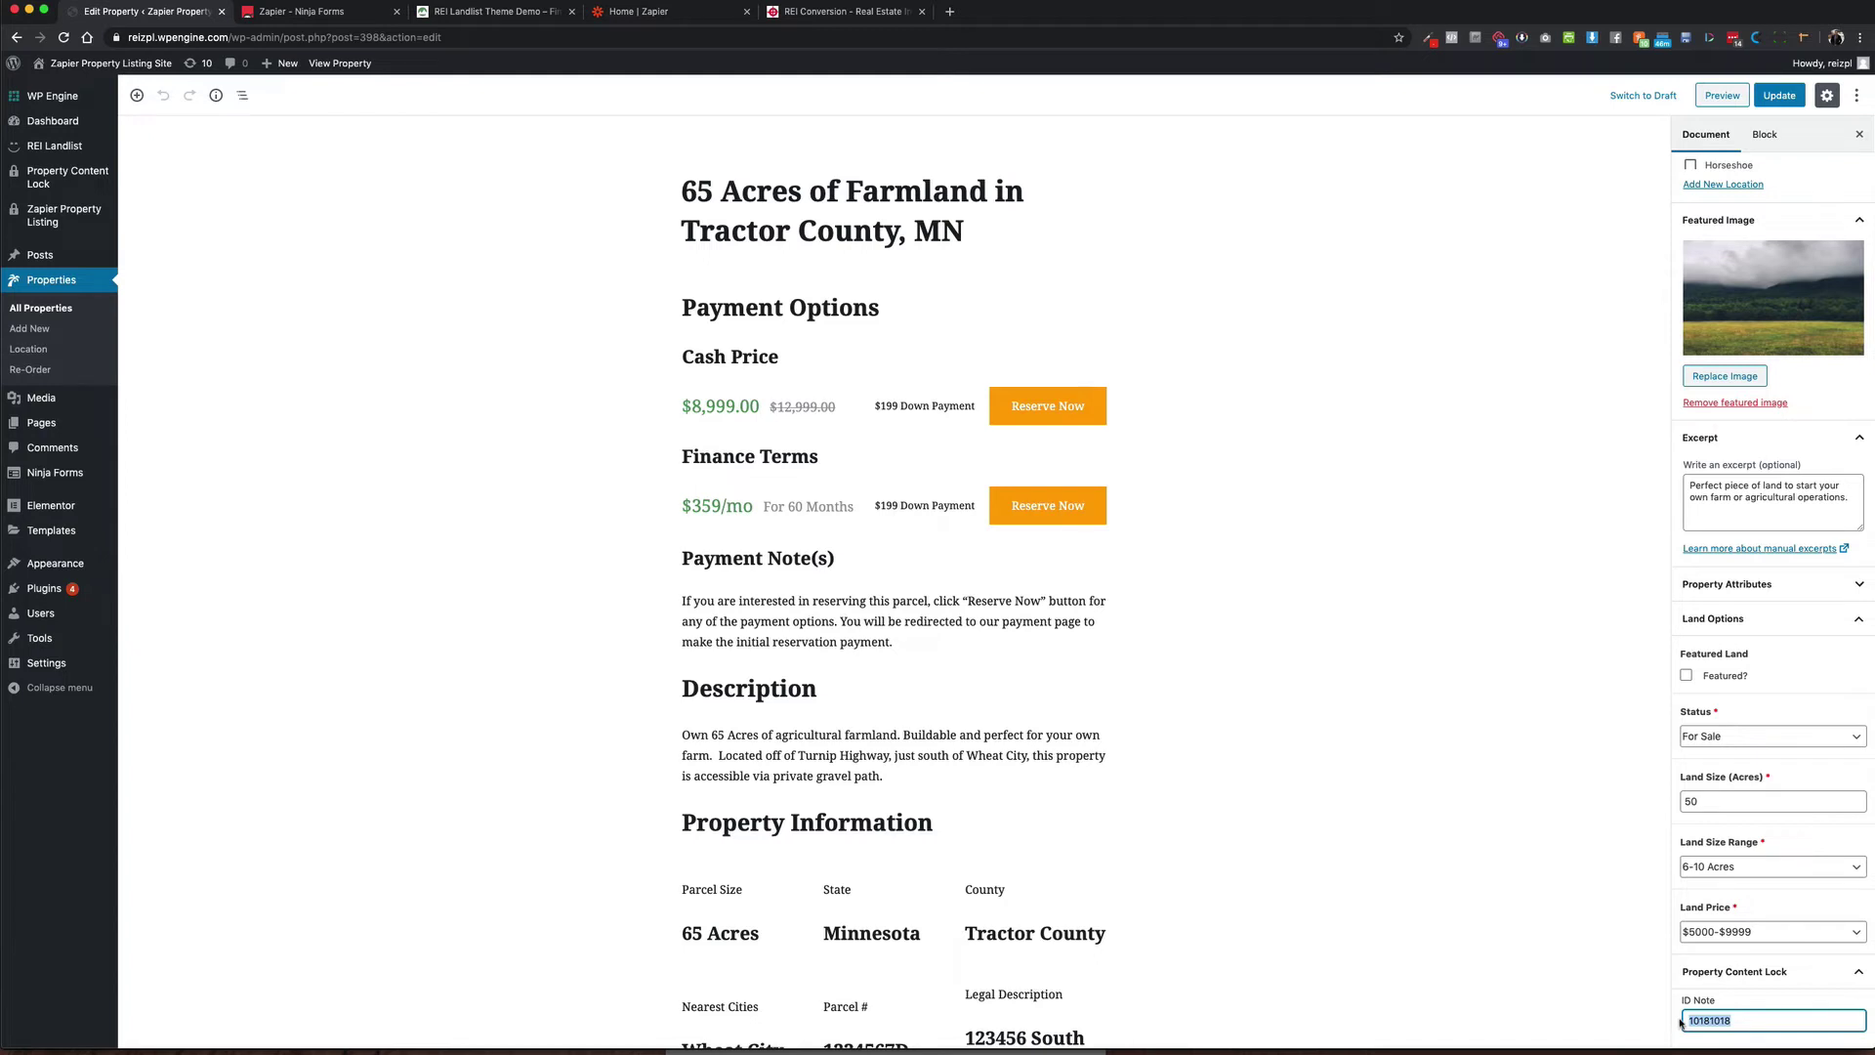
pyautogui.write('whatevercounty')
pyautogui.press('super+a')
pyautogui.write('10100101')
pyautogui.press('super+a')
pyautogui.write('101010')
pyautogui.click(1770, 95)
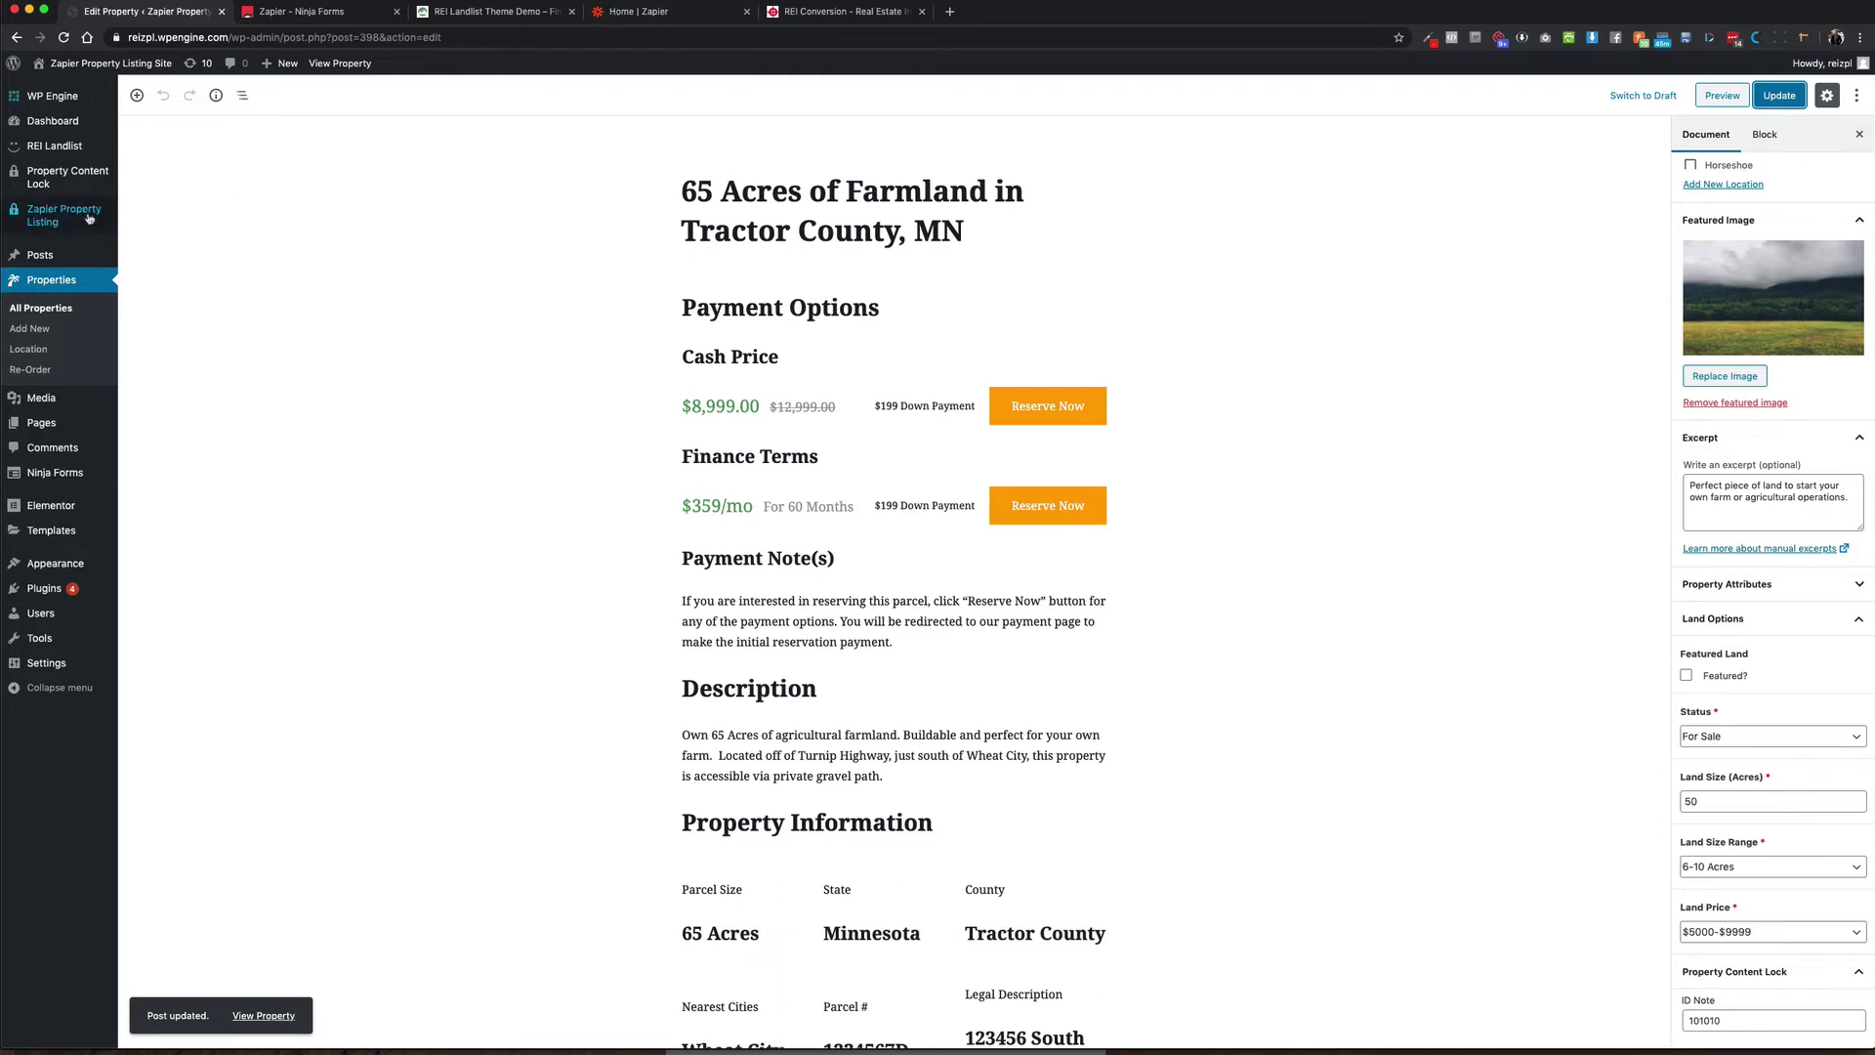
# Step: Review Property Content Lock's Lock Properties Only and Lock Entire Site options, and check the opt-in popup on the 65 Acres property page
pyautogui.click(80, 182)
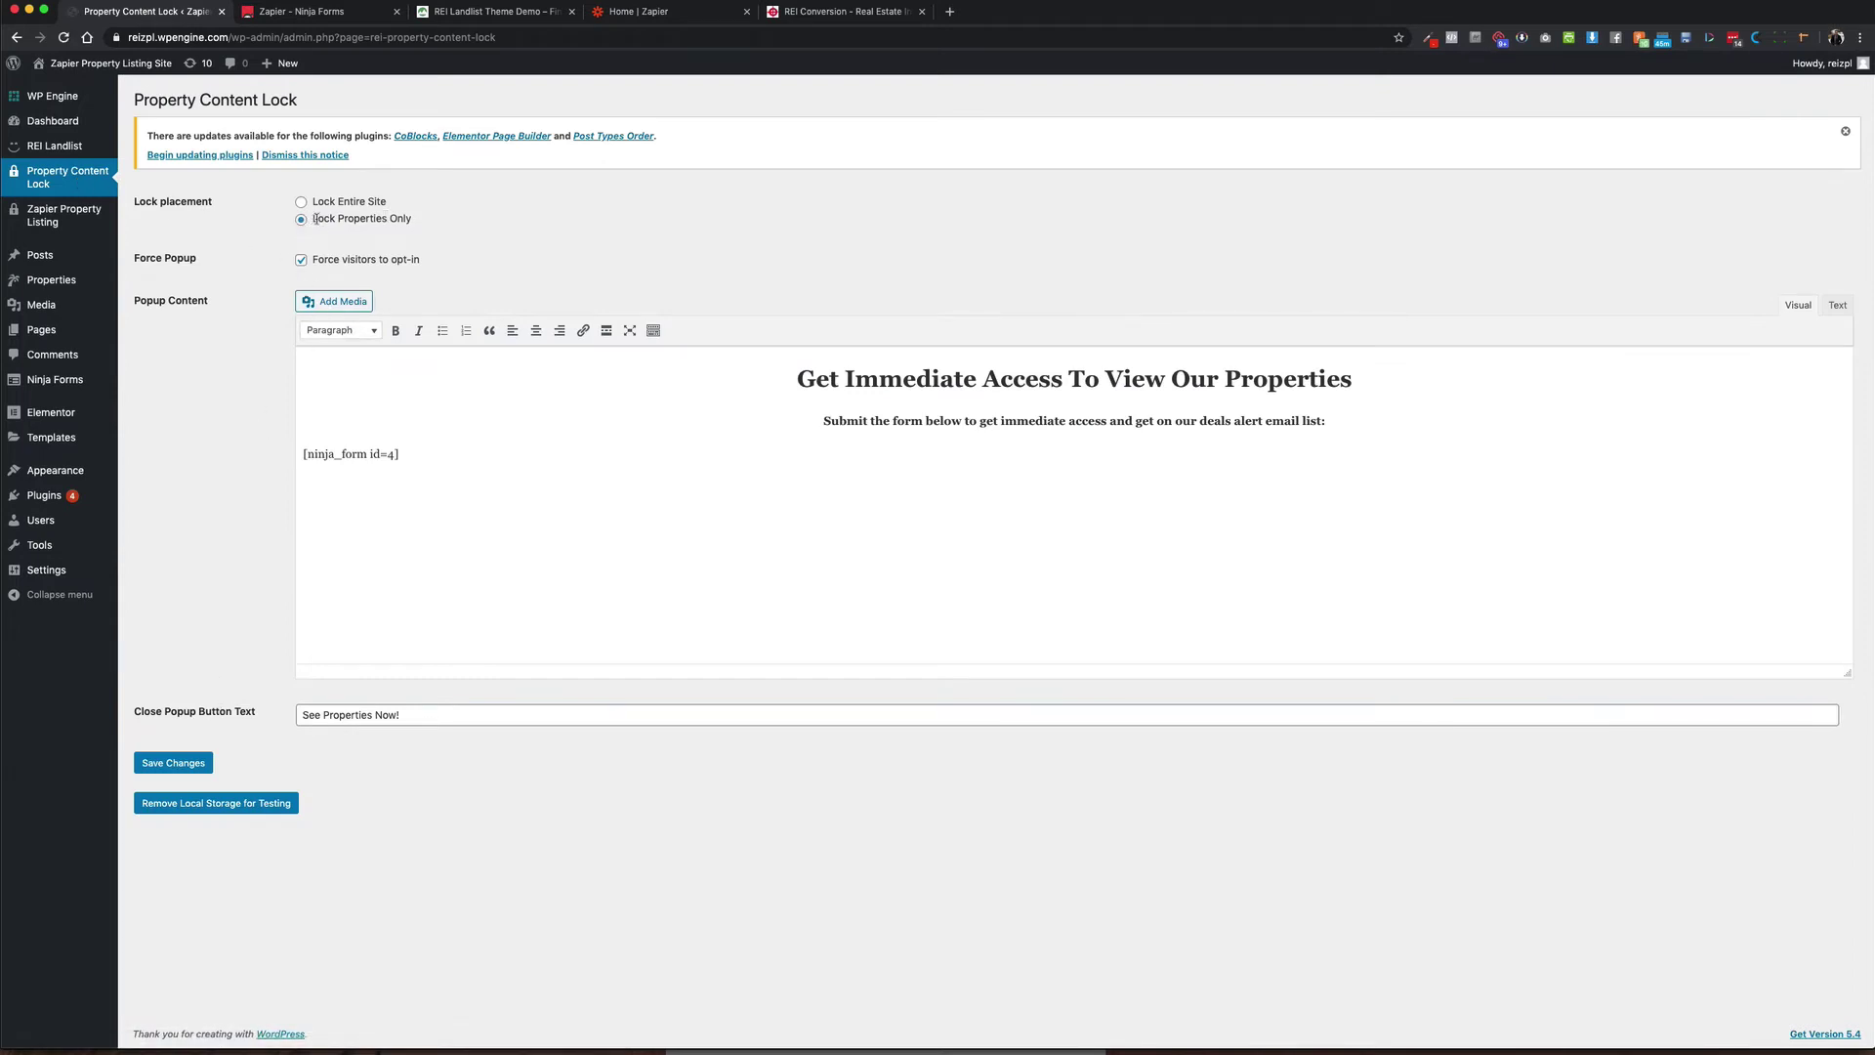
pyautogui.moveTo(314, 218); pyautogui.dragTo(487, 220)
pyautogui.click(575, 219)
pyautogui.click(314, 219)
pyautogui.moveTo(313, 203); pyautogui.dragTo(387, 205)
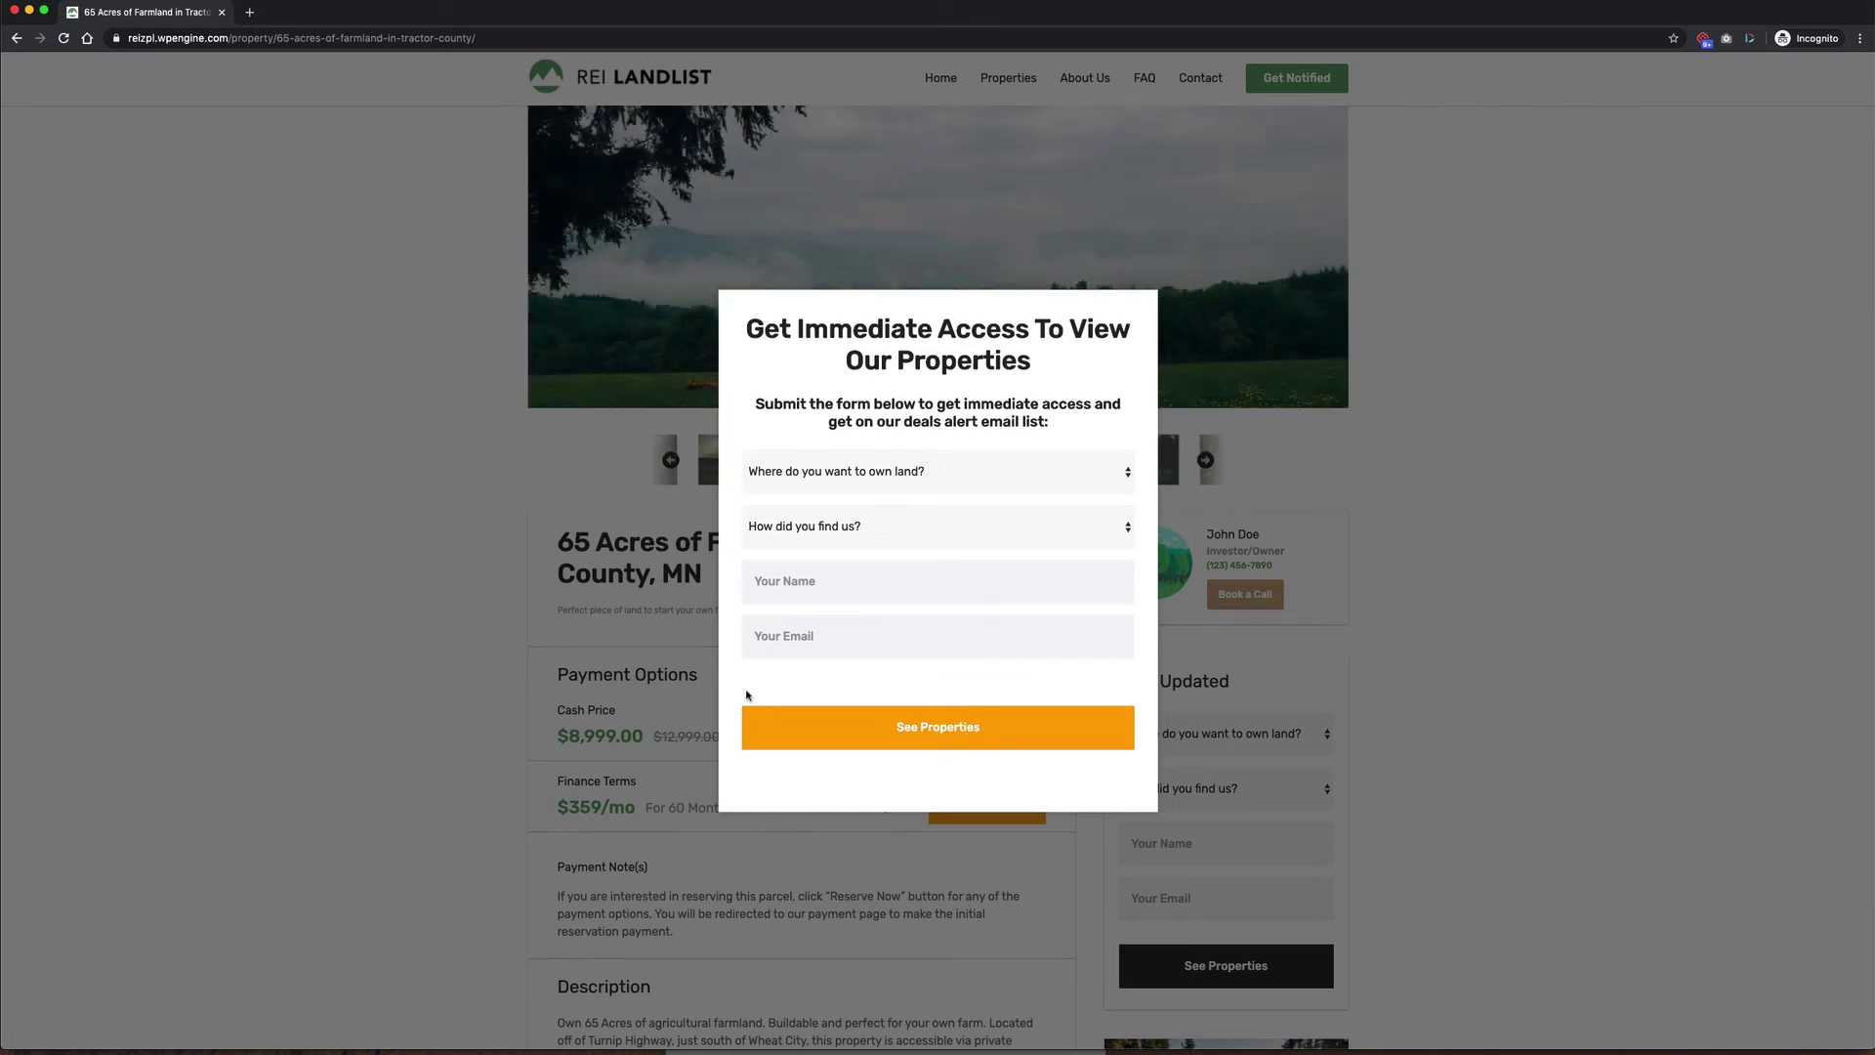
pyautogui.press('super+grave')
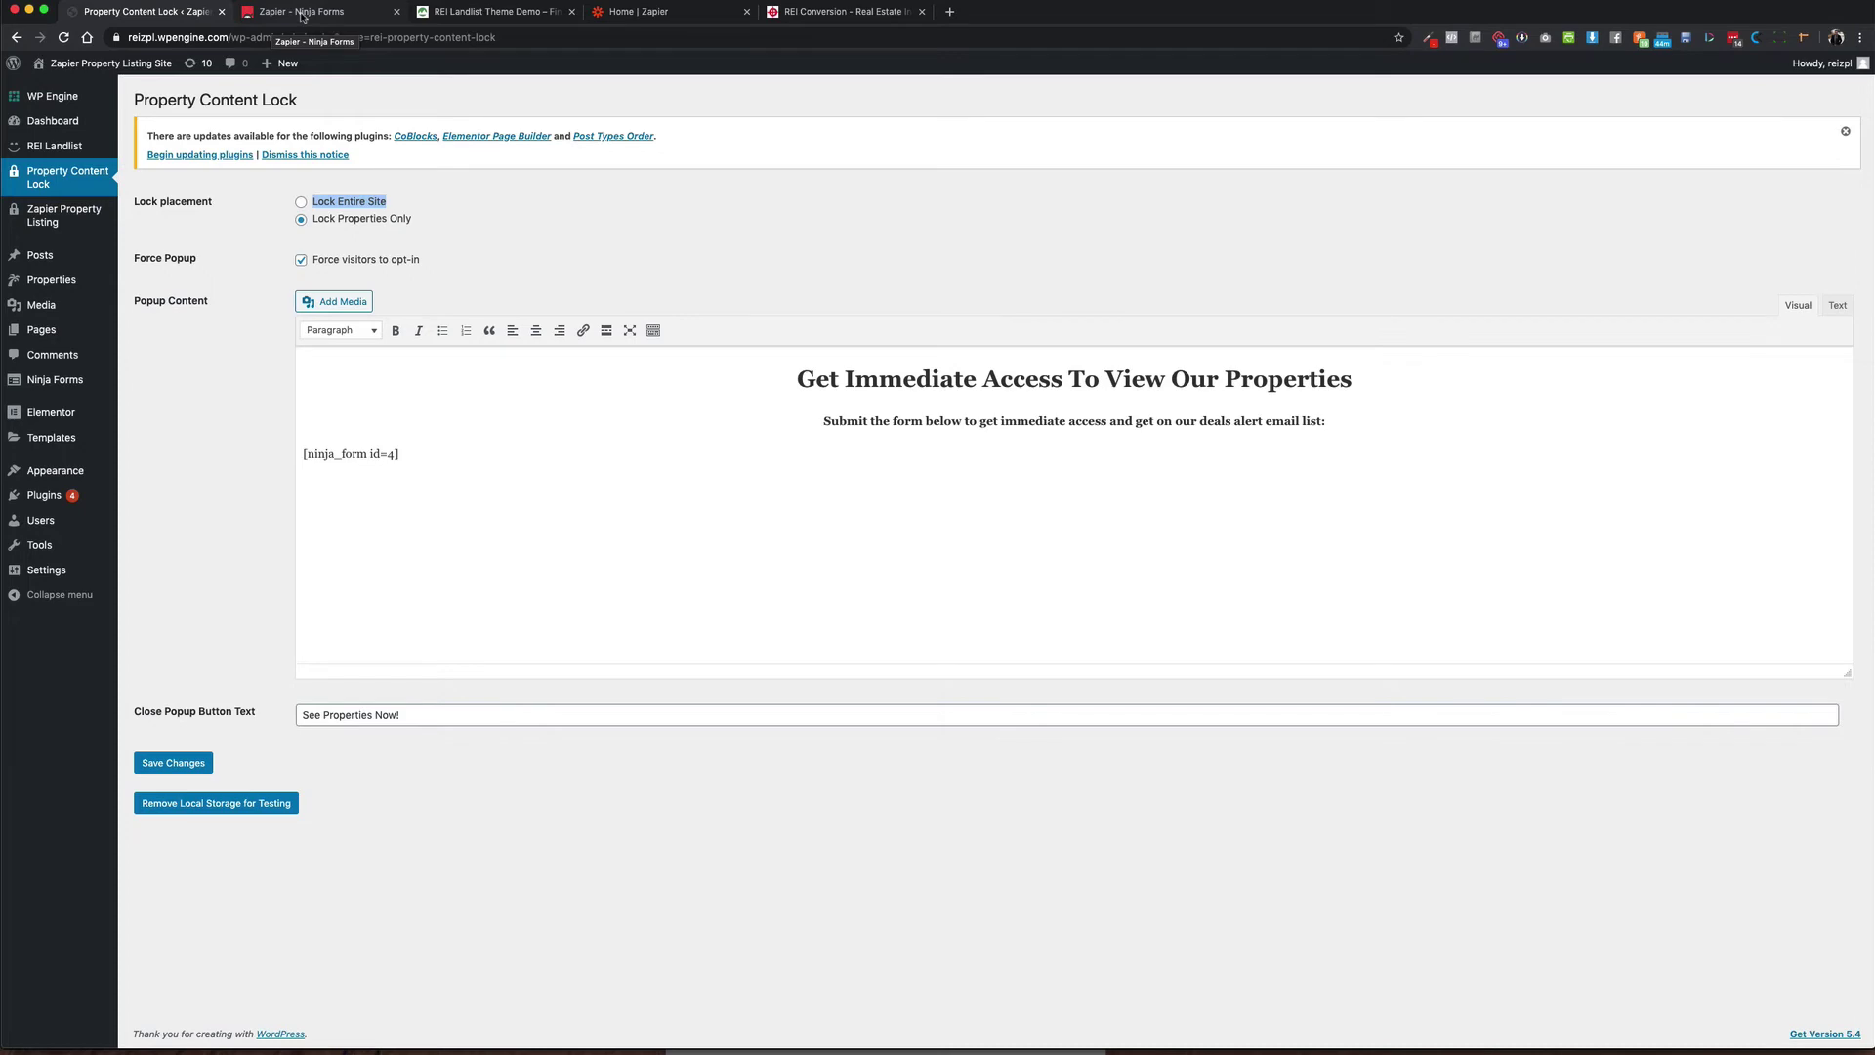
# Step: Switch to Zapier and open the Ninja Forms to ActiveCampaign zap in the Property Content Lock Test folder
pyautogui.click(676, 13)
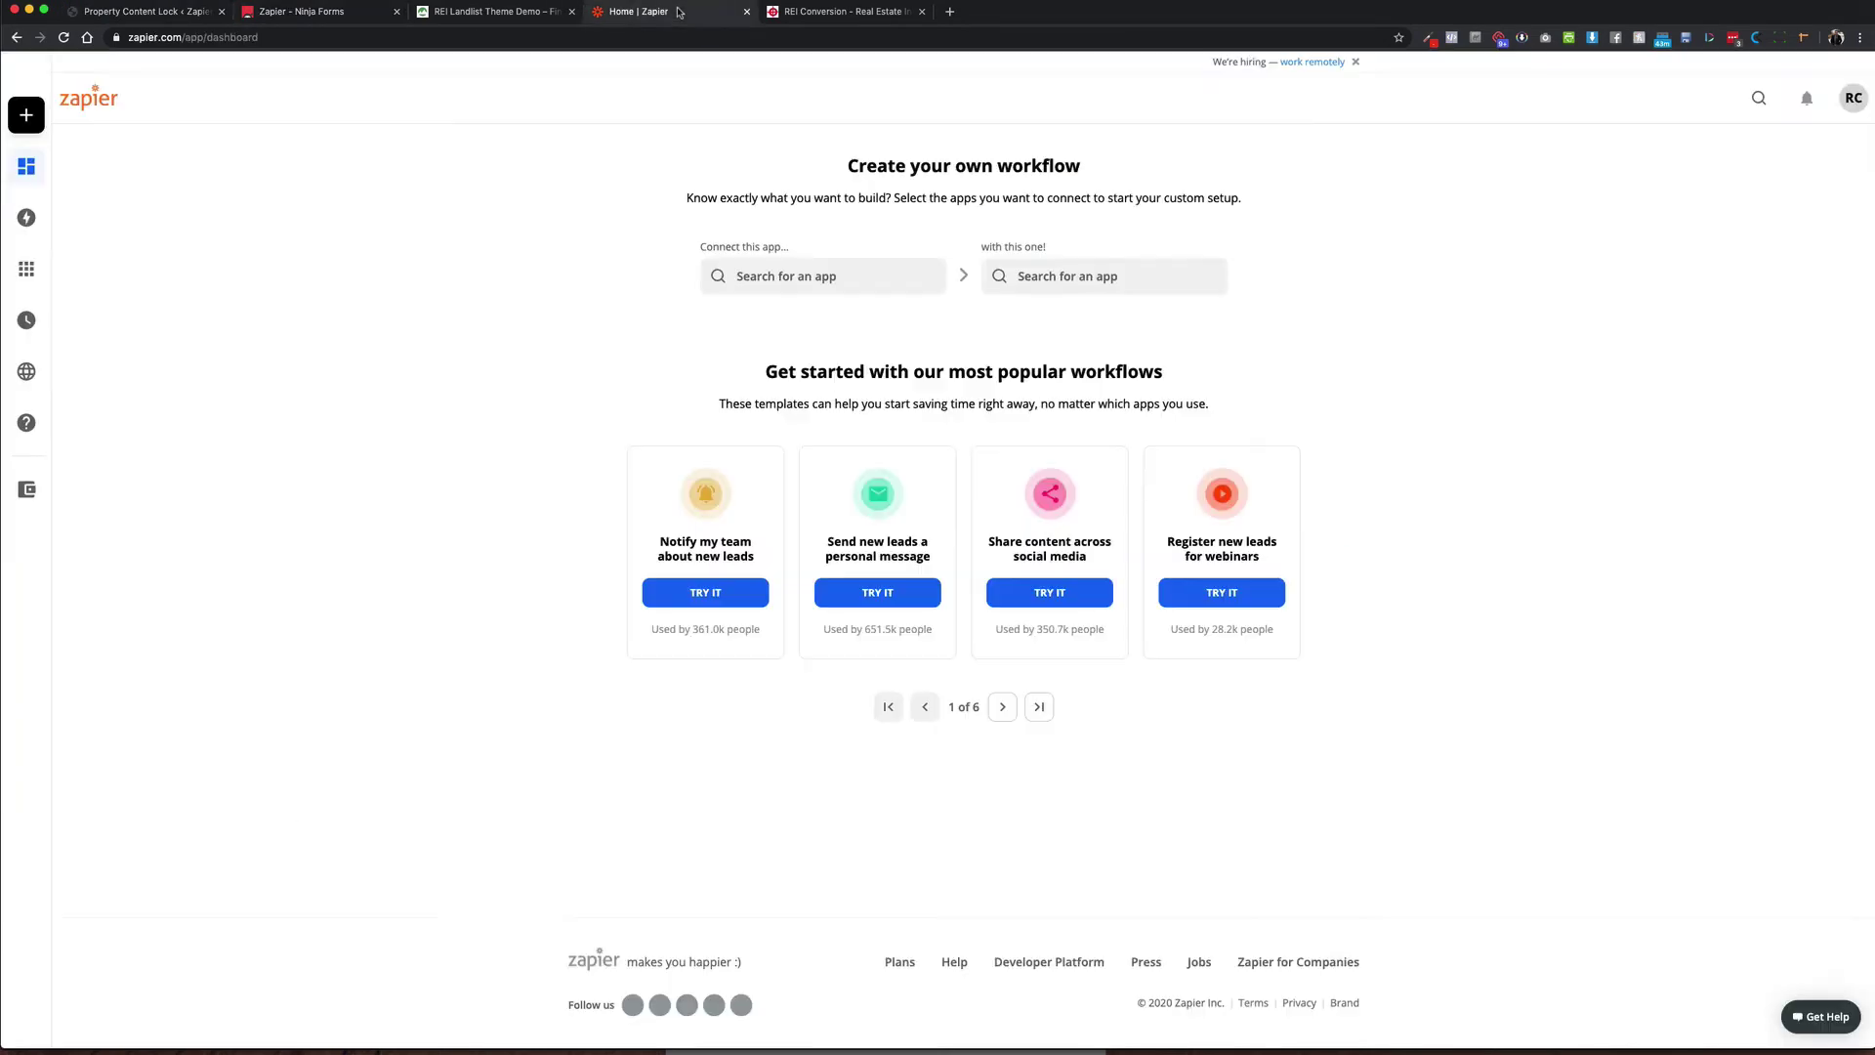
pyautogui.click(42, 224)
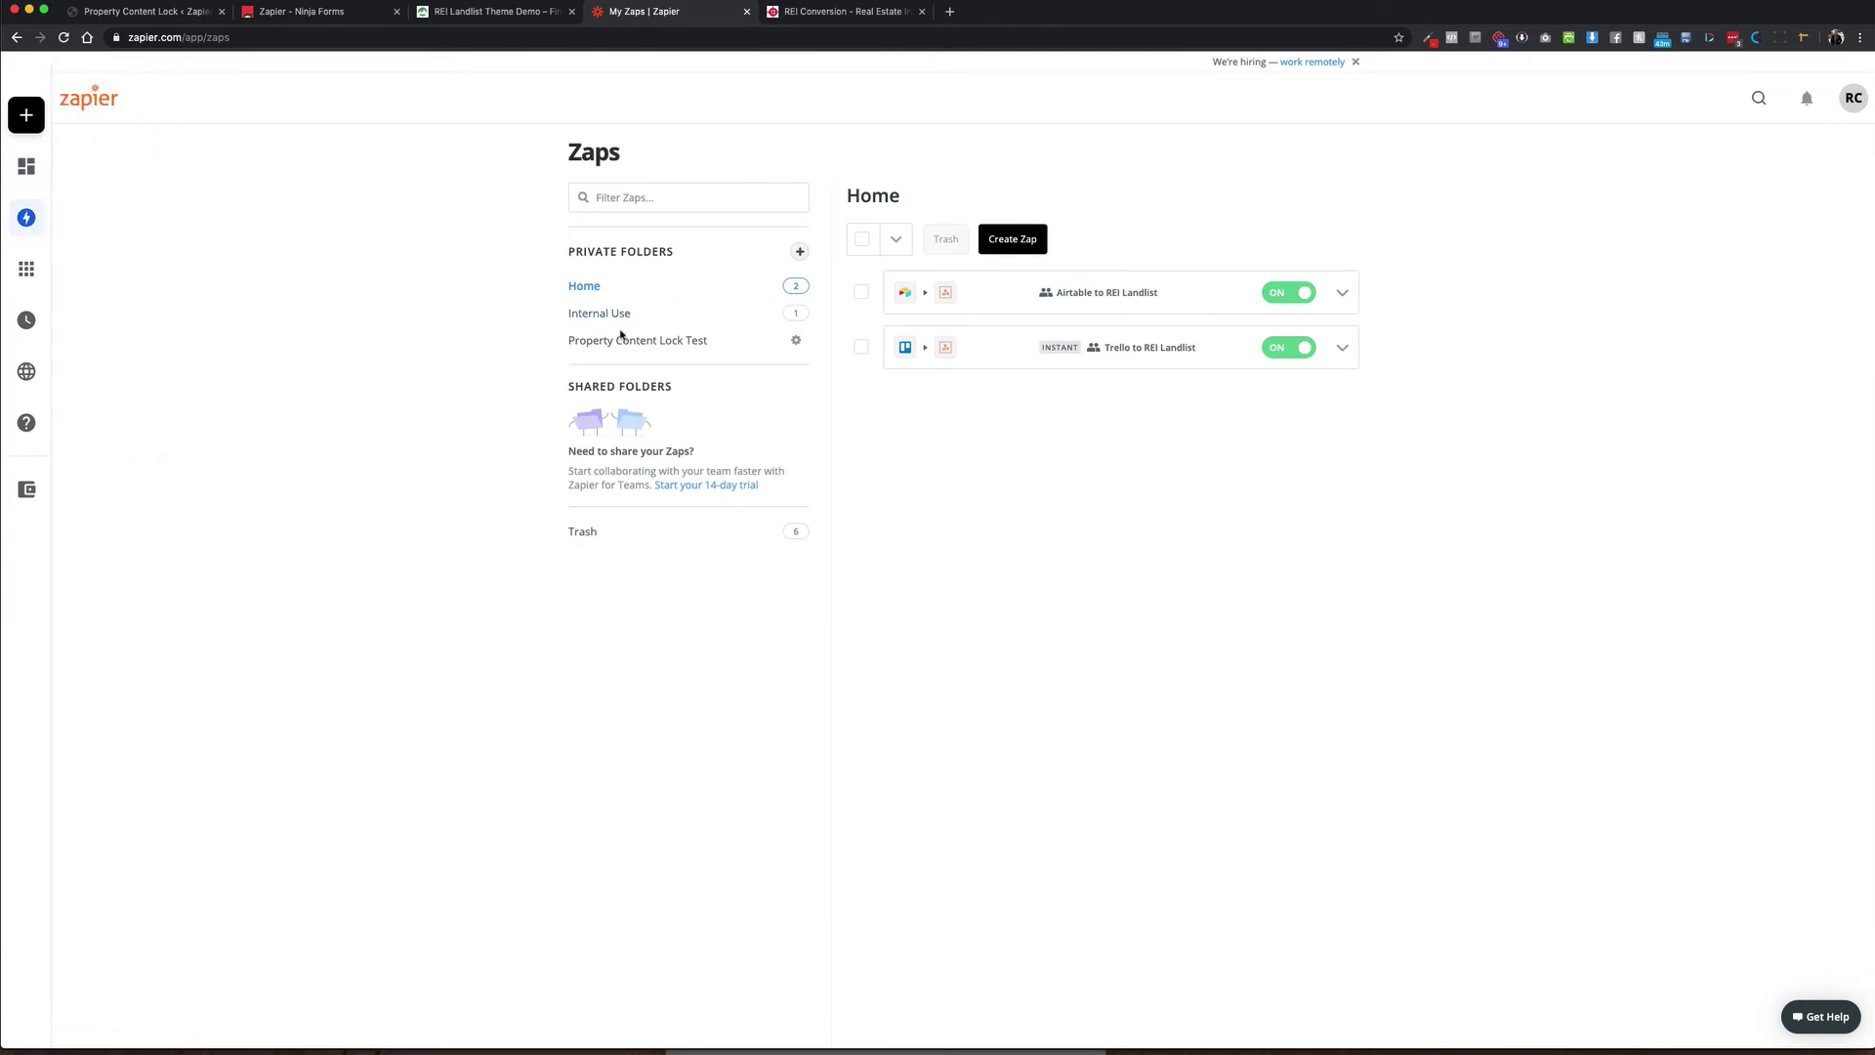
pyautogui.click(623, 340)
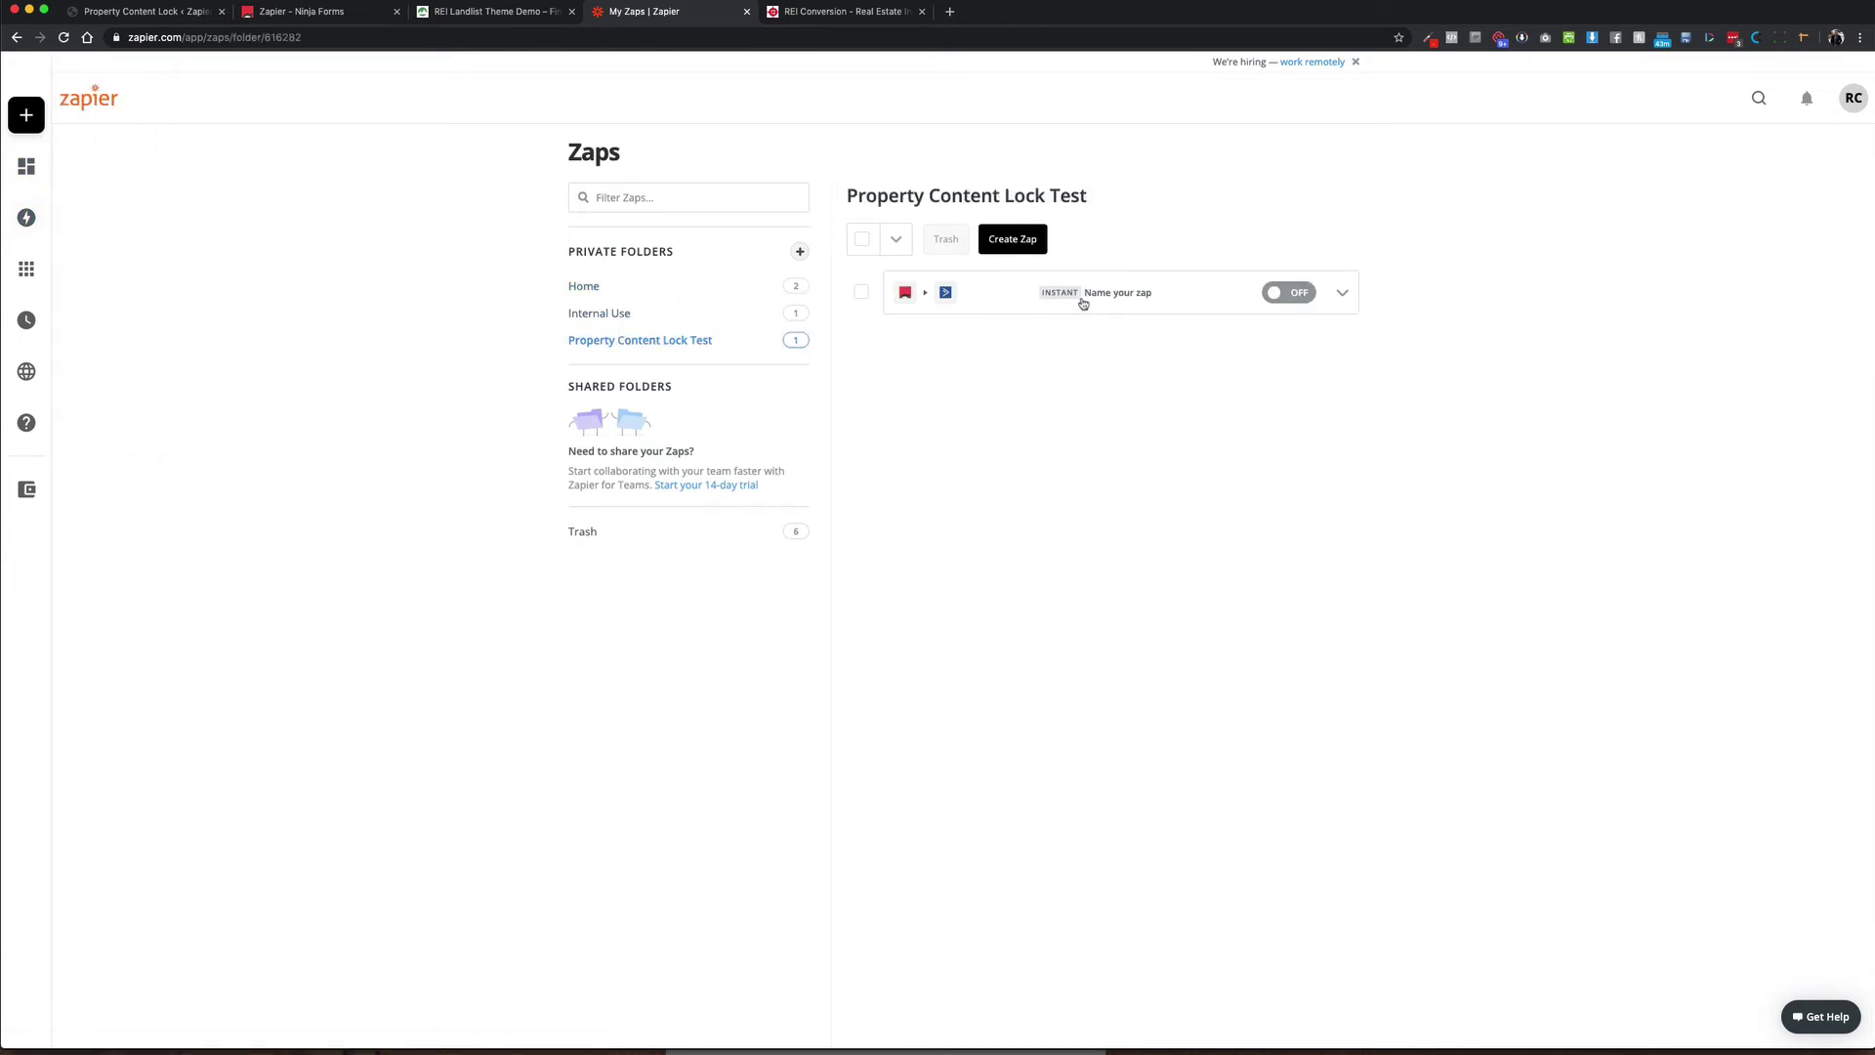
pyautogui.click(1114, 298)
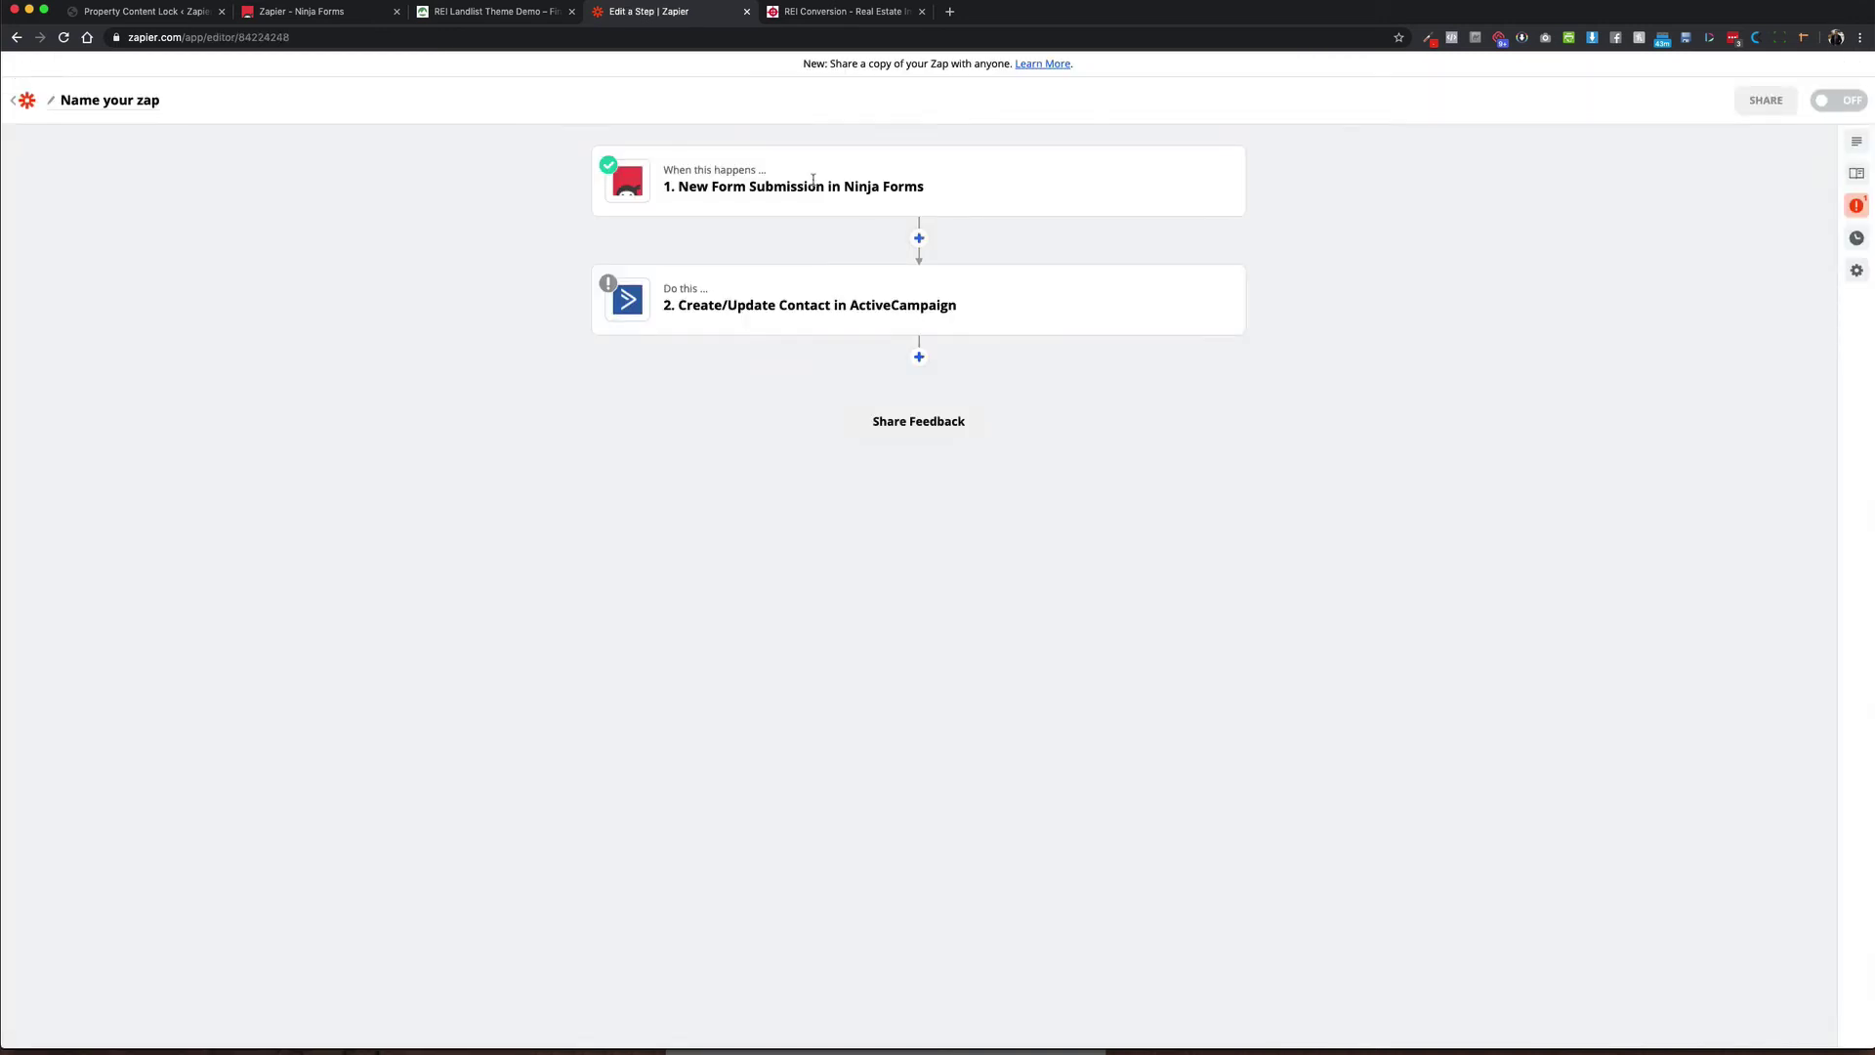
# Step: Examine the app and trigger event chosen for the zap's New Form Submission step
pyautogui.click(815, 177)
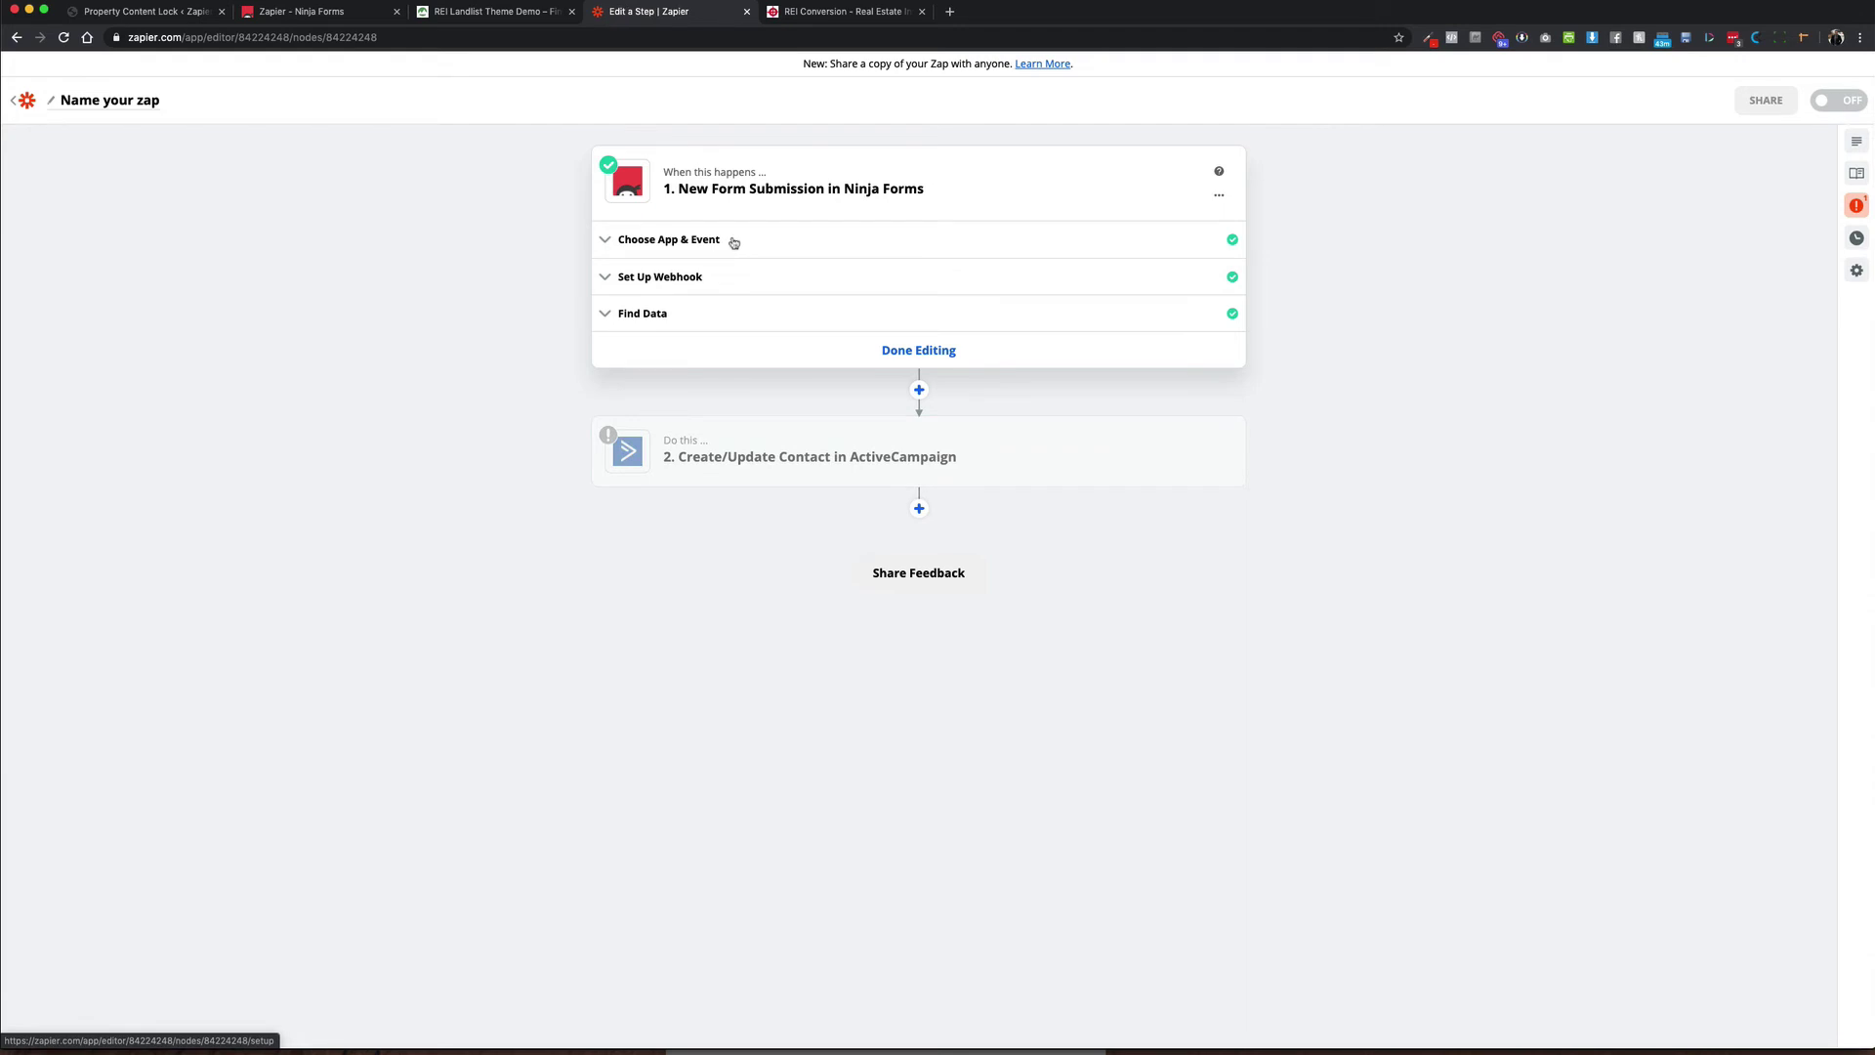
pyautogui.click(741, 243)
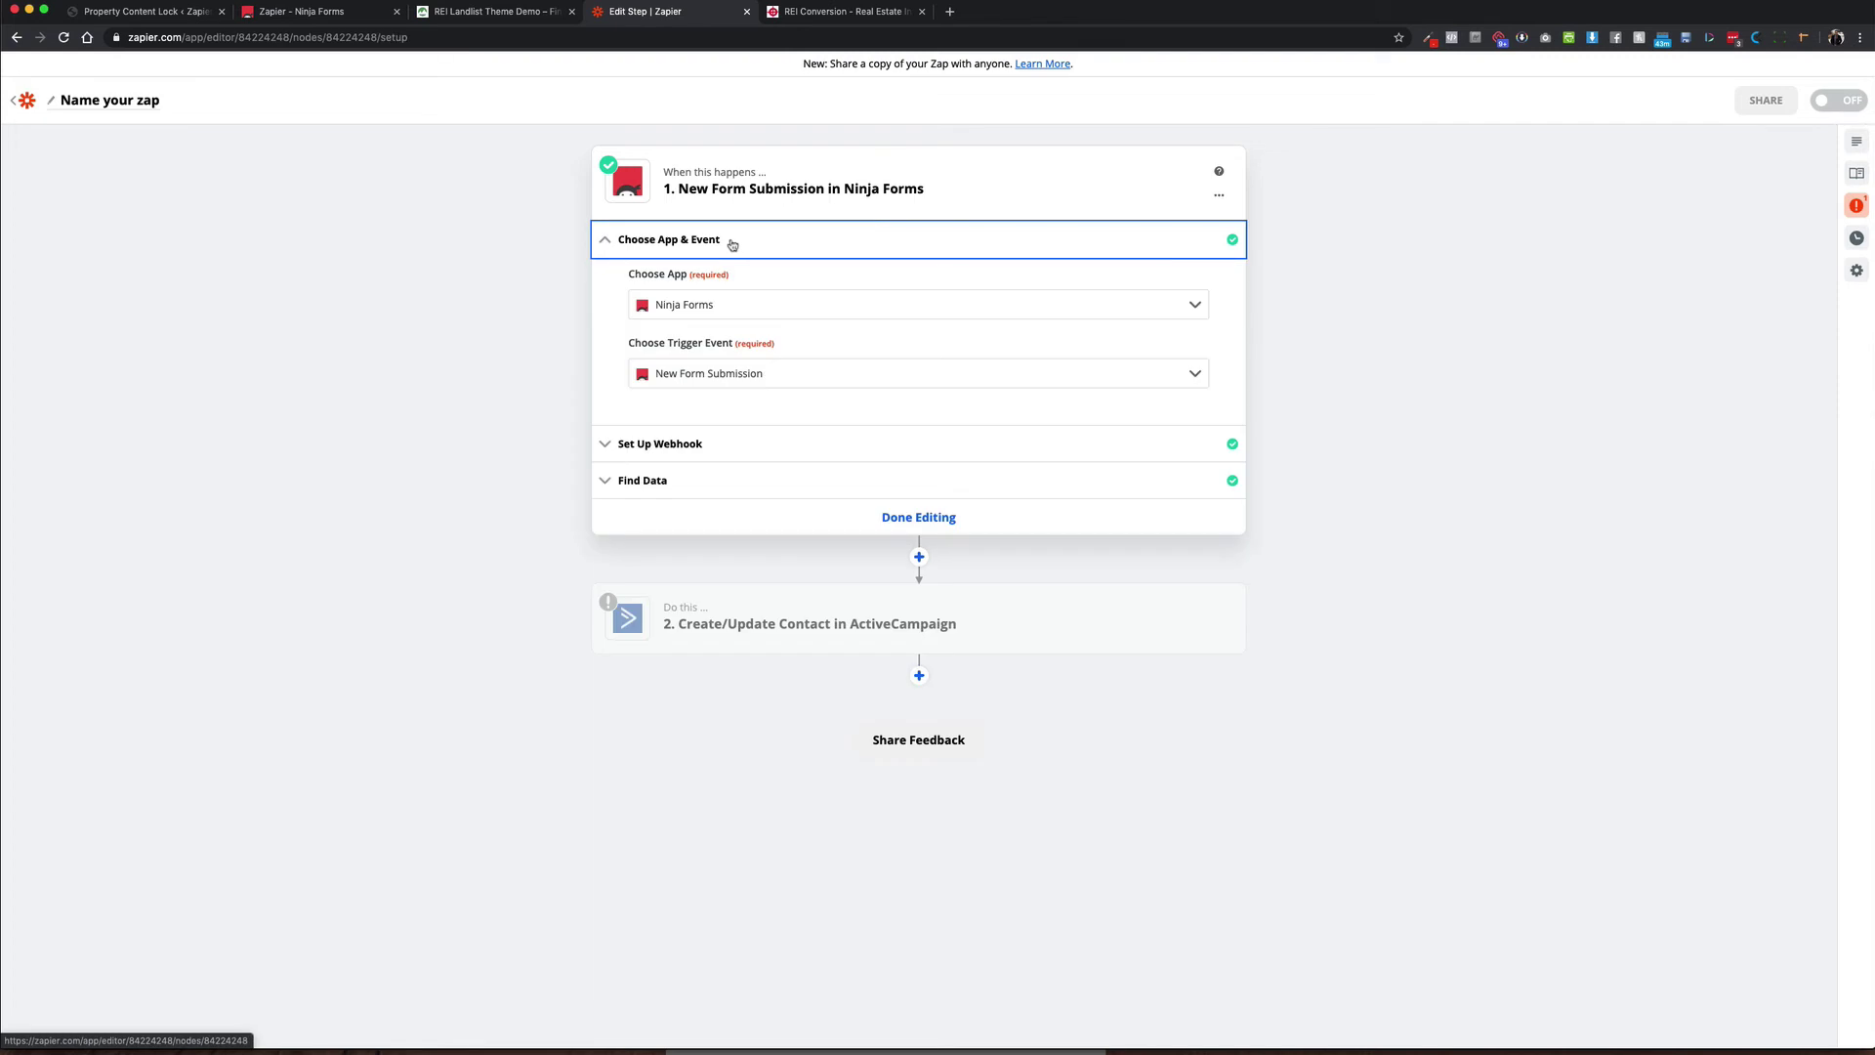
pyautogui.click(713, 306)
pyautogui.click(545, 356)
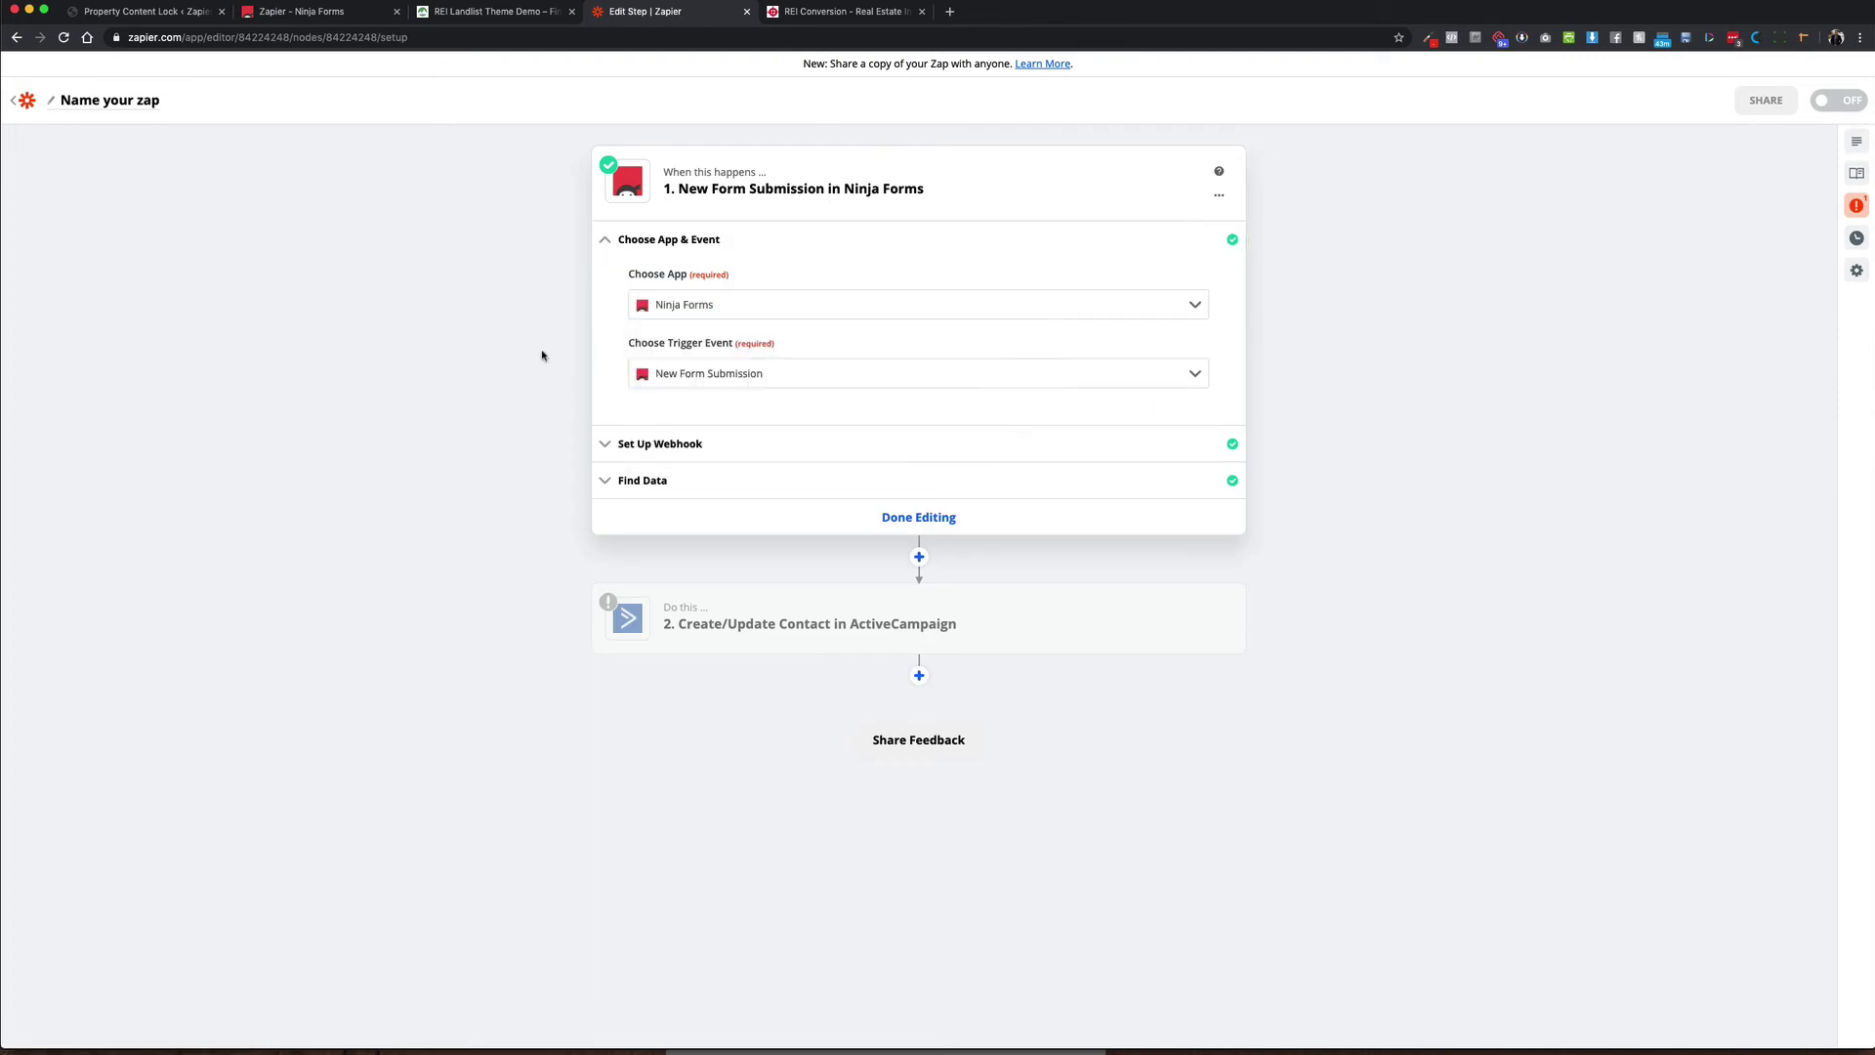
# Step: Examine the trigger's webhook URL for Ninja Forms and read its full setup instructions, including the Emails & Actions step
pyautogui.click(694, 447)
pyautogui.click(703, 340)
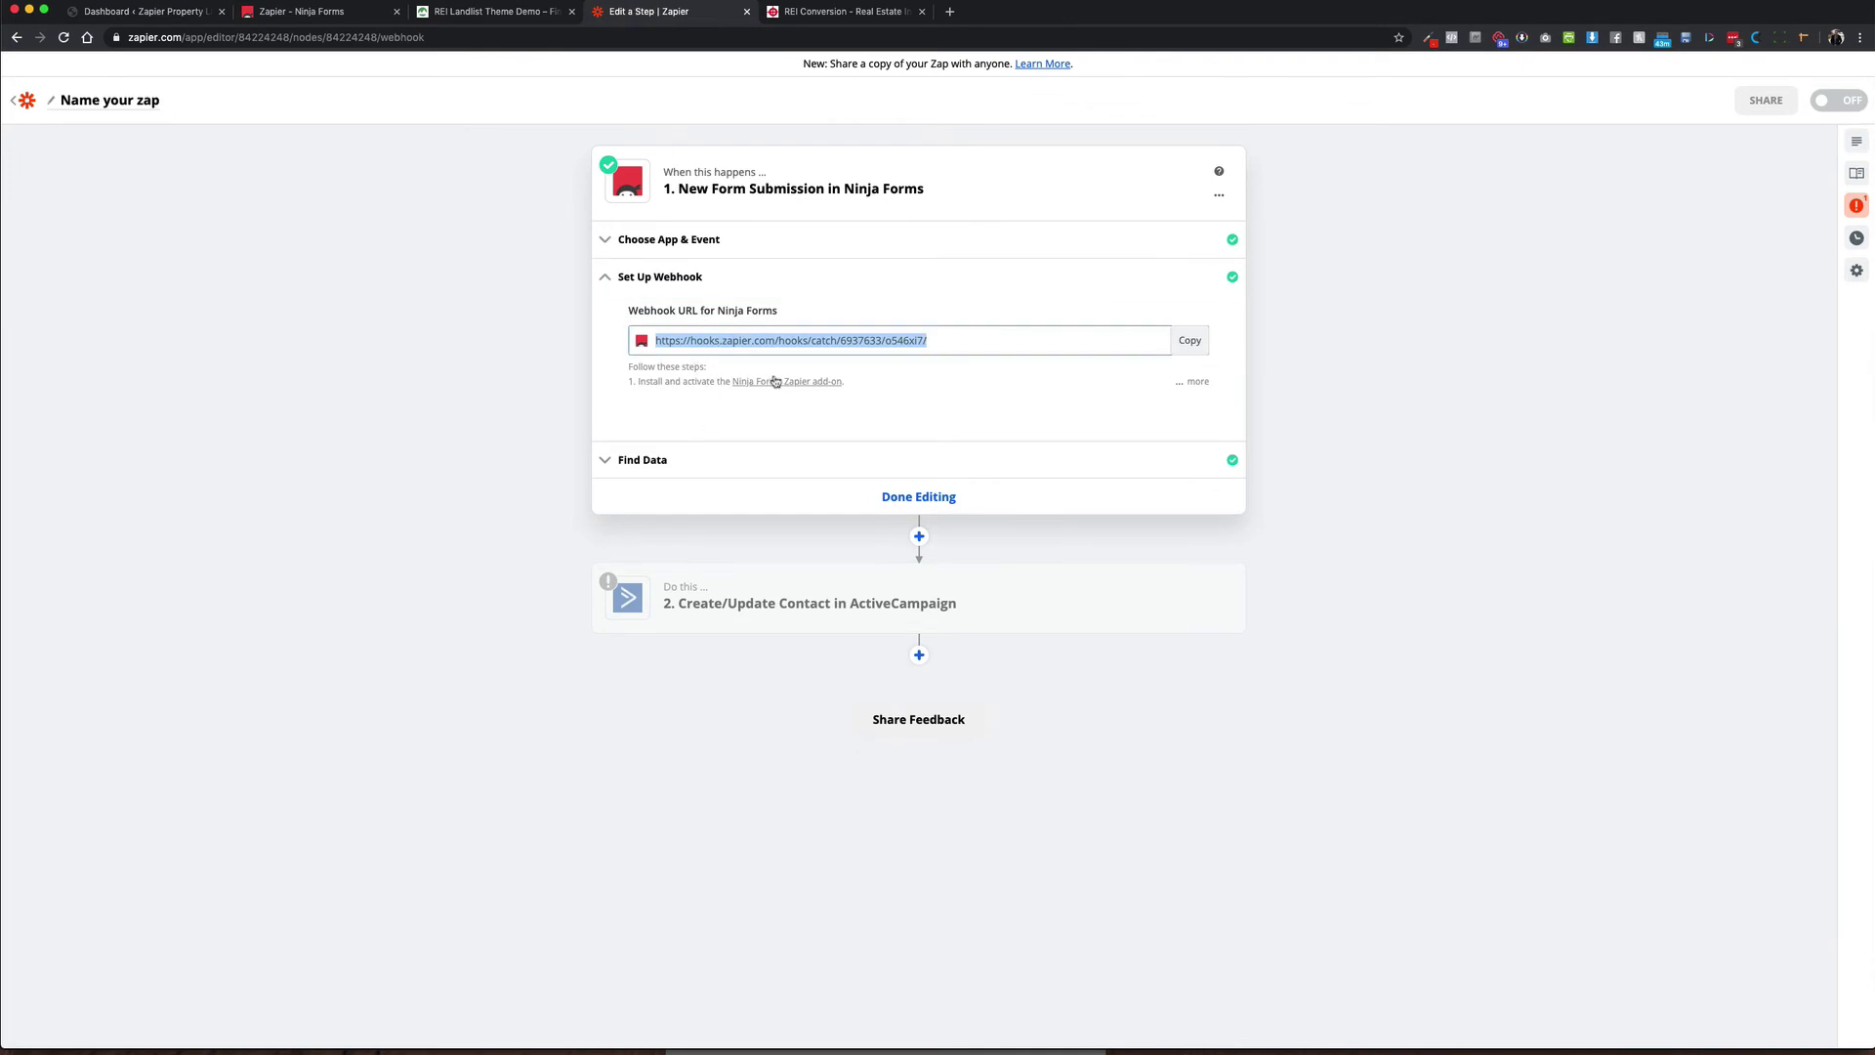
pyautogui.click(1198, 381)
pyautogui.moveTo(672, 397); pyautogui.dragTo(828, 402)
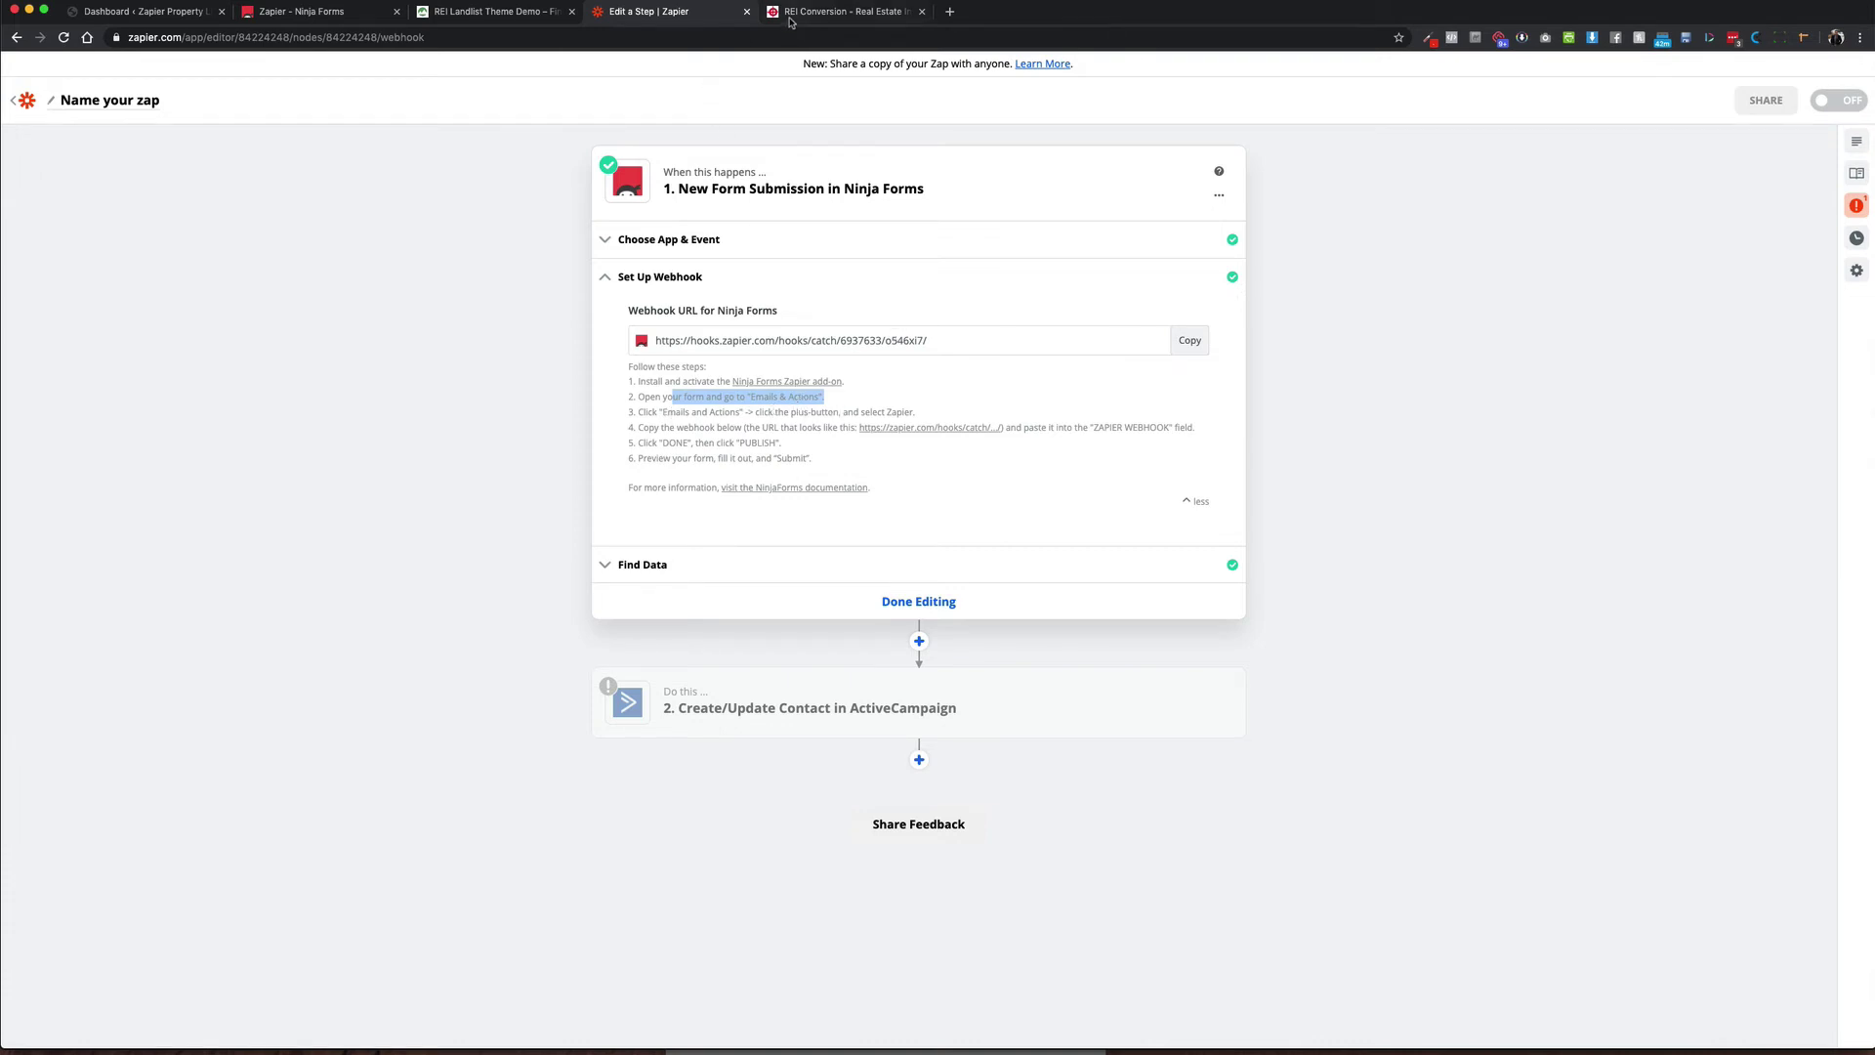
# Step: Switch to the WordPress dashboard and open the Emails & Actions of the Stay Updated form with shortcode ID 4 in Ninja Forms
pyautogui.click(168, 20)
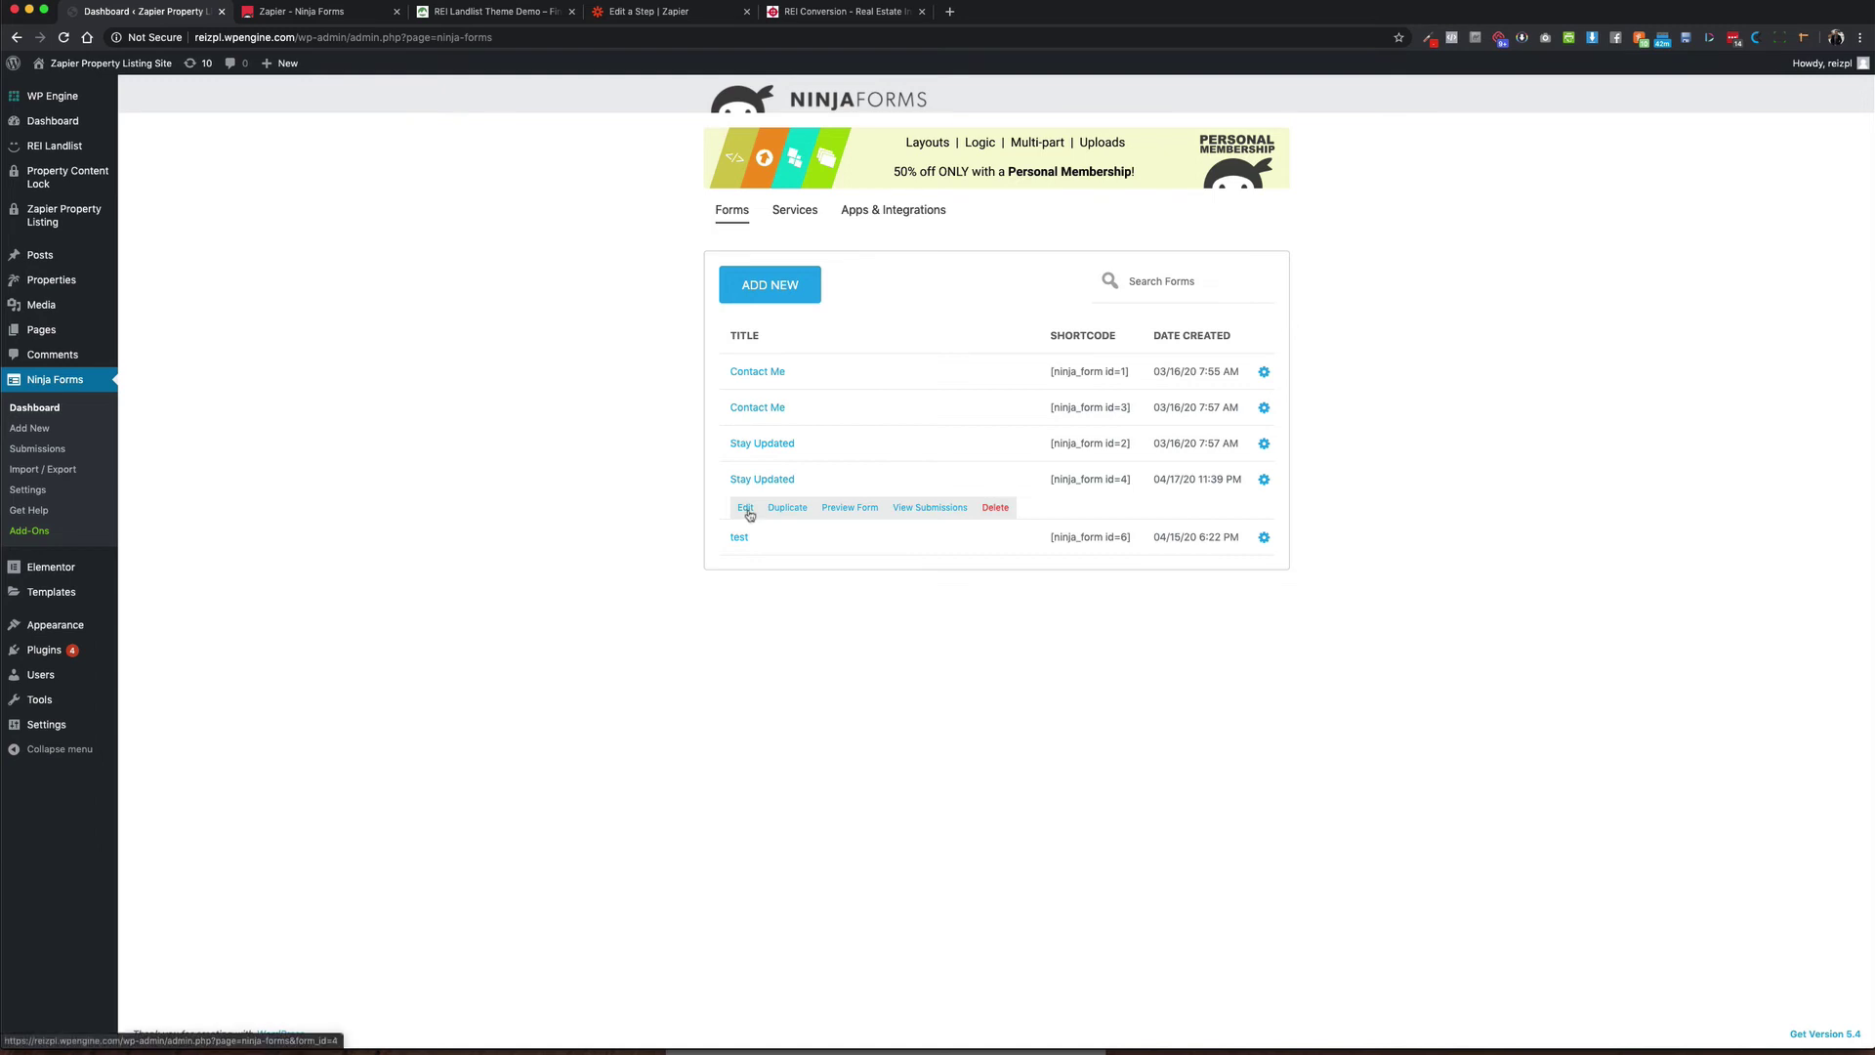
pyautogui.click(747, 510)
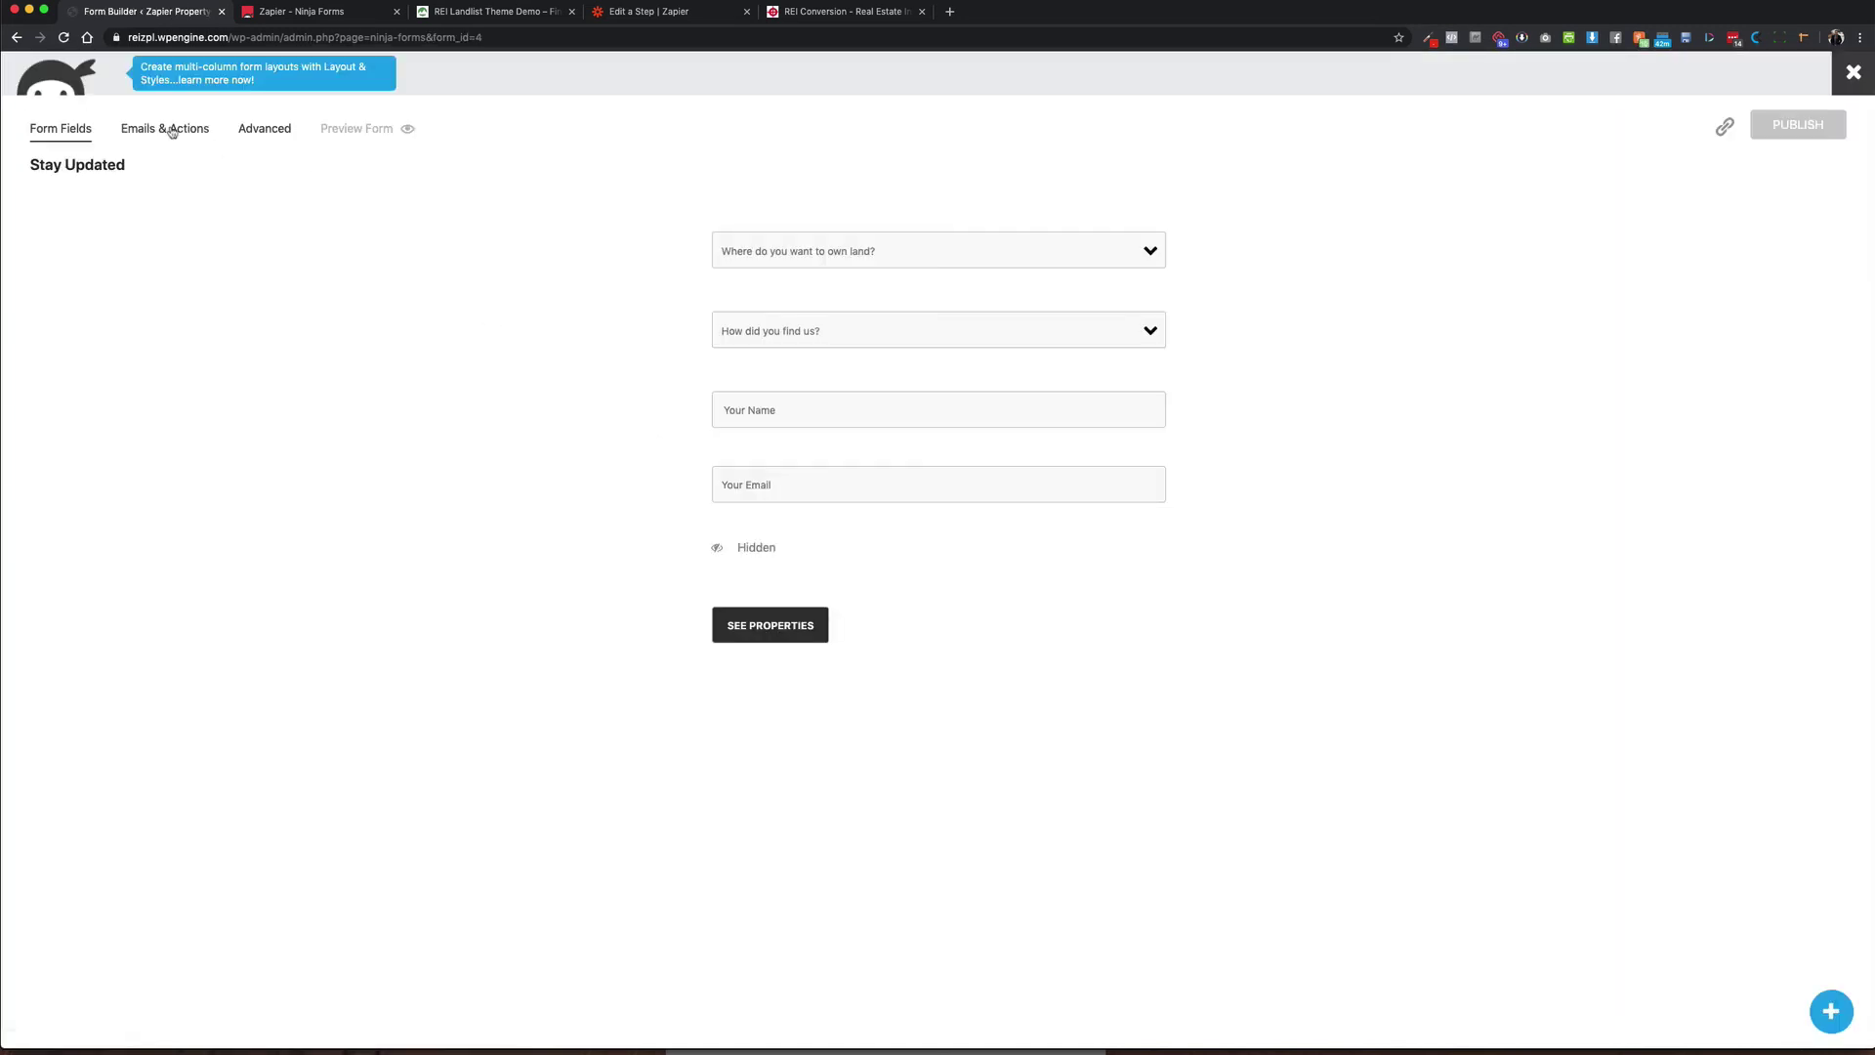
pyautogui.click(172, 131)
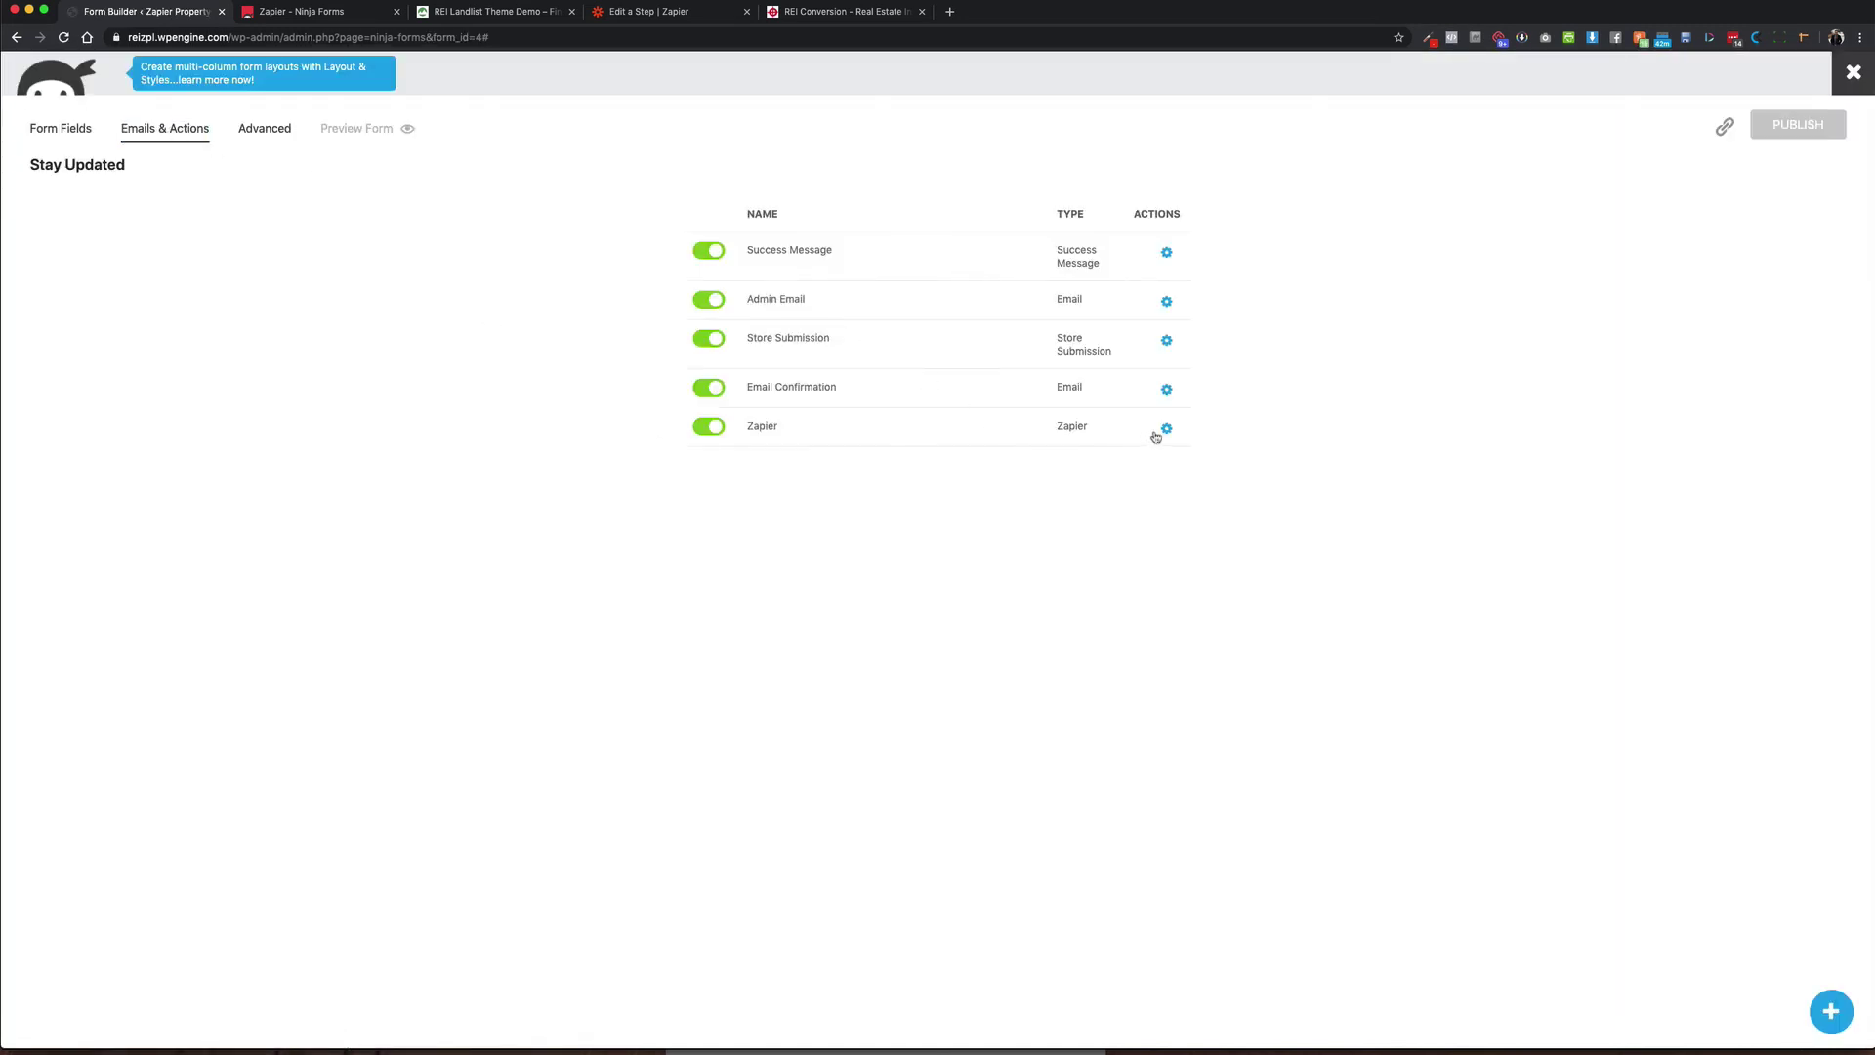
# Step: Look through the actions that can be added to the form, and open the existing Zapier action to check its webhook URL
pyautogui.click(1832, 1012)
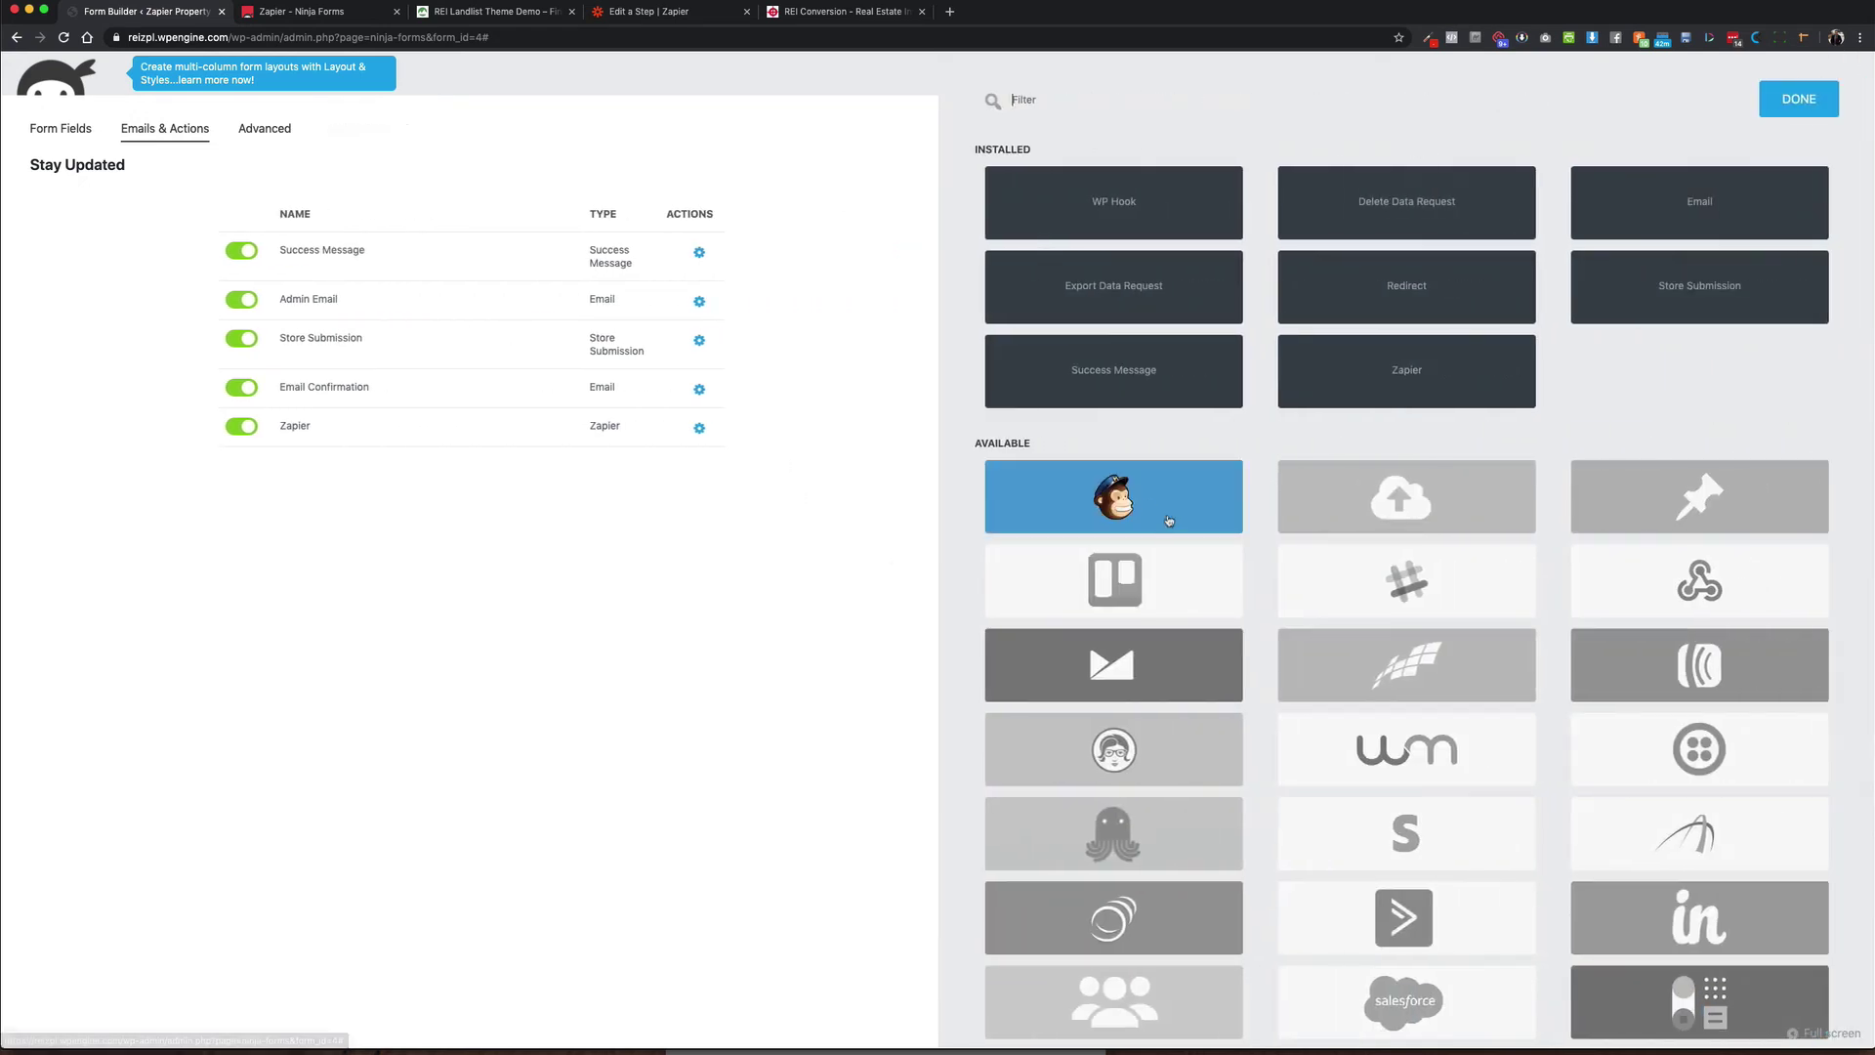
pyautogui.scroll(-3, 1540, 612)
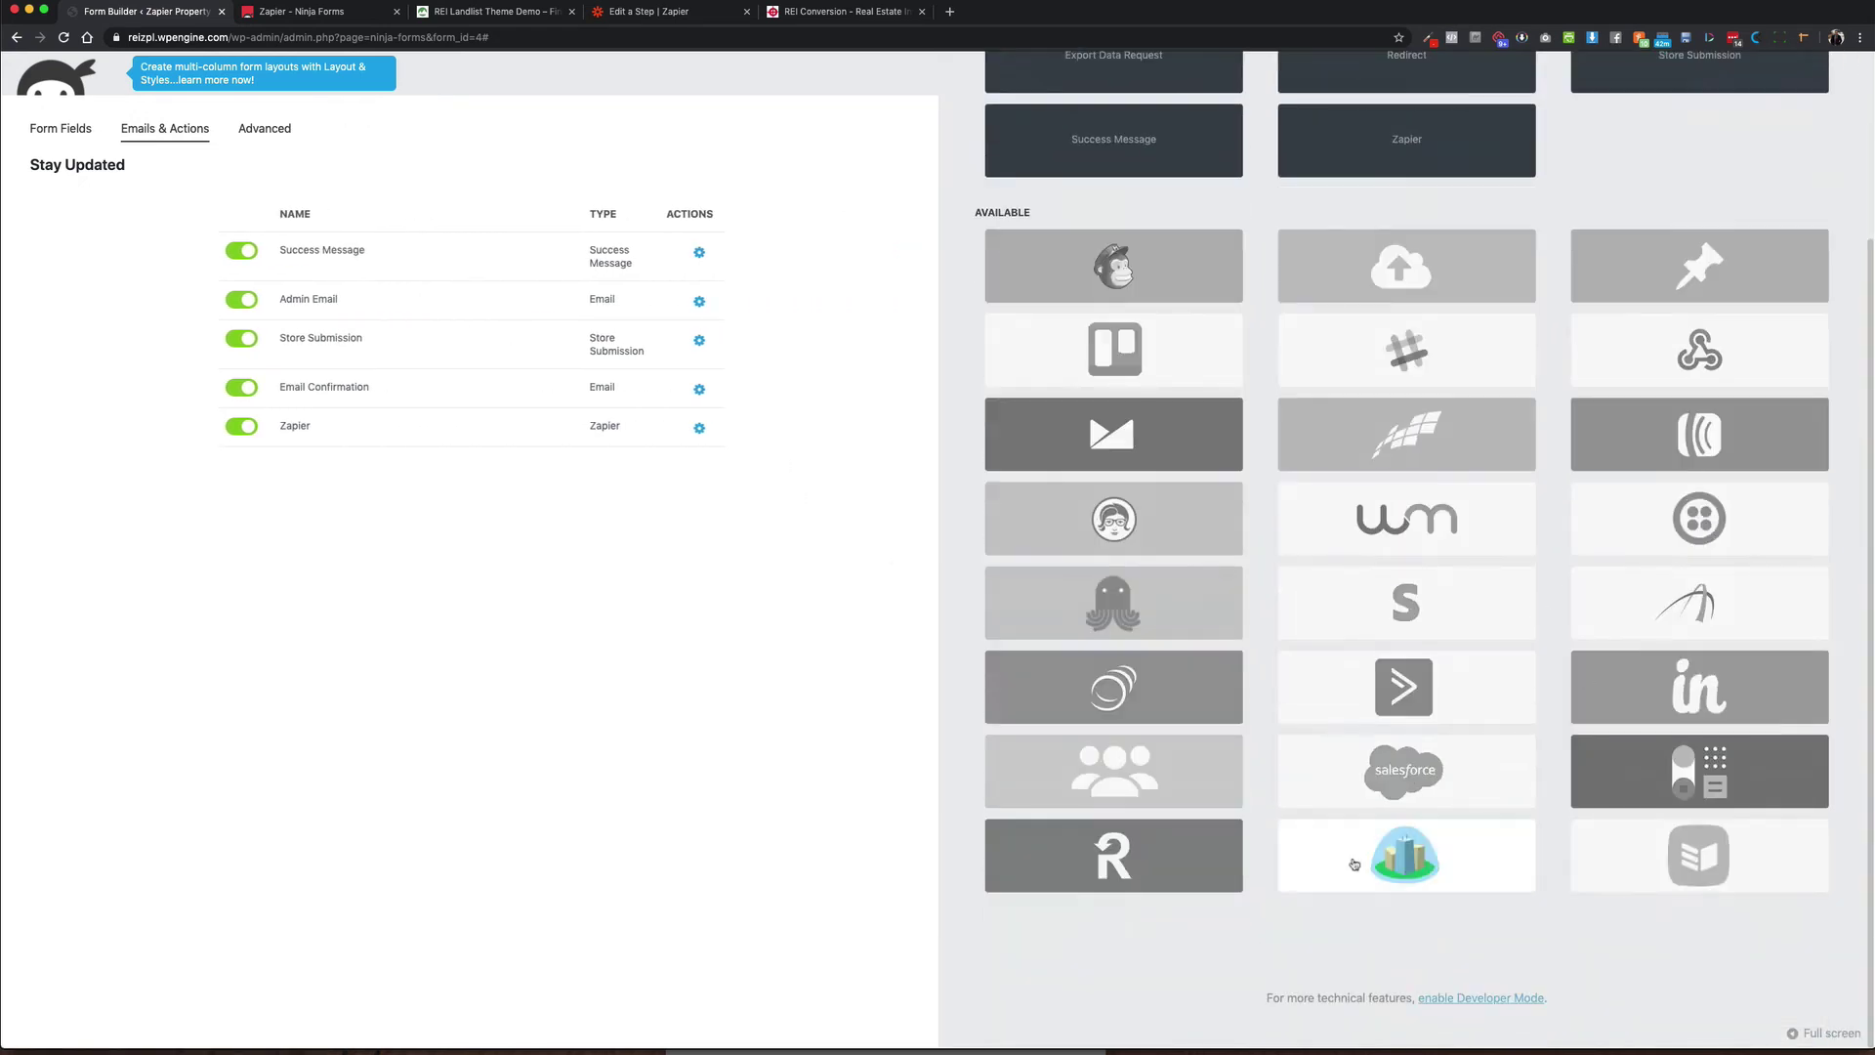
pyautogui.scroll(3, 1352, 865)
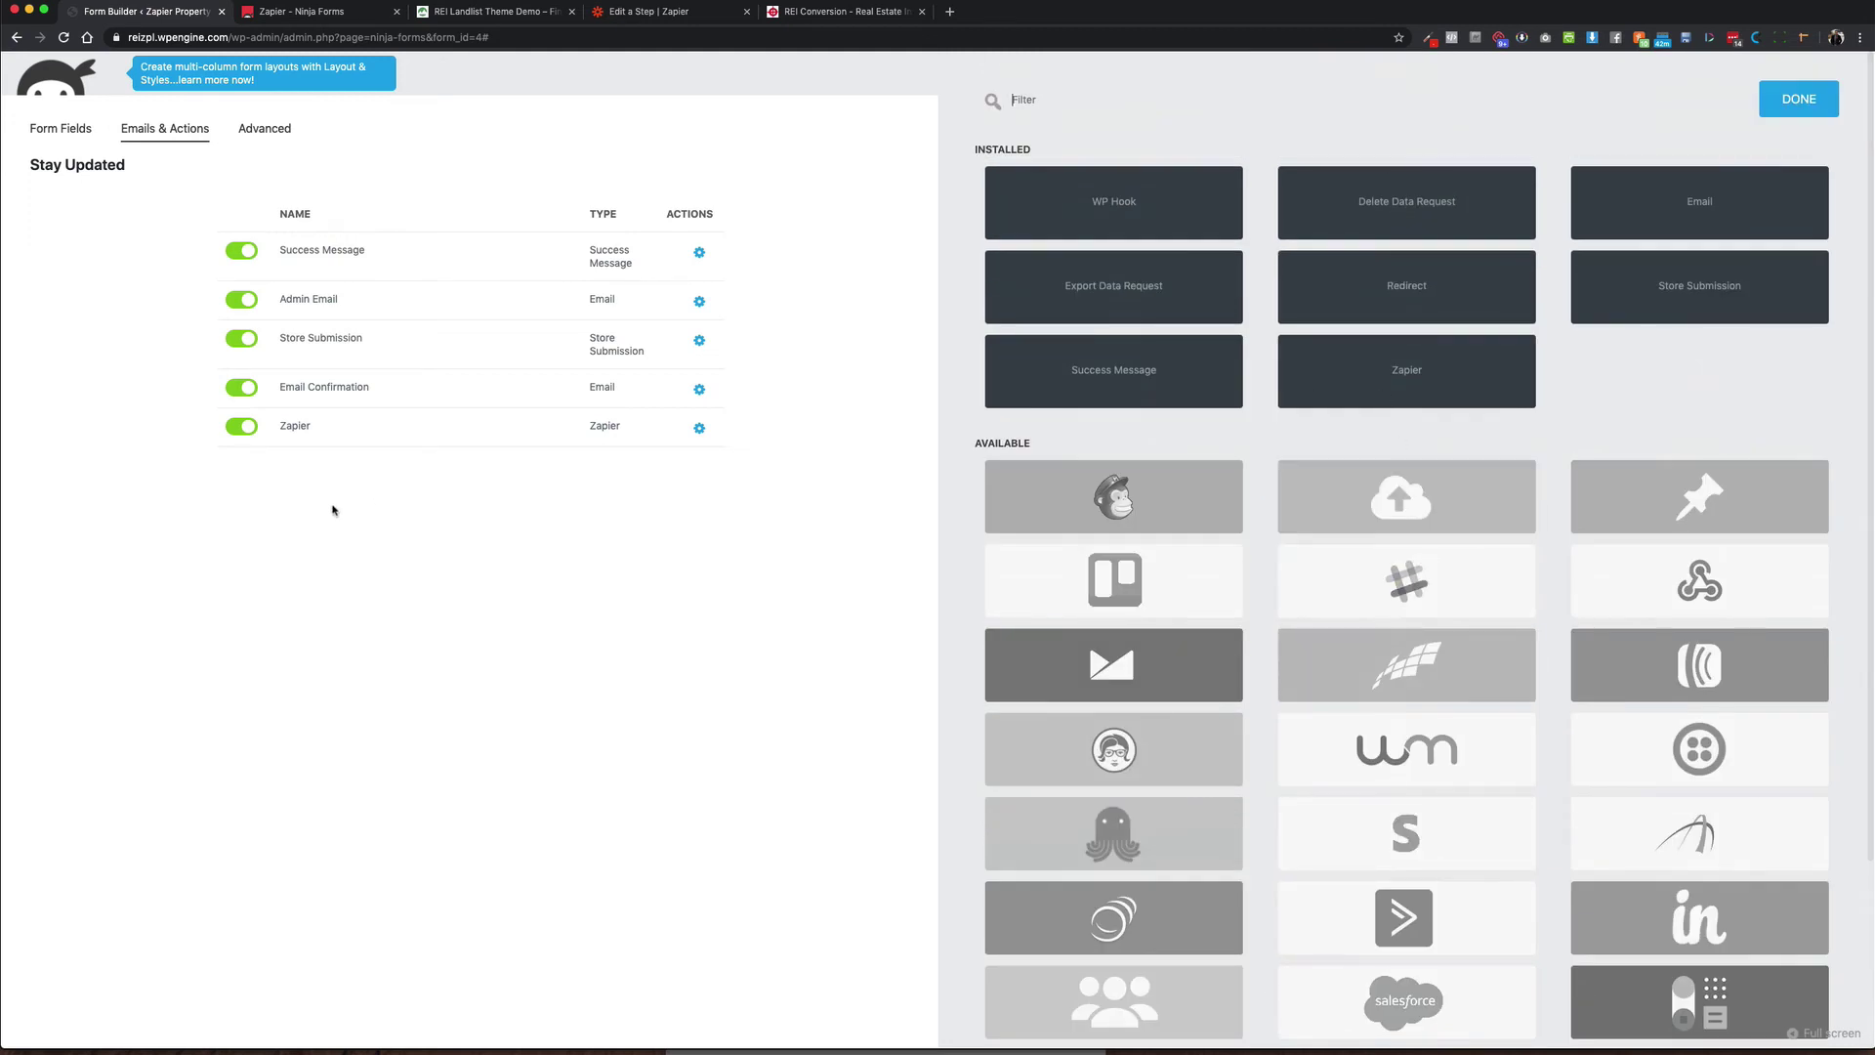
pyautogui.click(605, 439)
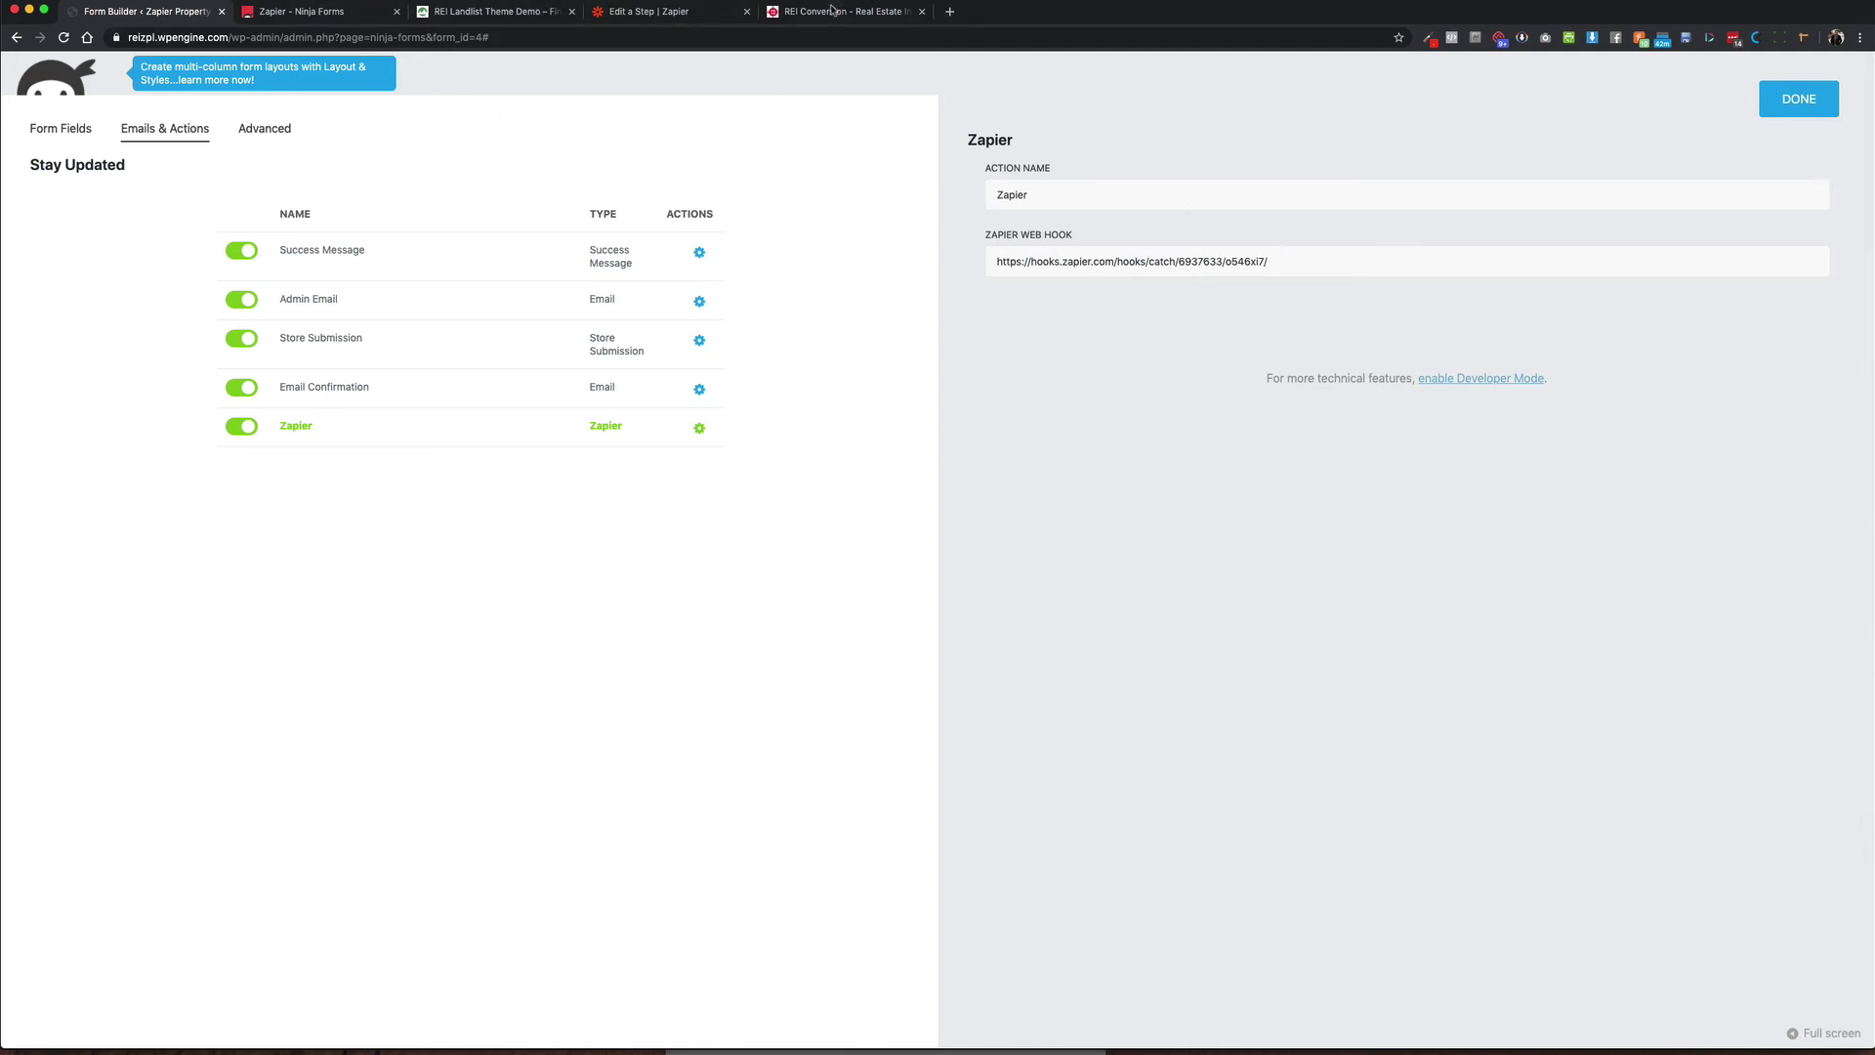
# Step: Return to the Zapier zap, examine the request under the trigger's Find Data, and compare it with the opt-in popup on the property page
pyautogui.click(611, 14)
pyautogui.moveTo(611, 13); pyautogui.dragTo(260, 13)
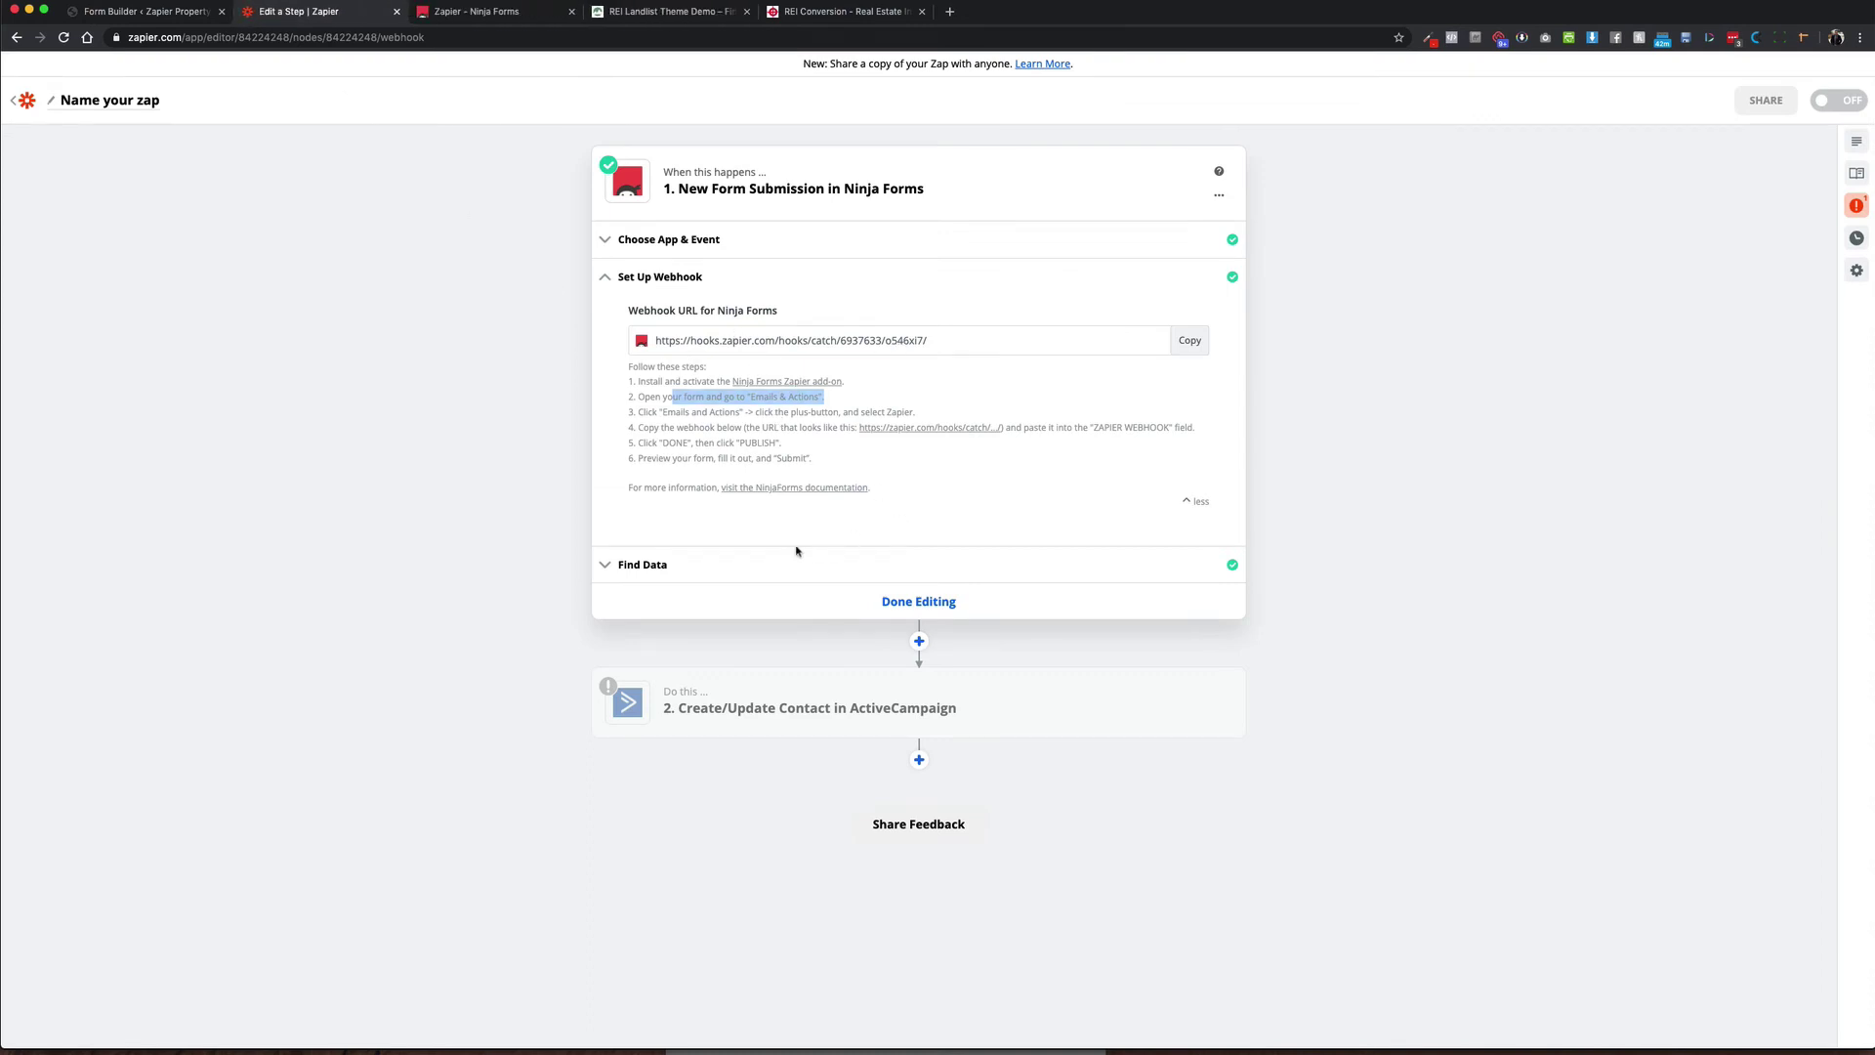
pyautogui.click(757, 561)
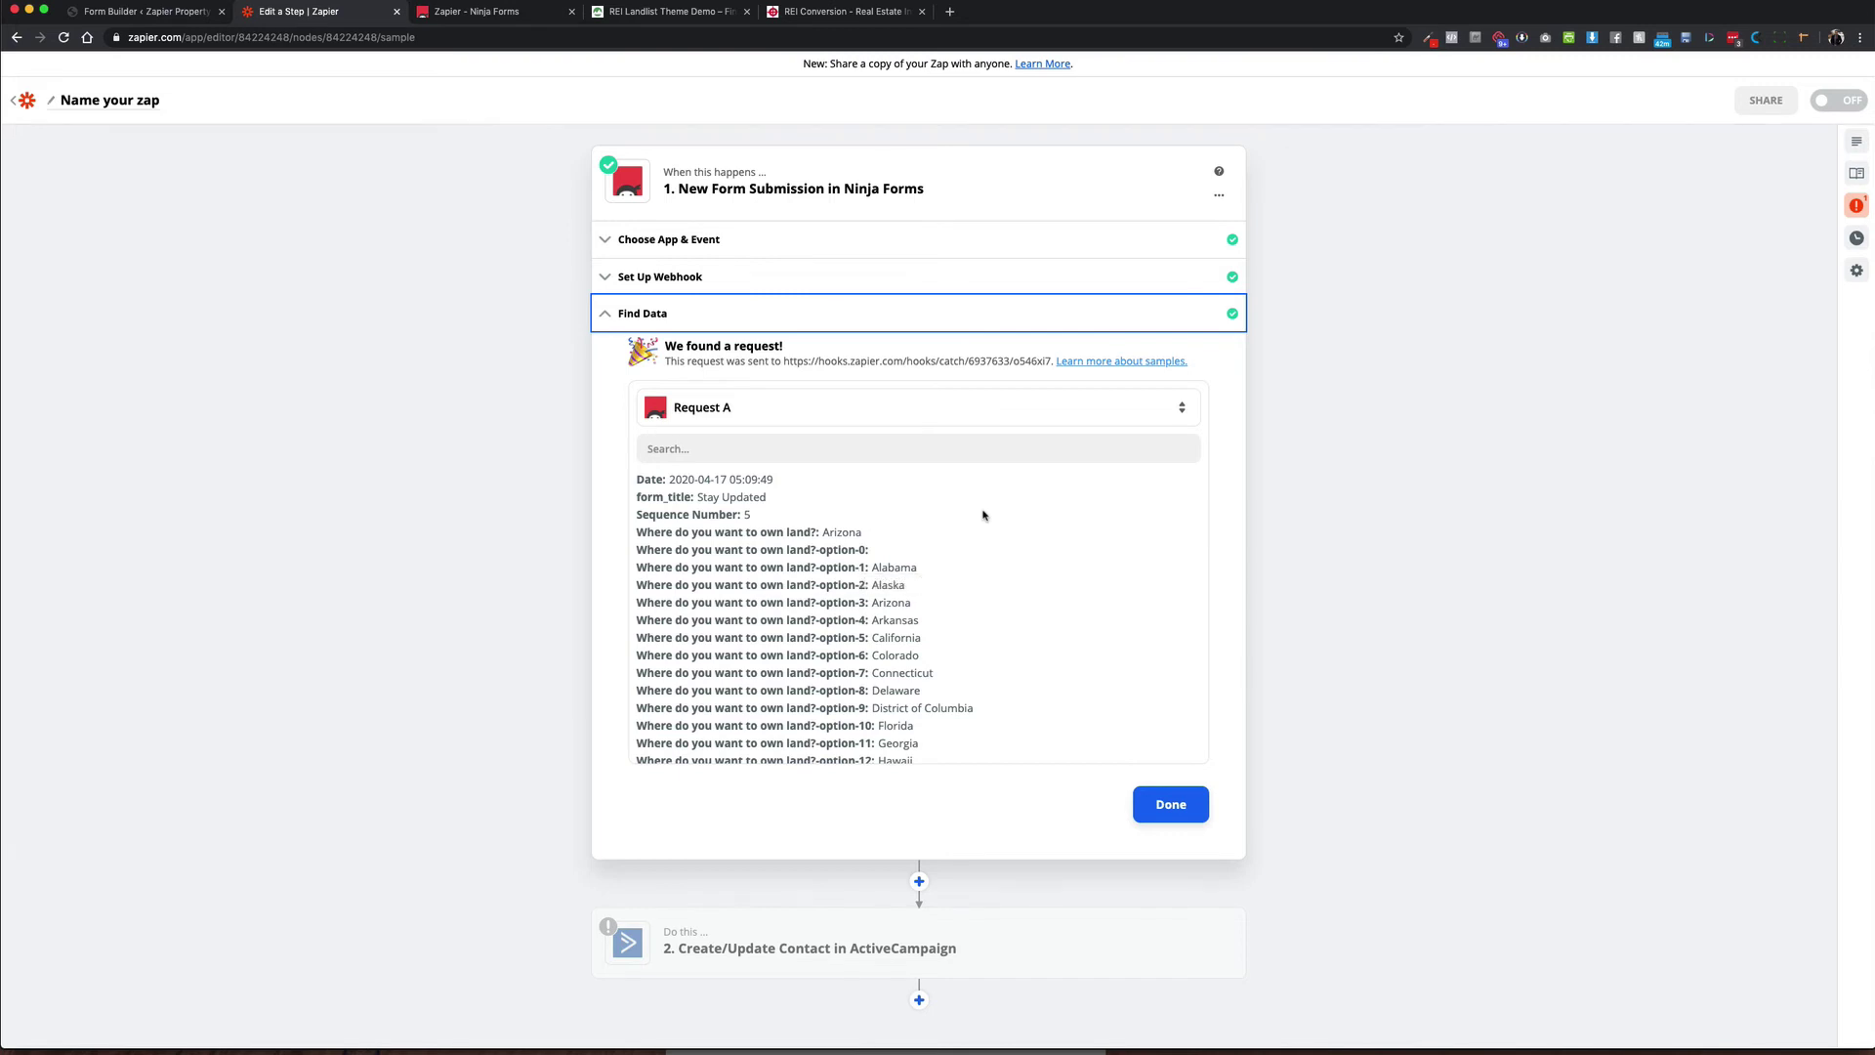
pyautogui.press('super+grave')
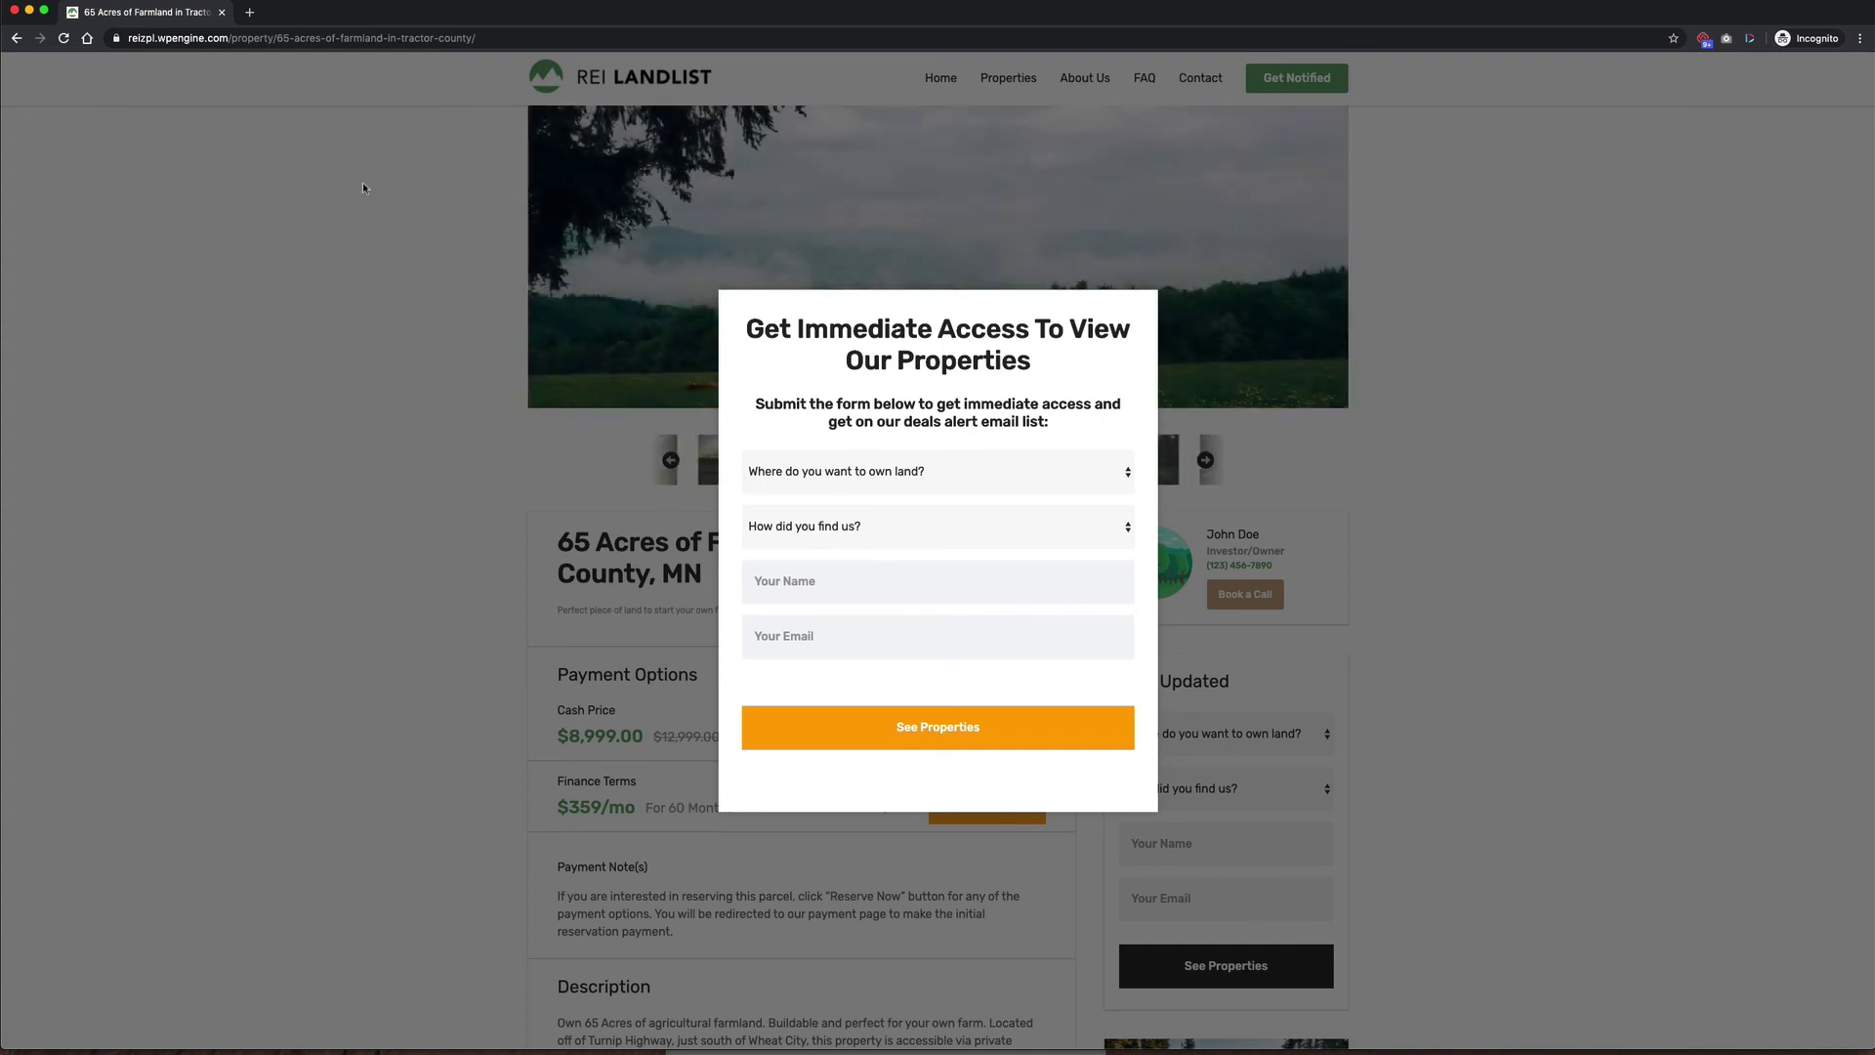
pyautogui.press('super+grave')
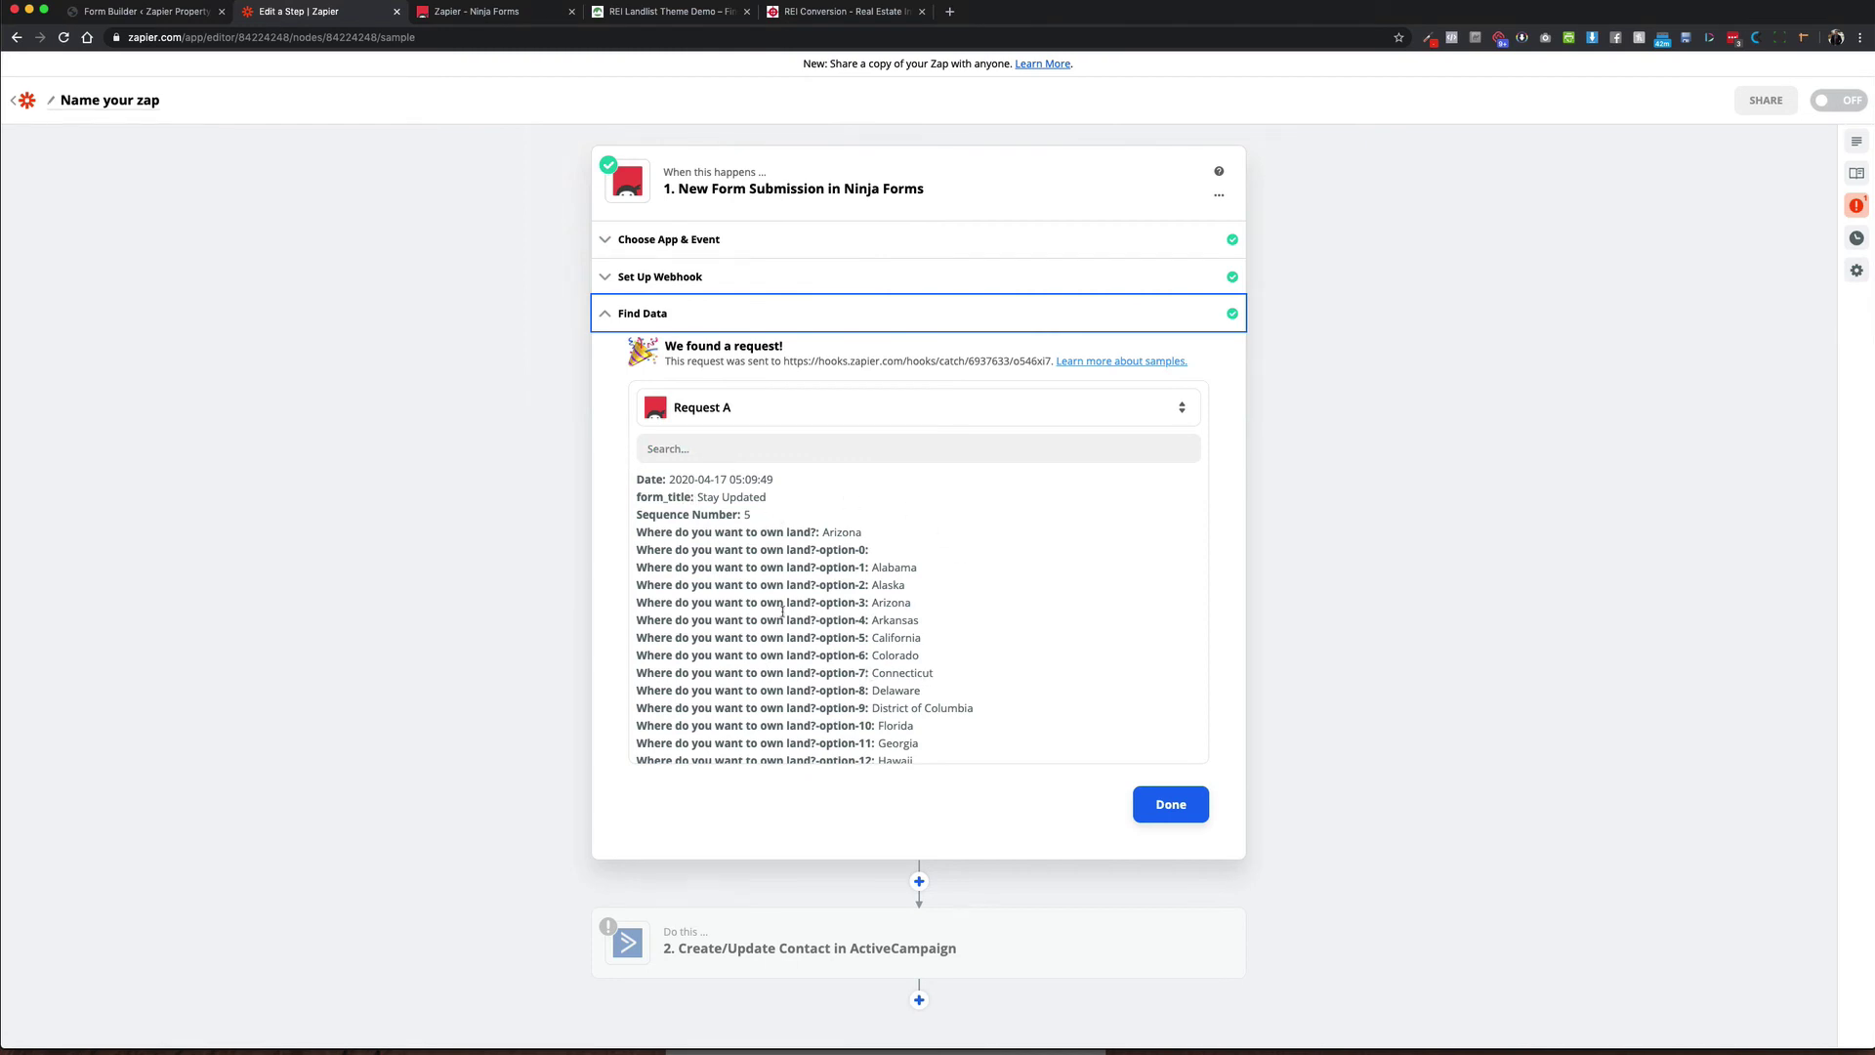
# Step: Finish the trigger's Find Data stage and continue the second step with ActiveCampaign and the Create/Update Contact event
pyautogui.click(1169, 805)
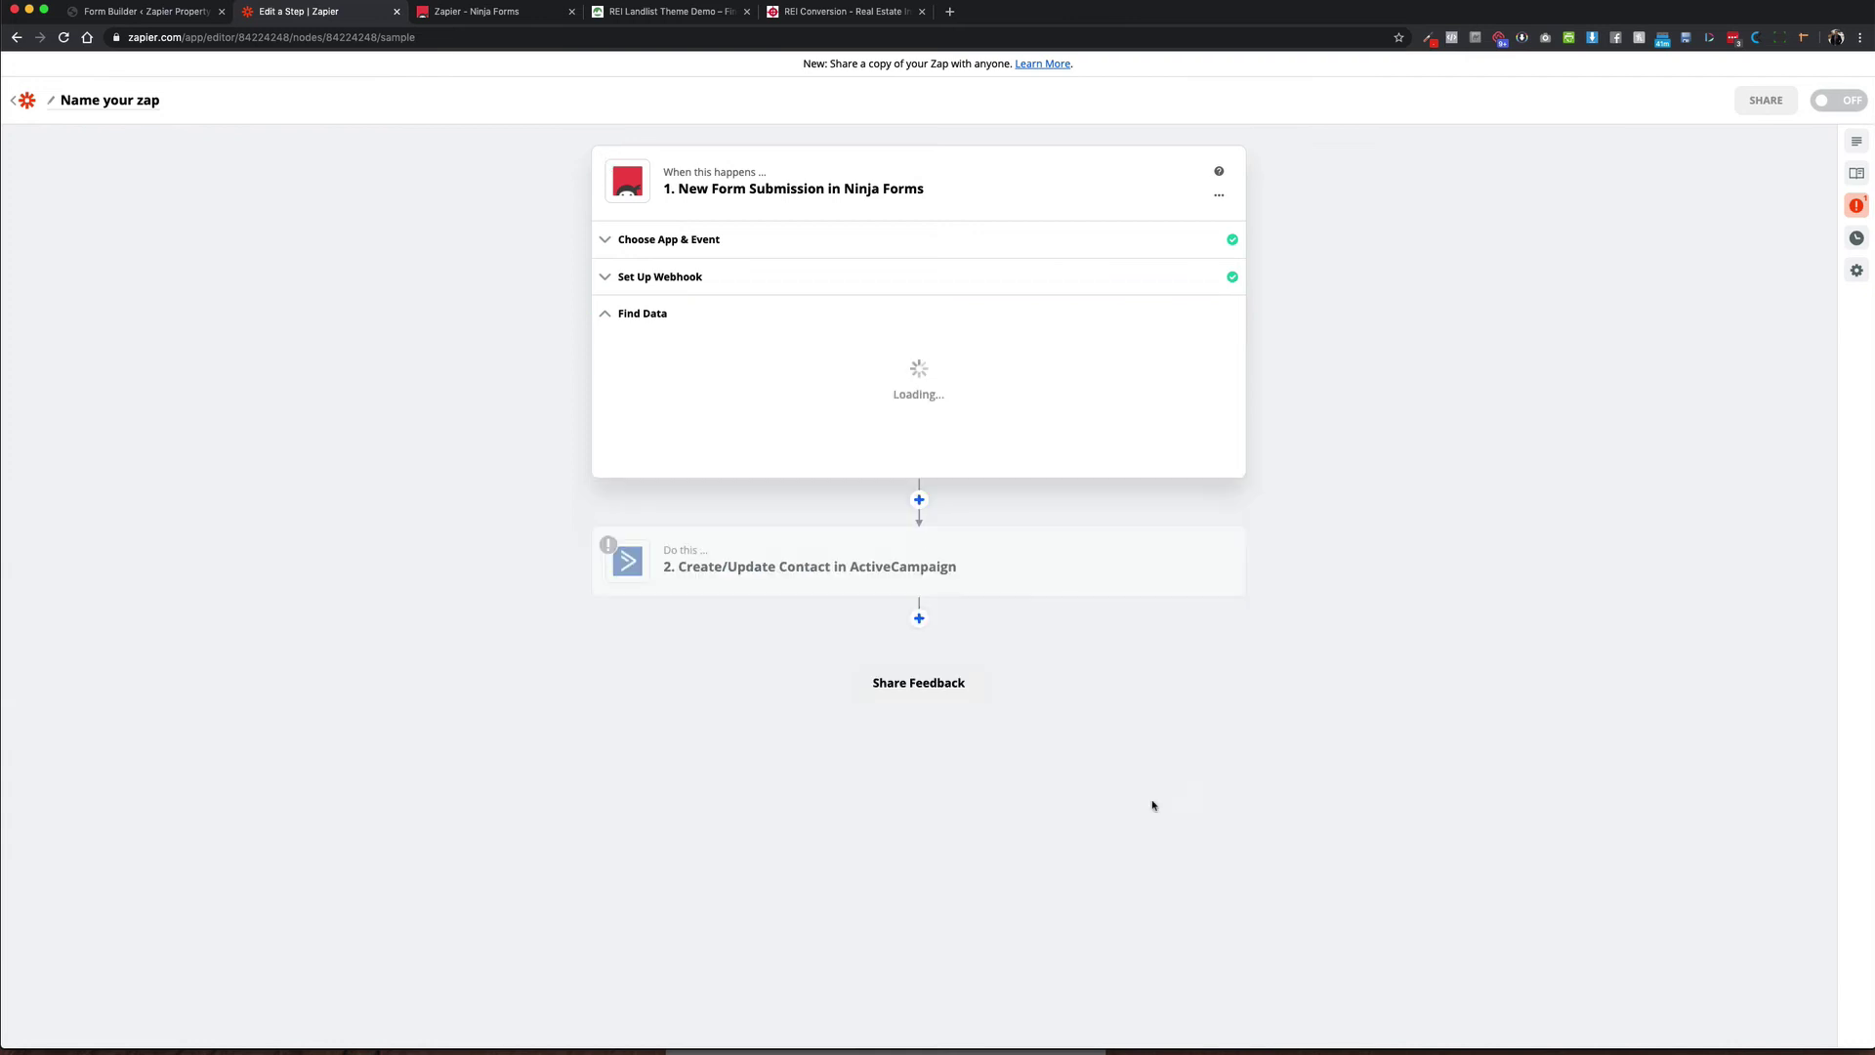
pyautogui.click(733, 564)
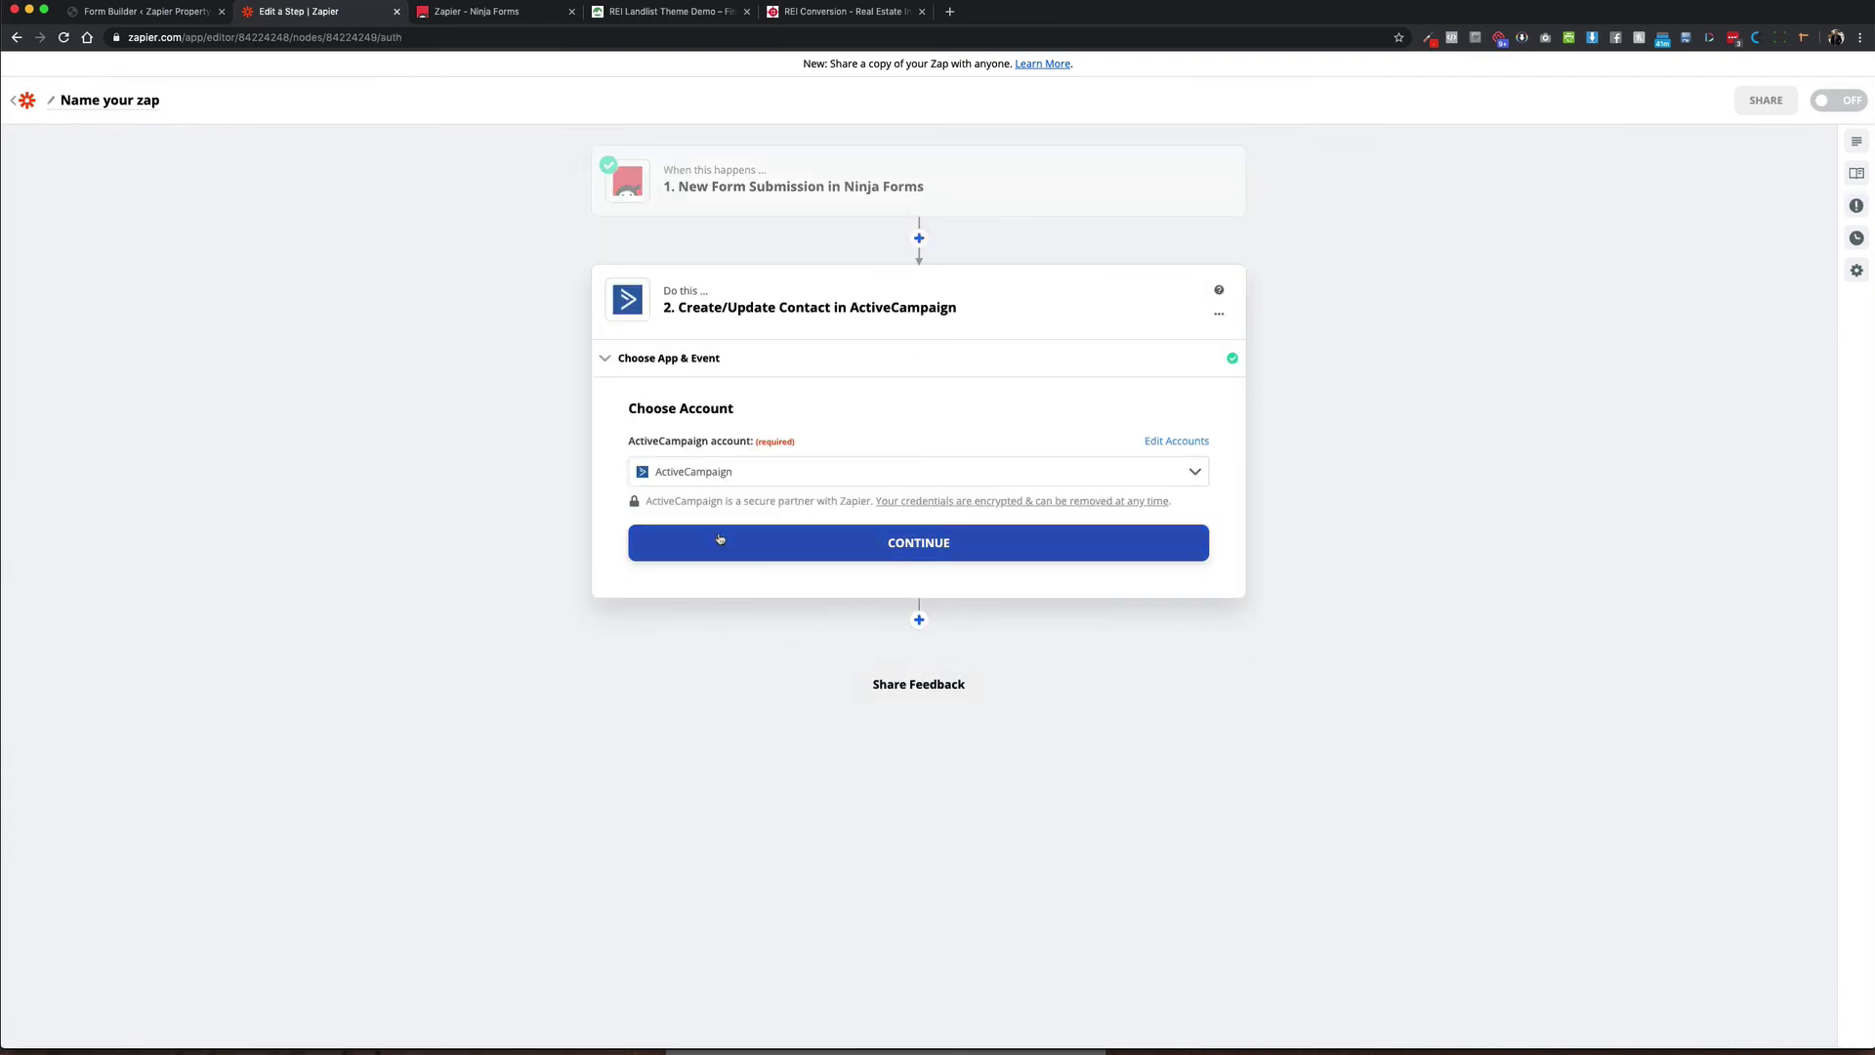
pyautogui.click(725, 353)
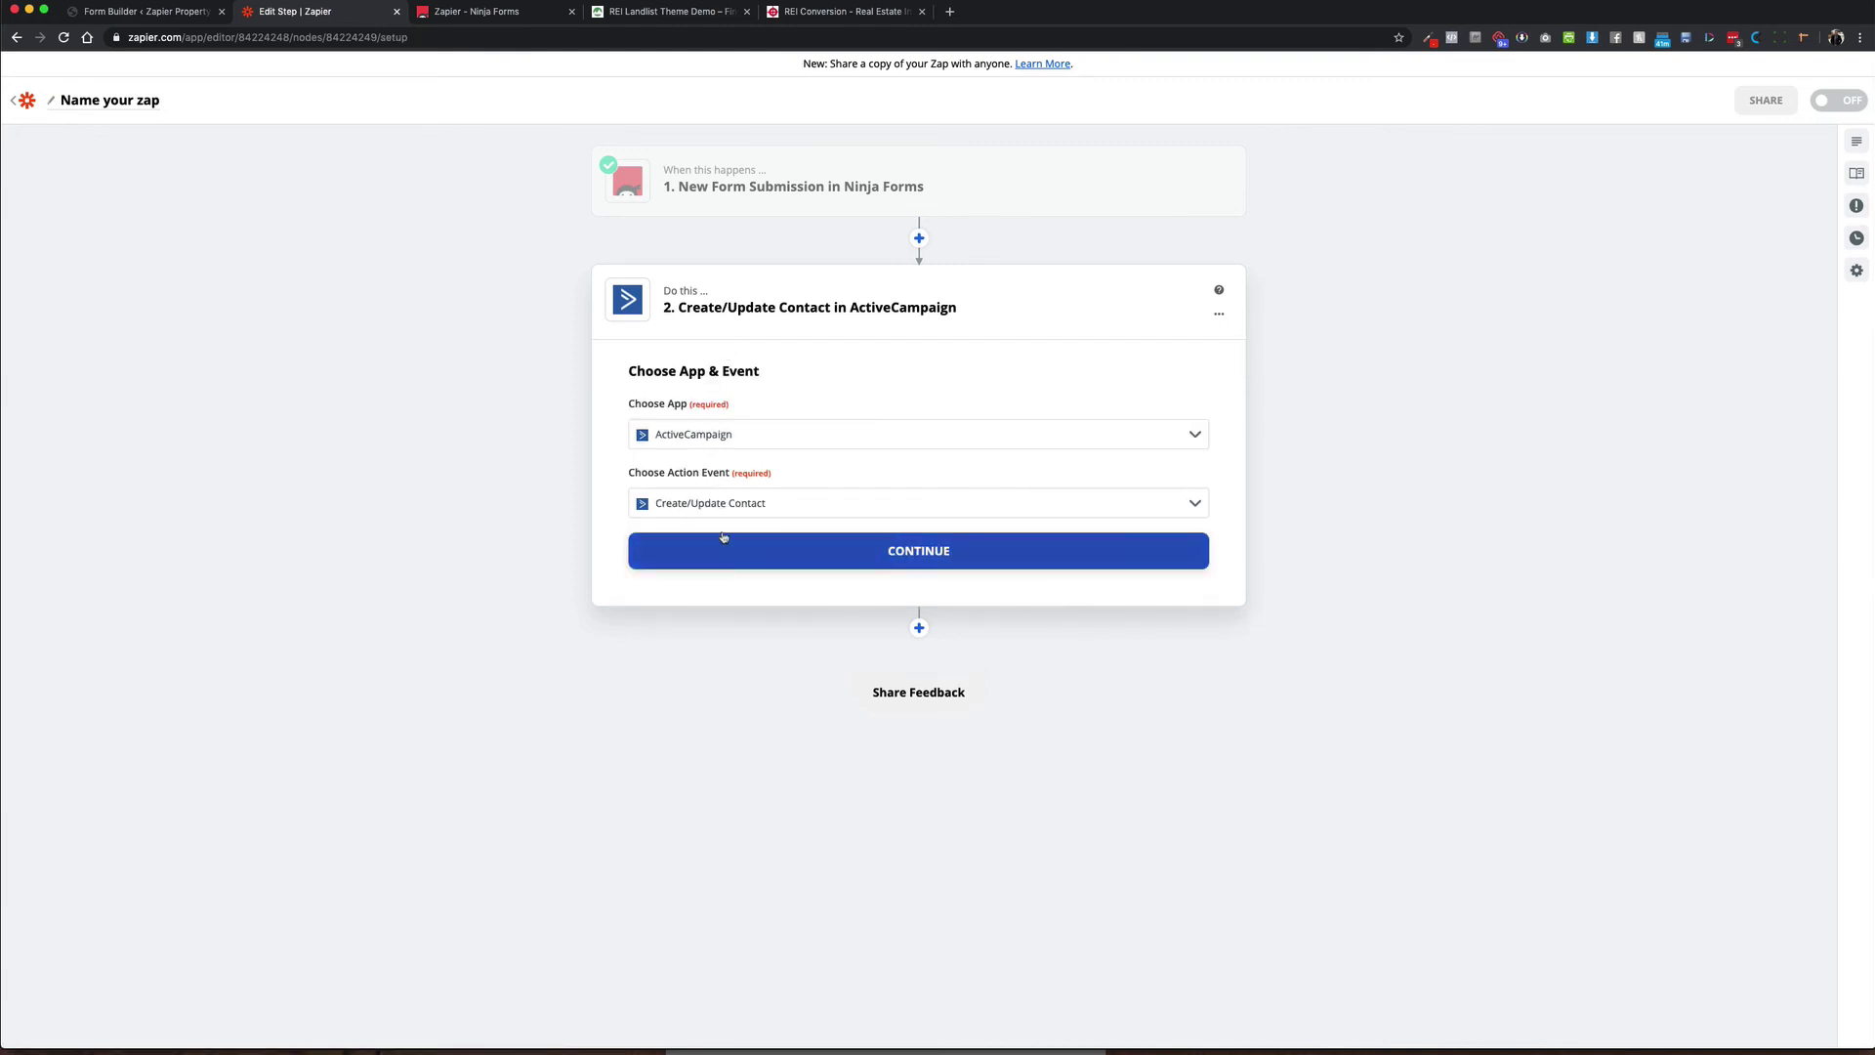
pyautogui.click(723, 548)
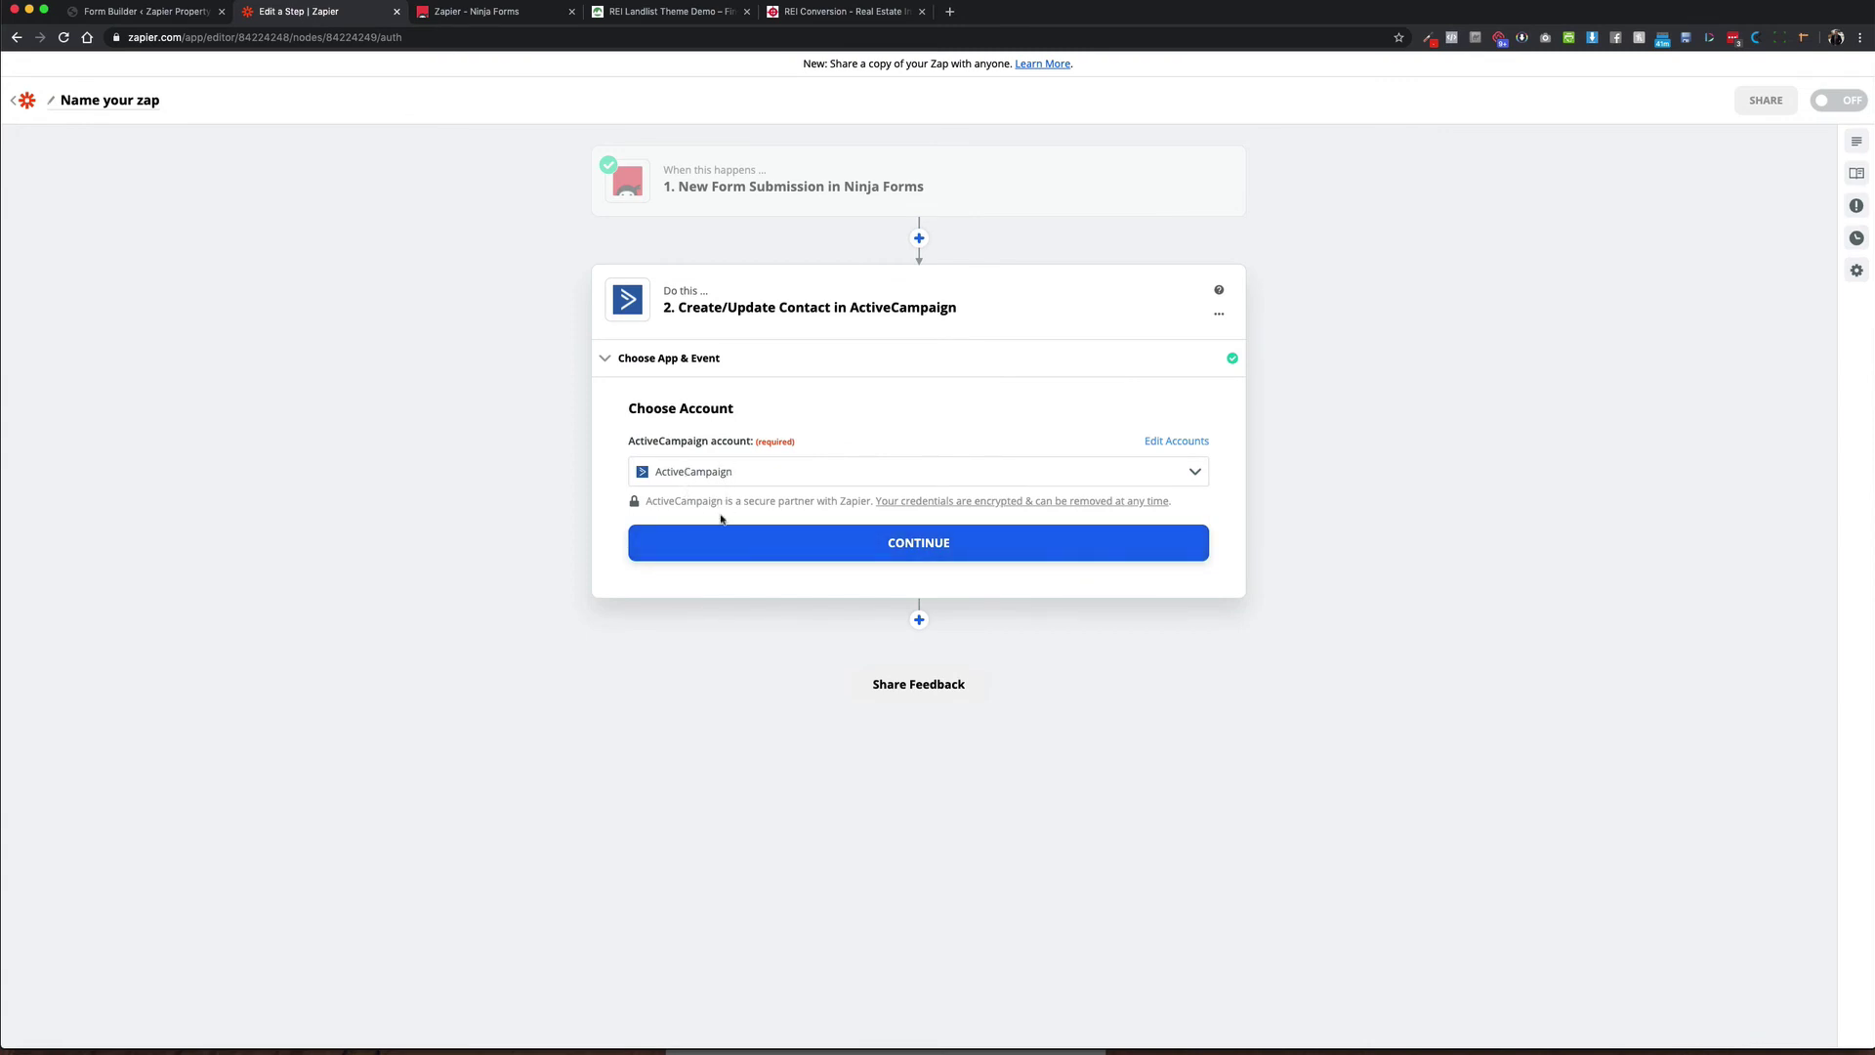
# Step: Review the available ActiveCampaign accounts and continue with the connected ActiveCampaign account to the contact customization
pyautogui.click(714, 471)
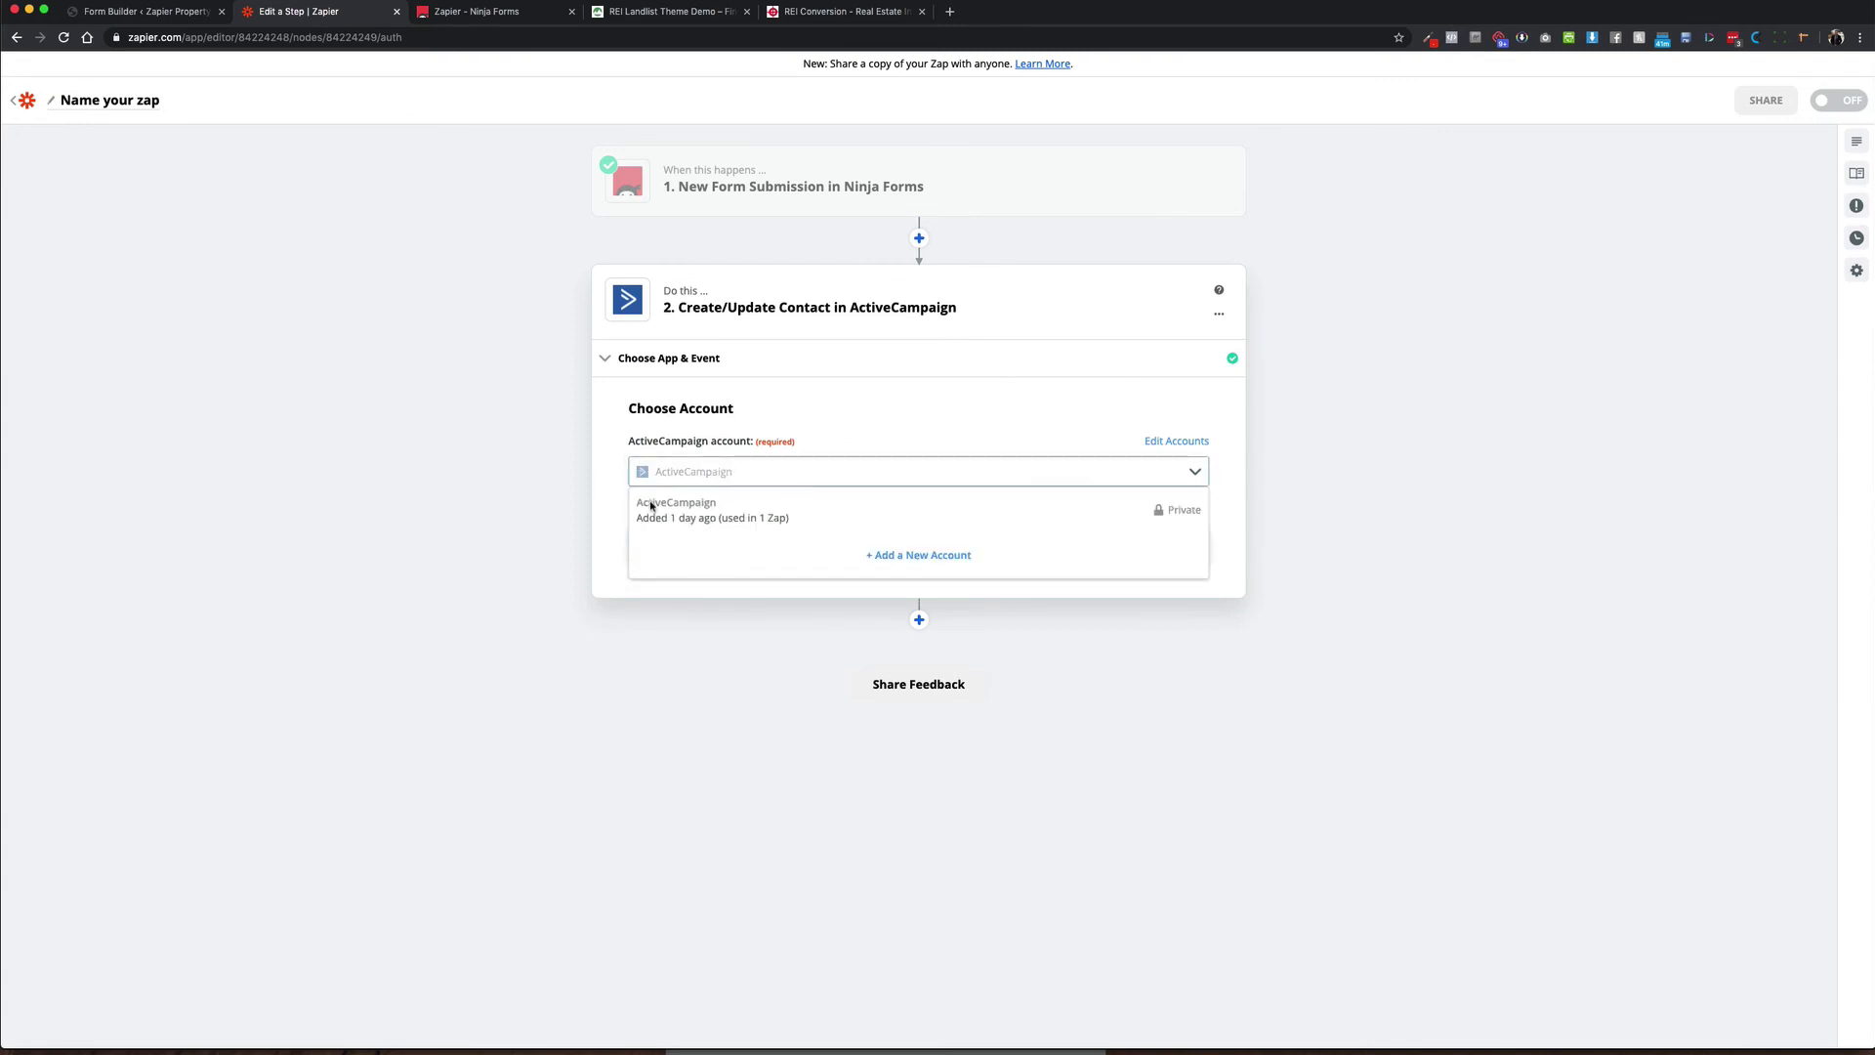
pyautogui.click(590, 505)
pyautogui.click(709, 540)
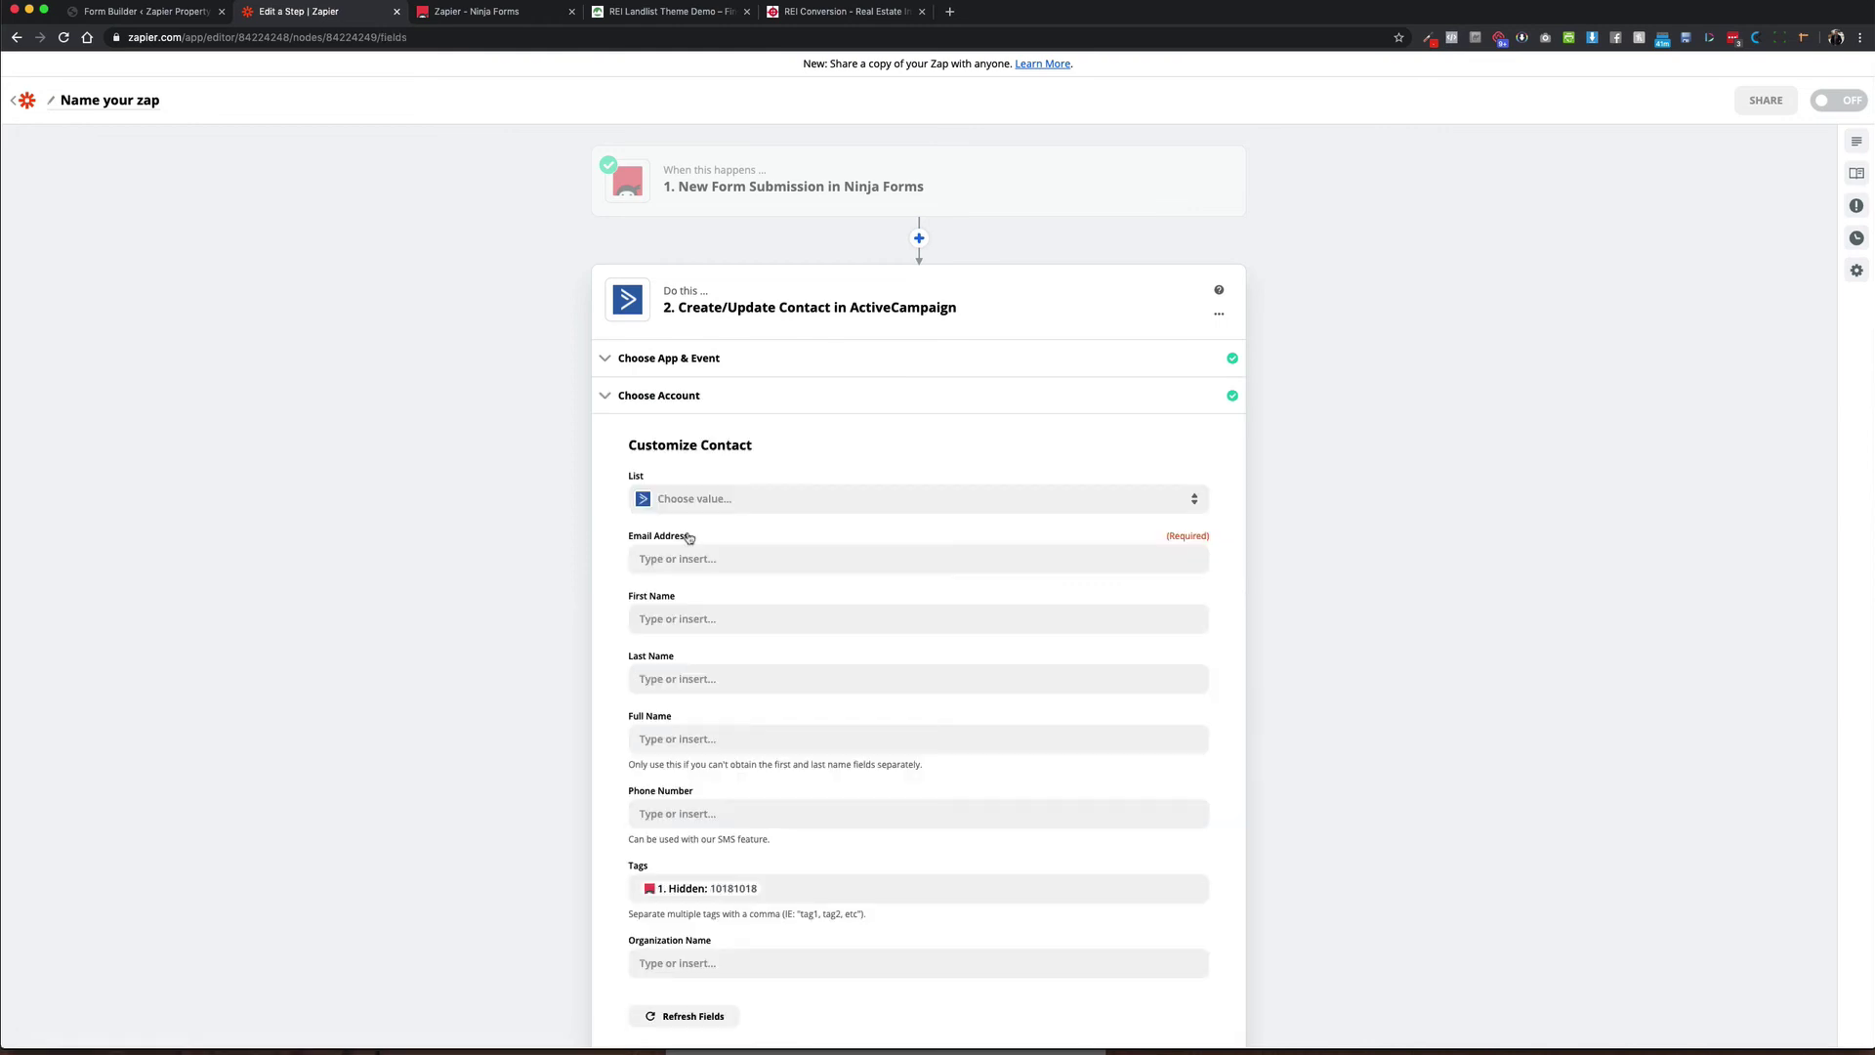
# Step: Examine the Customize Contact fields and the Hidden form value mapped to Tags
pyautogui.scroll(-5, 737, 670)
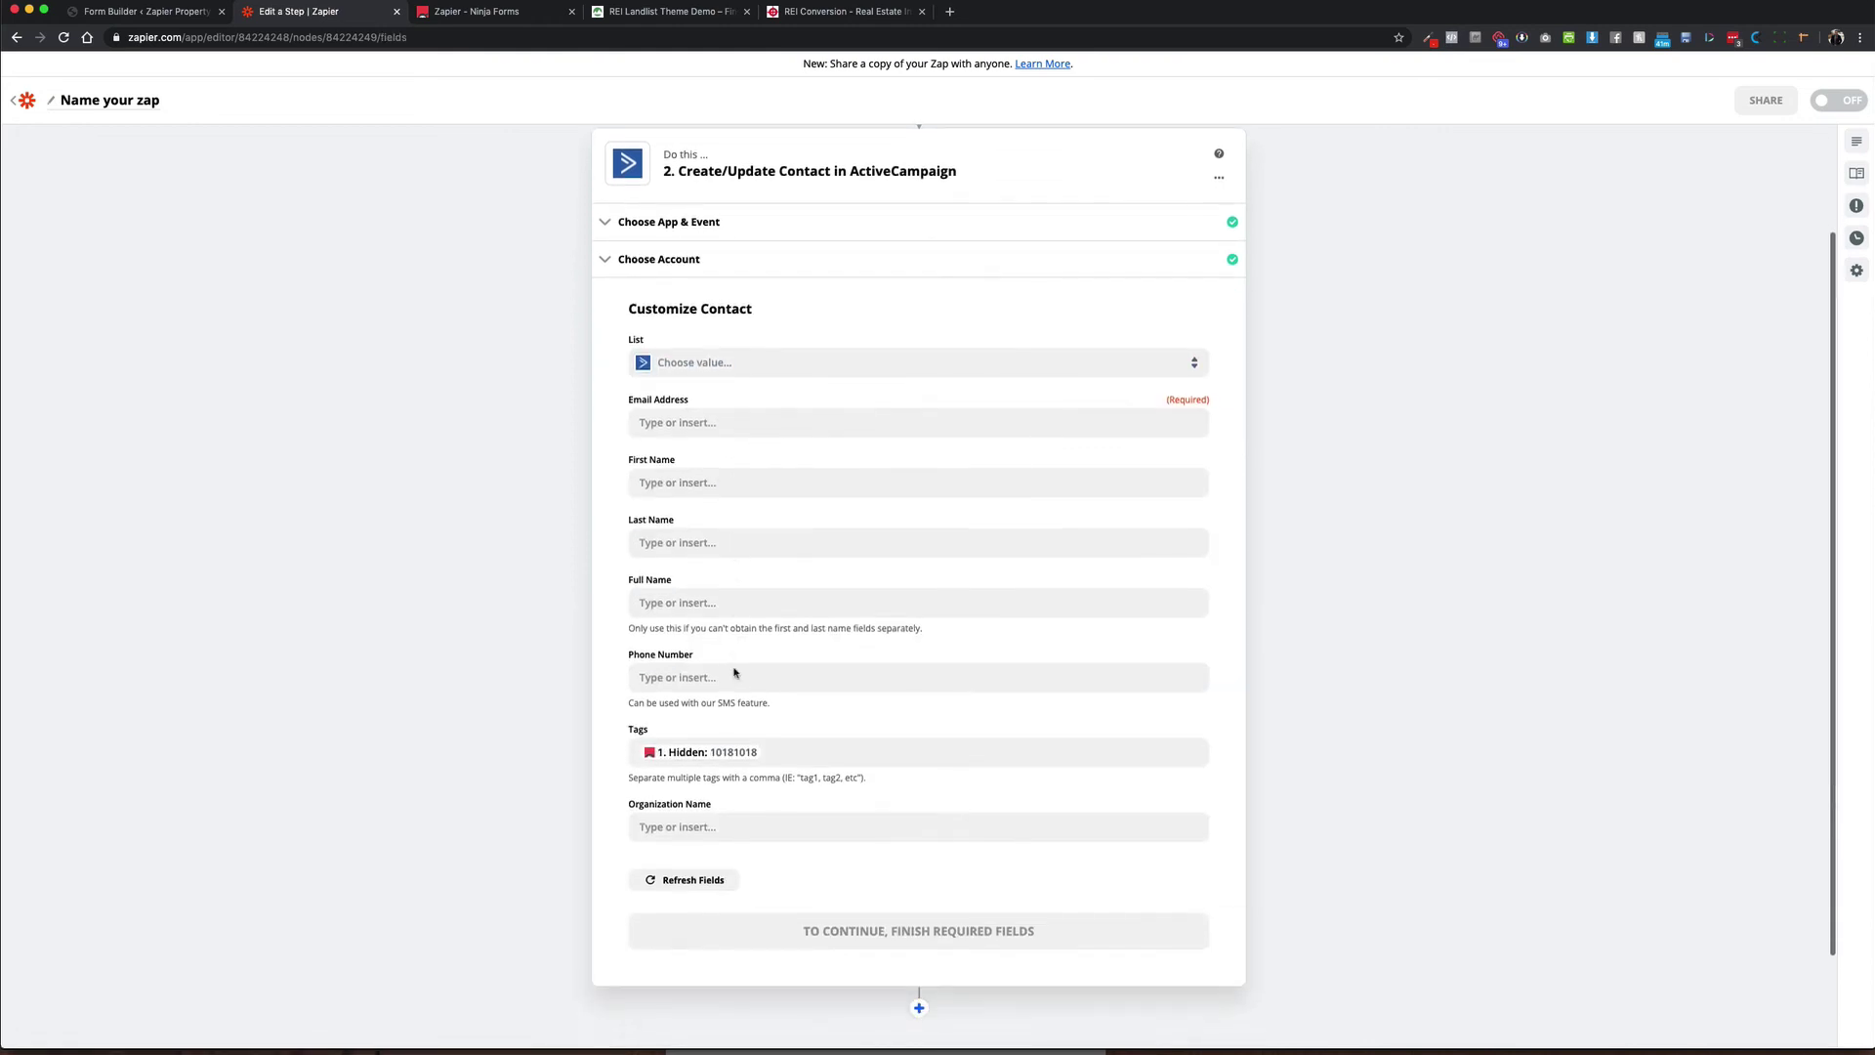
pyautogui.click(766, 640)
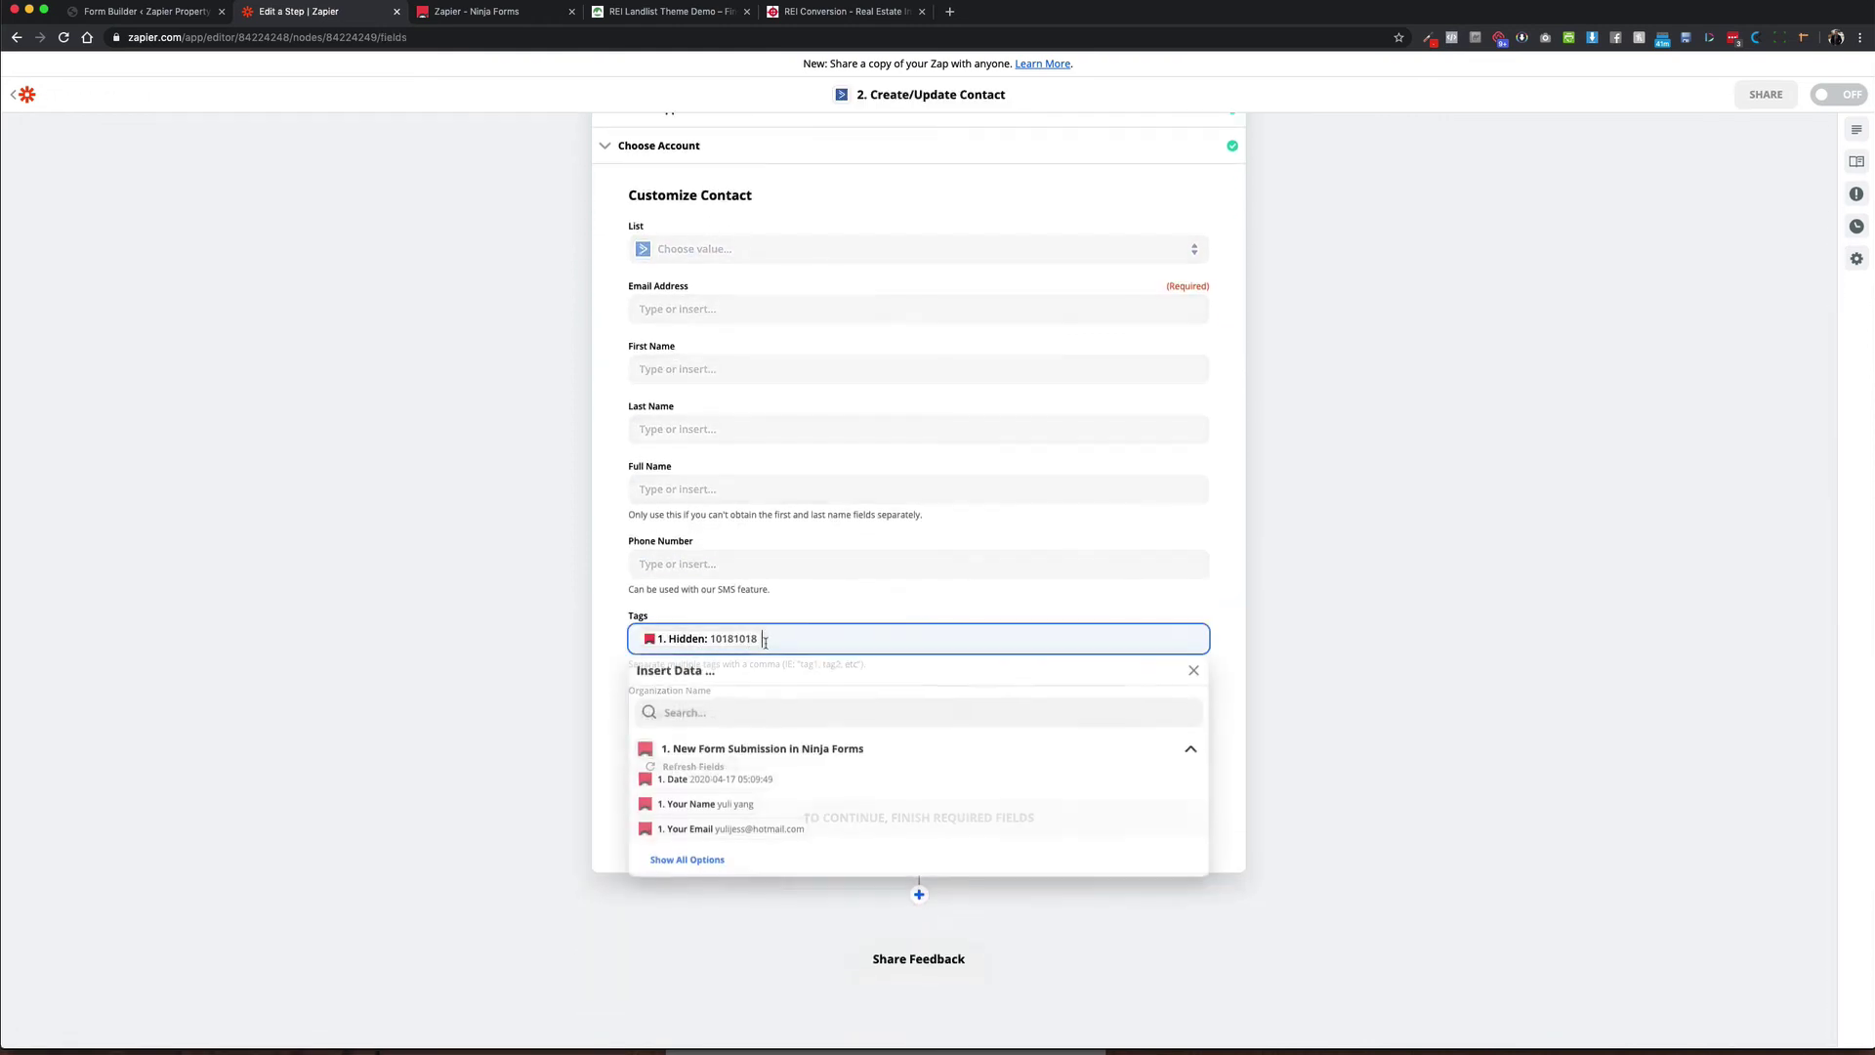
pyautogui.click(540, 673)
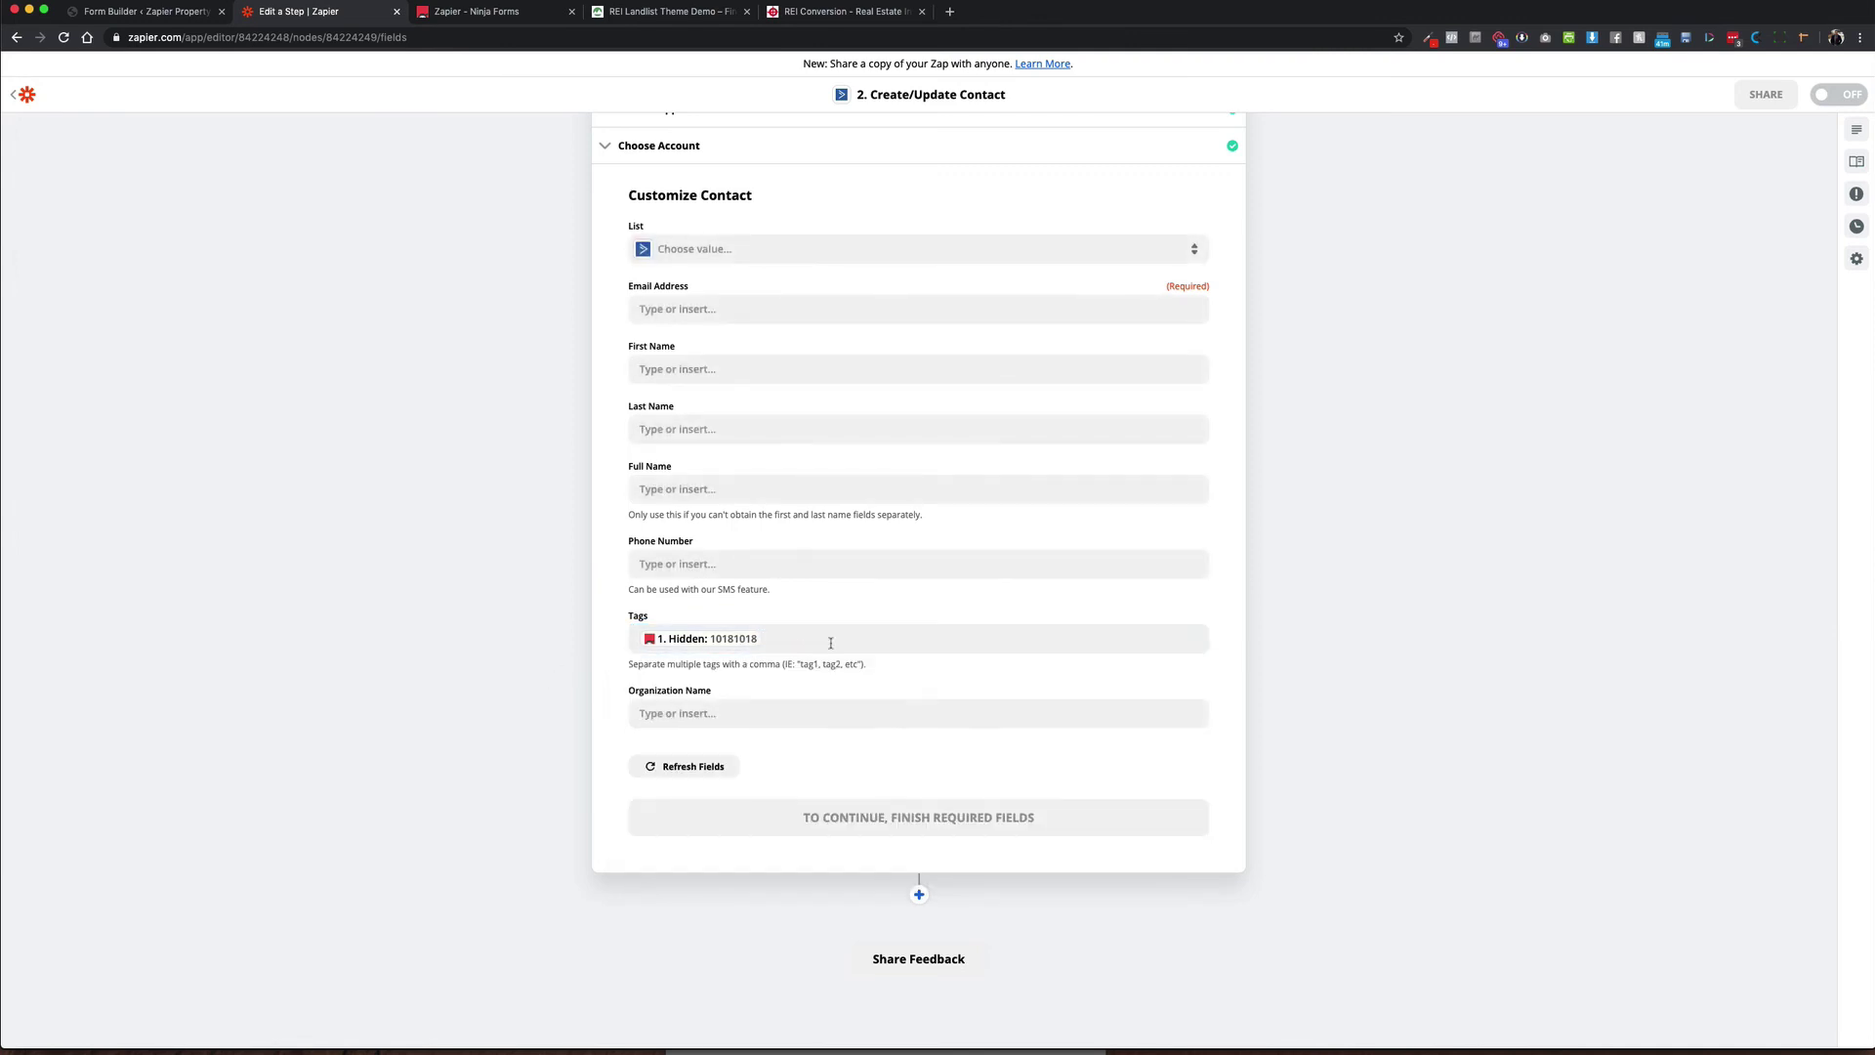
pyautogui.click(830, 643)
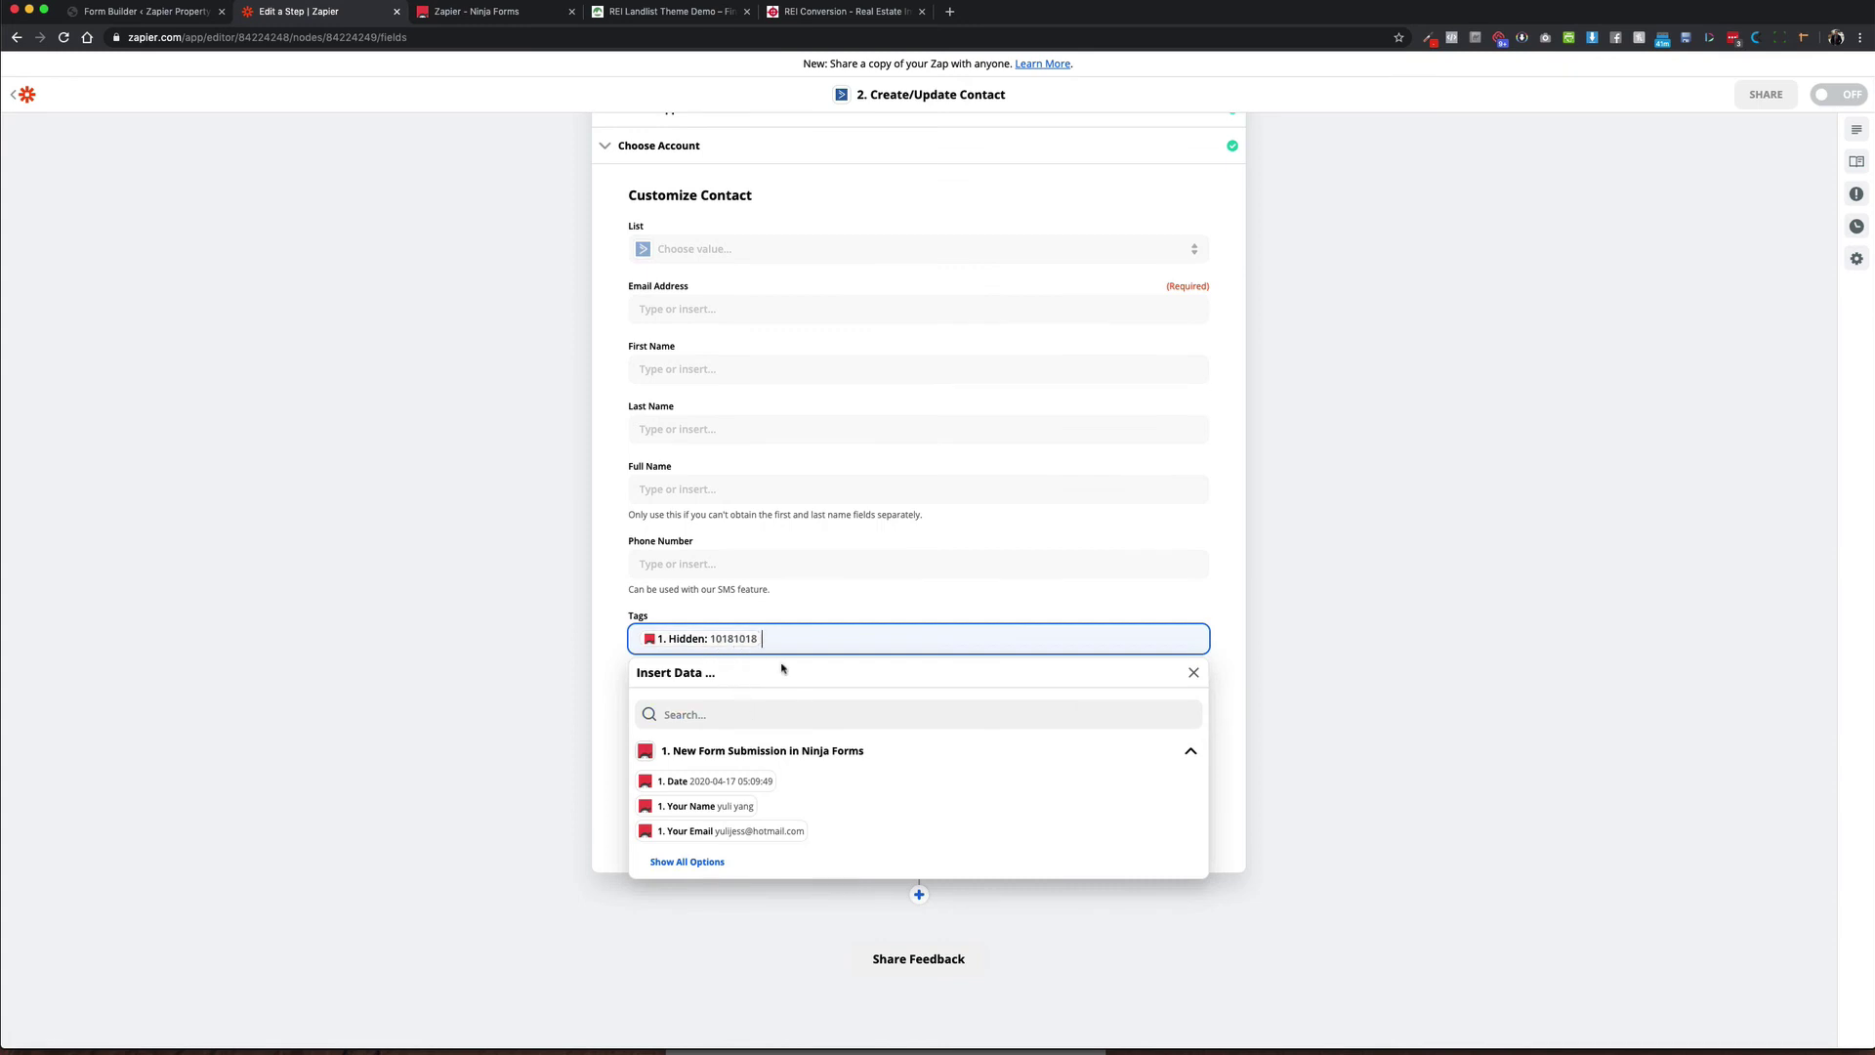
pyautogui.click(513, 714)
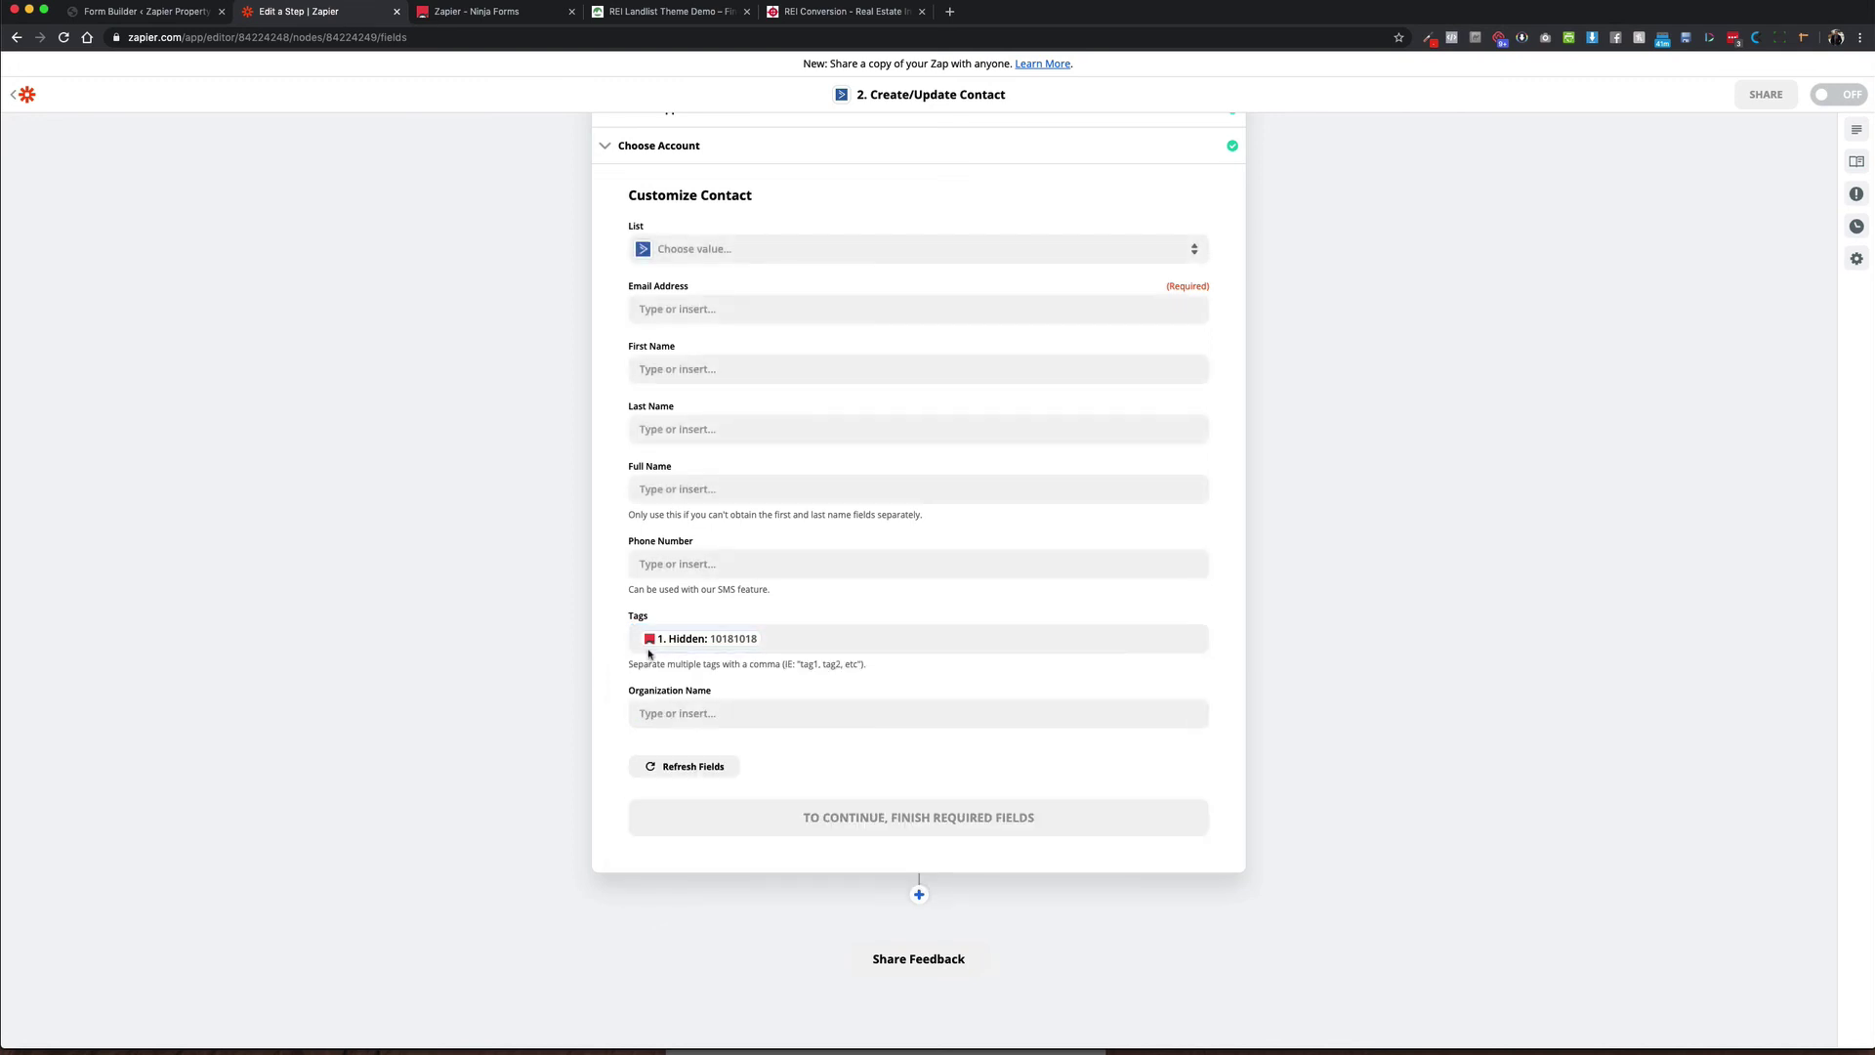
# Step: Browse all data options from the Ninja Forms submission for Tags and insert the Hidden value
pyautogui.click(722, 640)
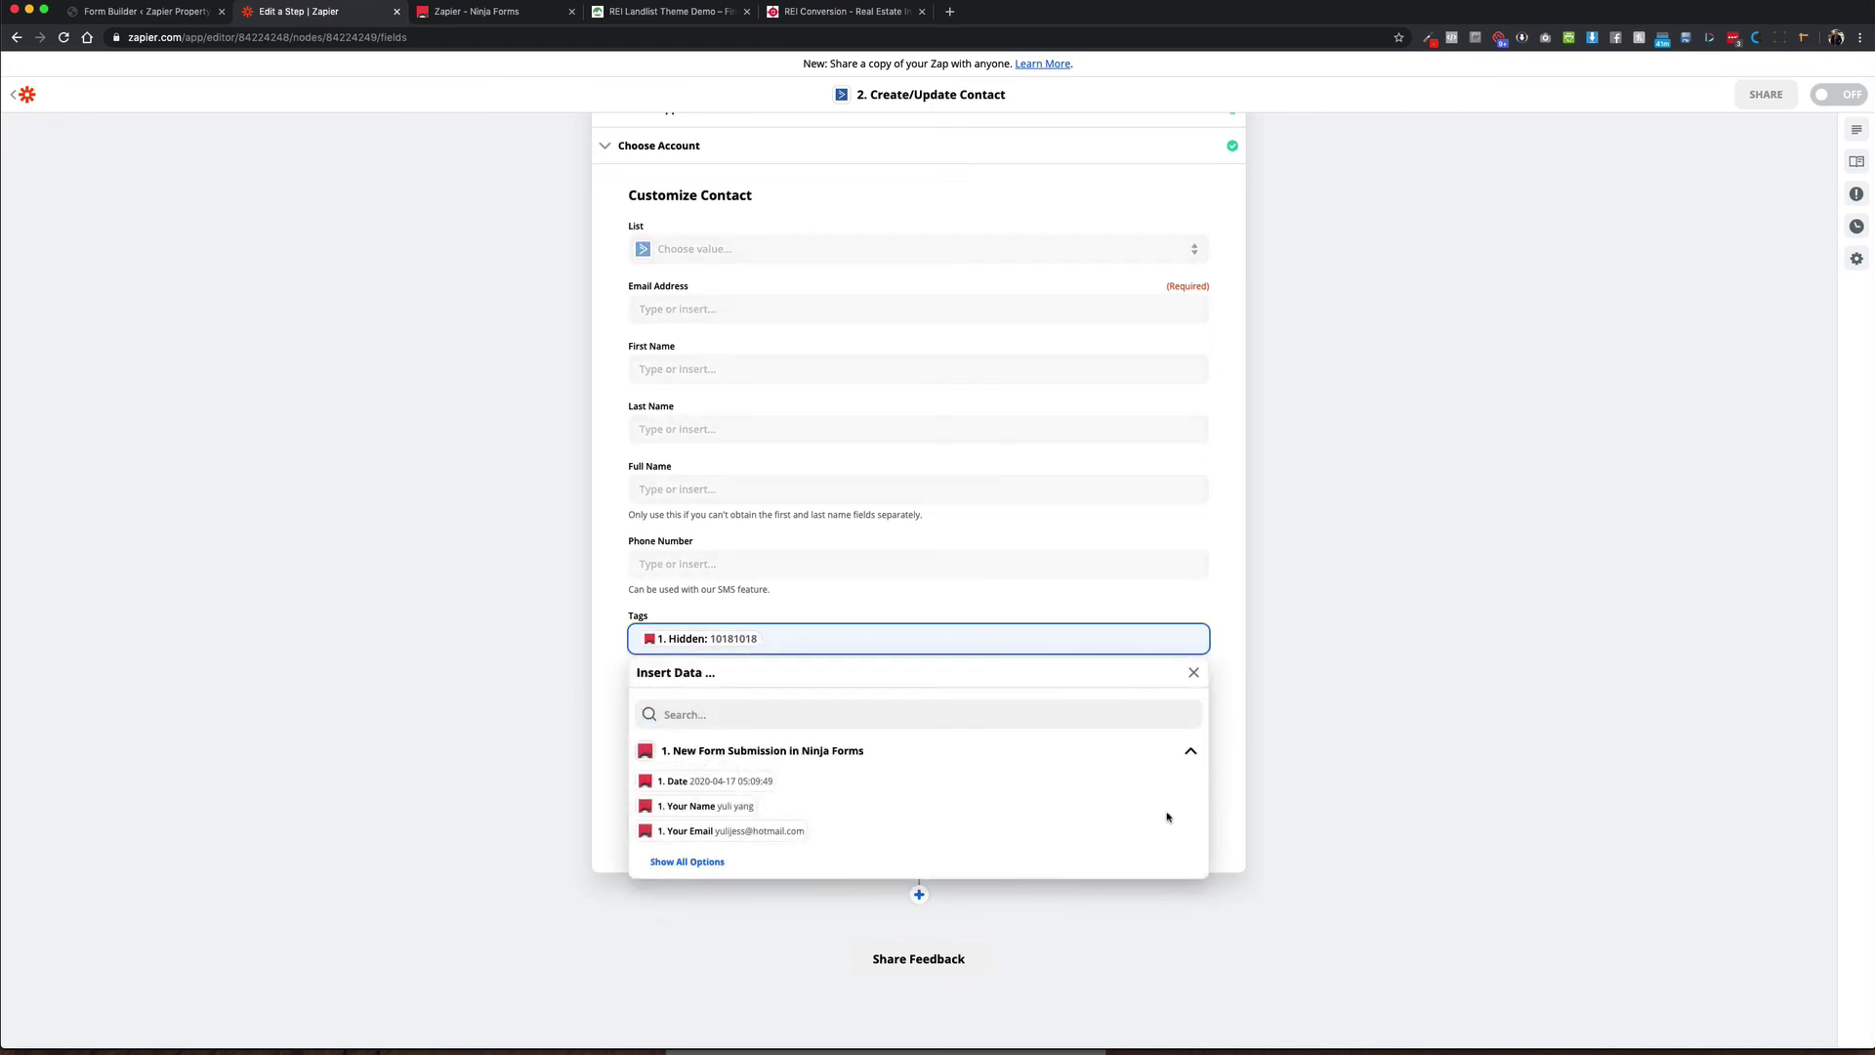
pyautogui.click(712, 861)
pyautogui.scroll(-5, 711, 862)
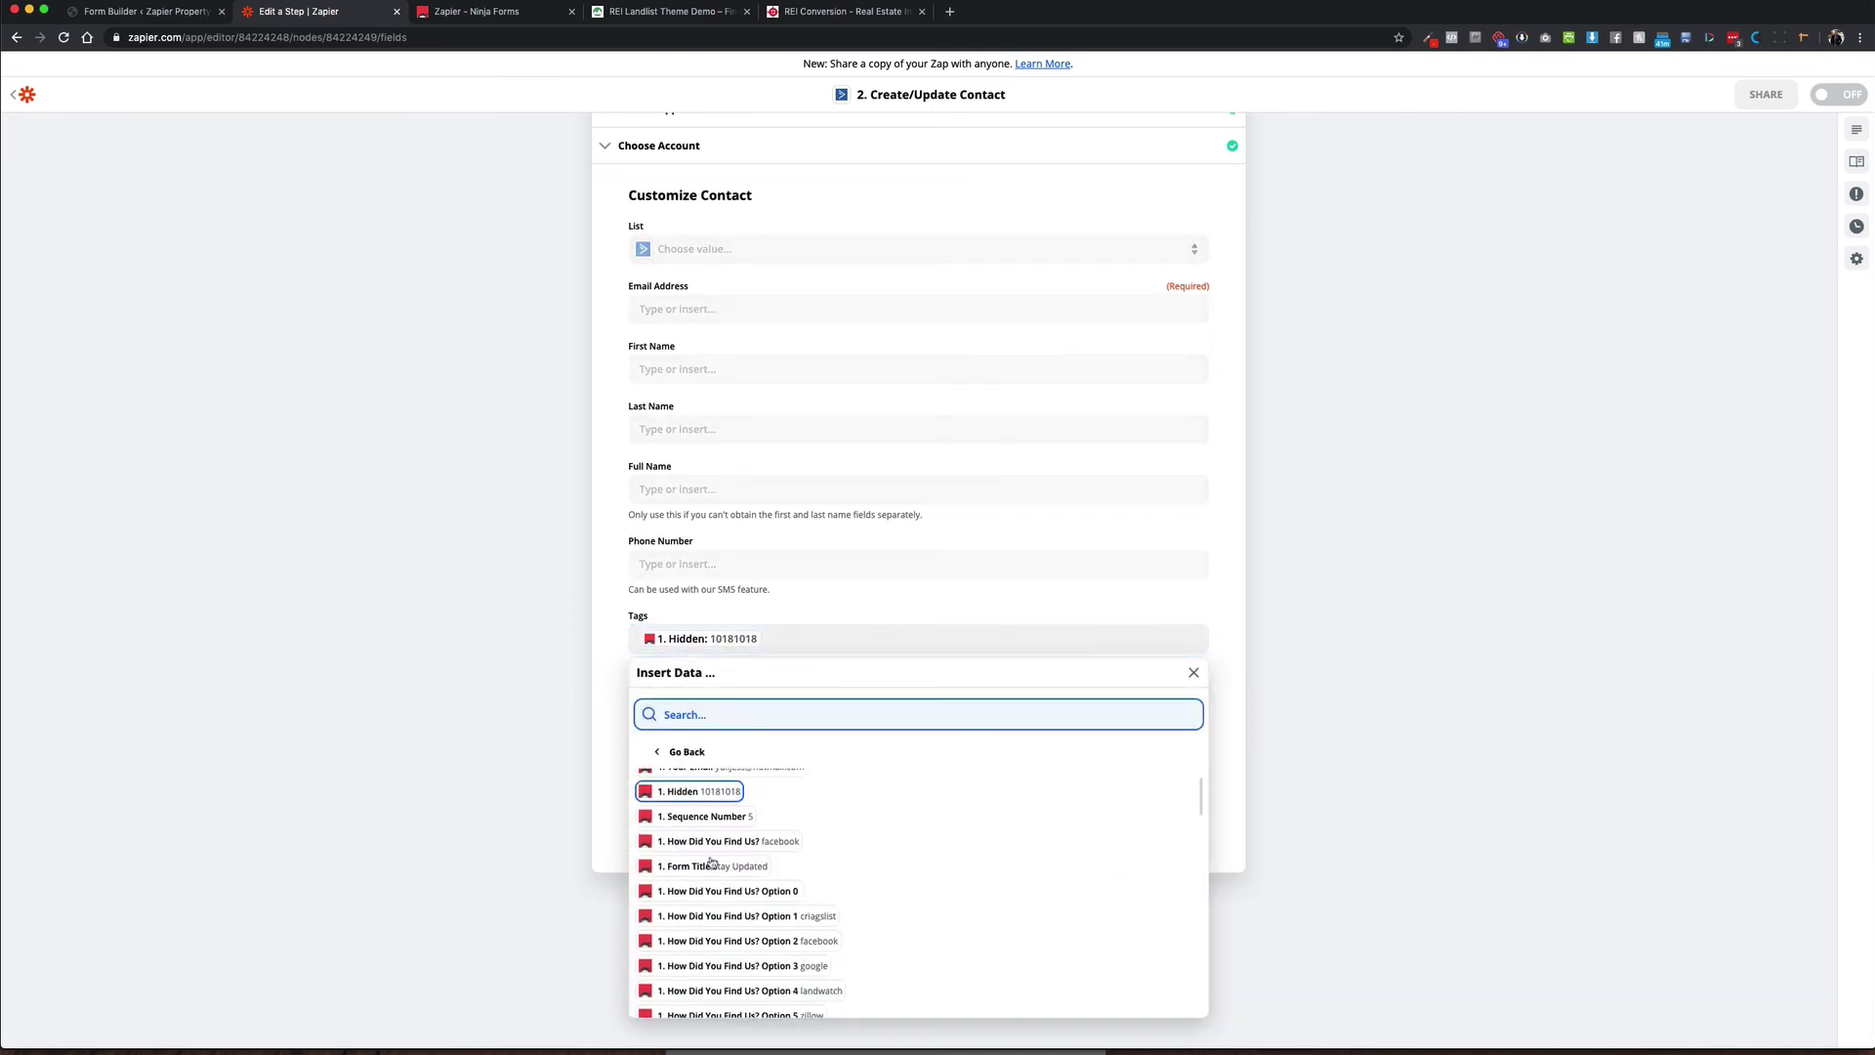
pyautogui.scroll(-10, 712, 862)
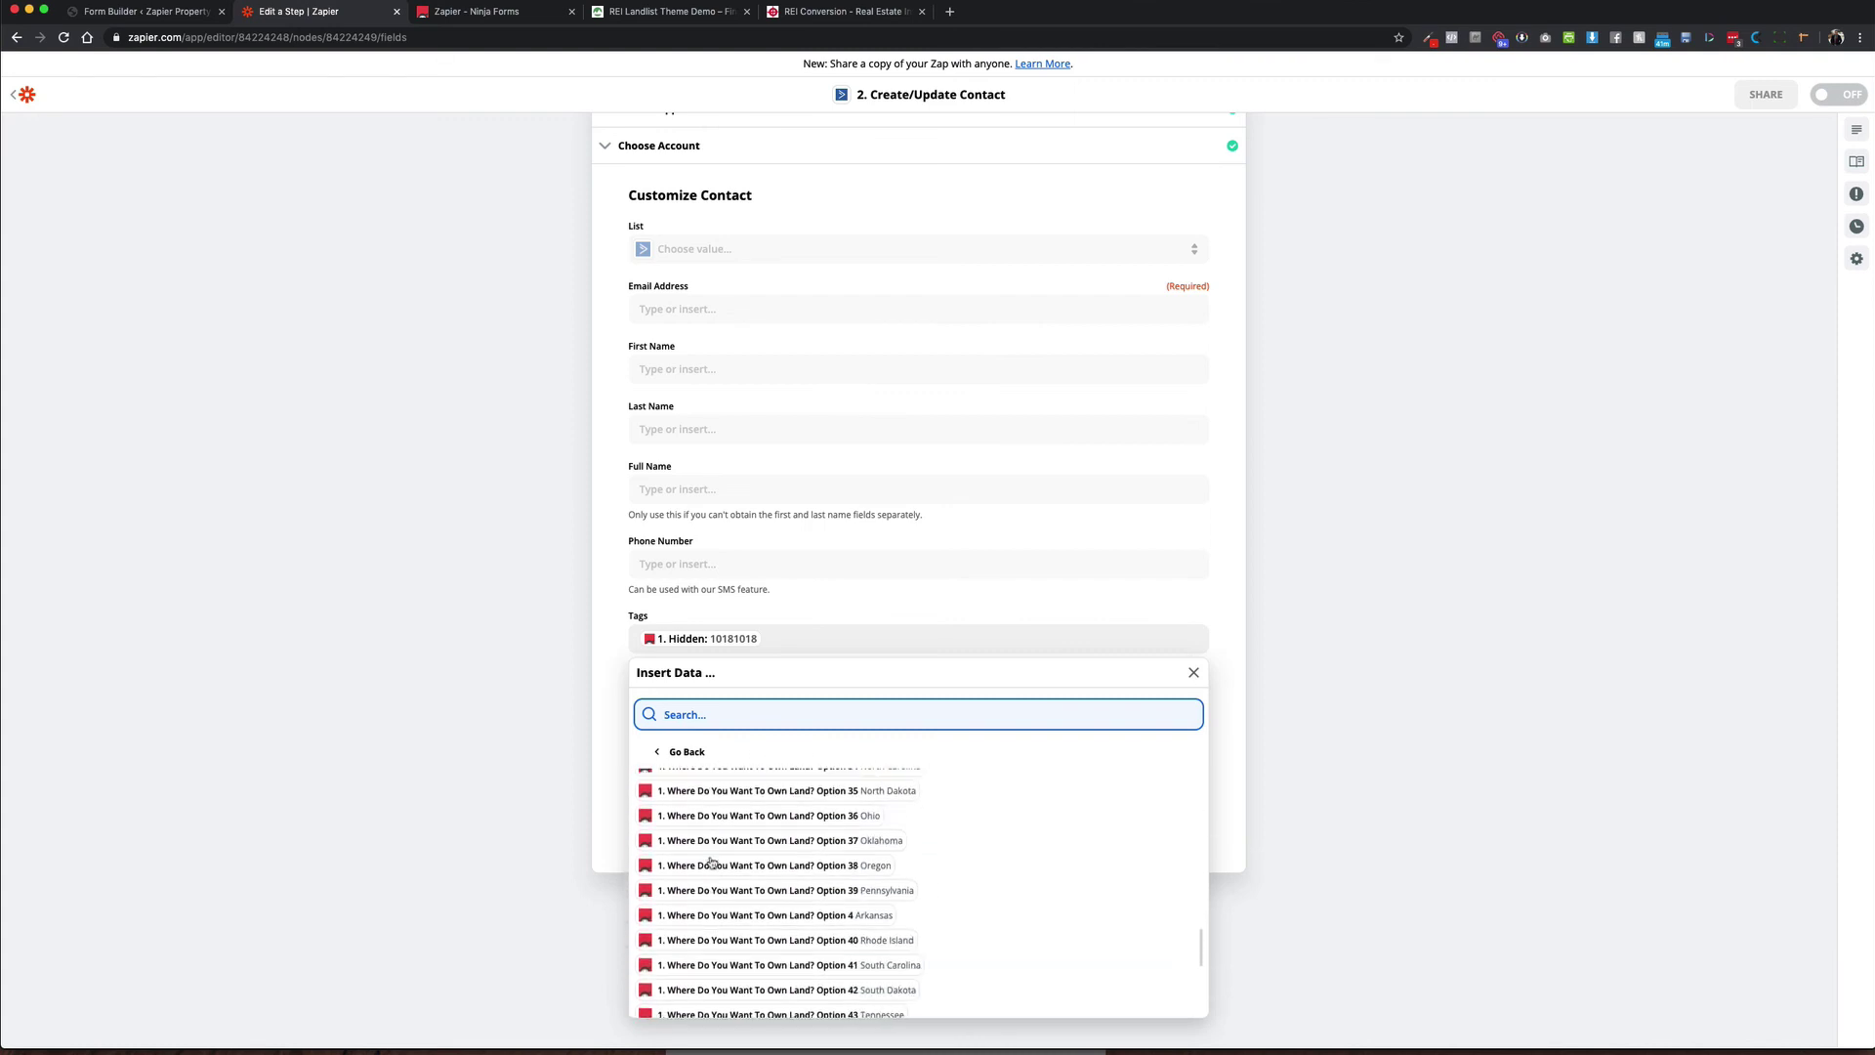
pyautogui.scroll(10, 712, 862)
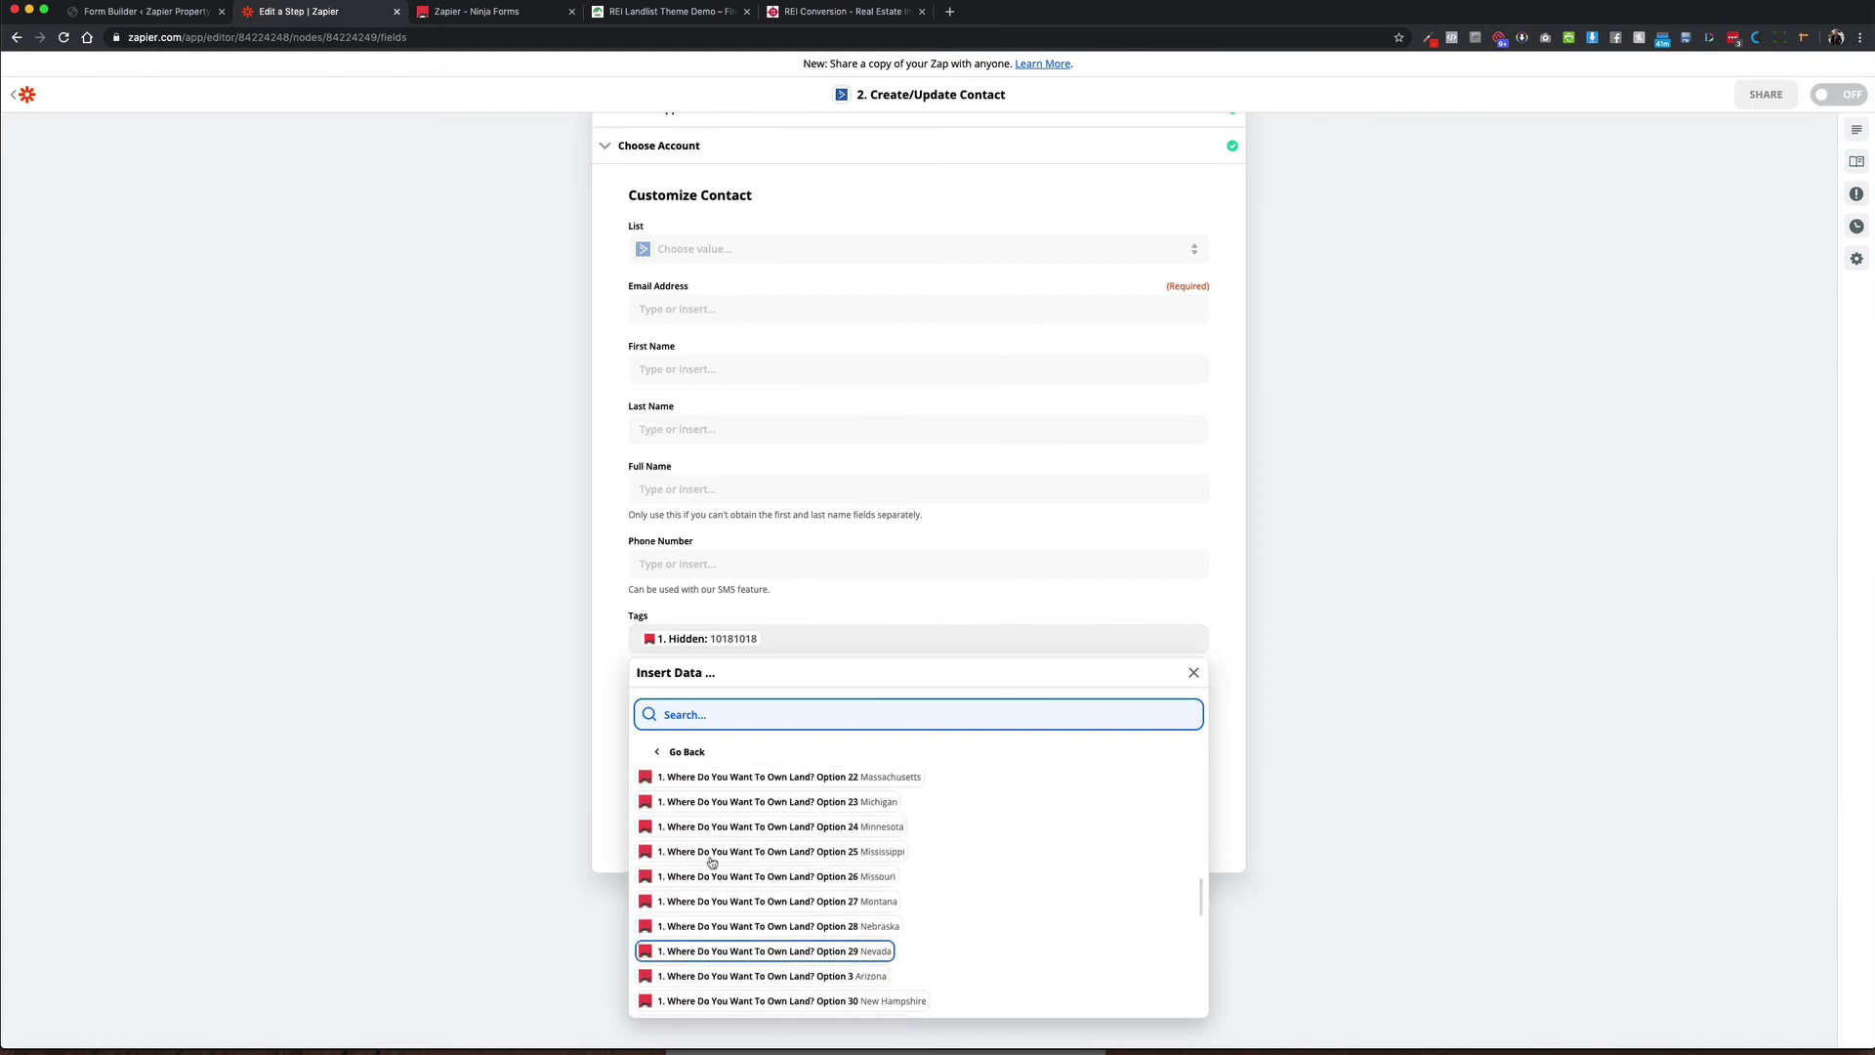
pyautogui.scroll(10, 712, 862)
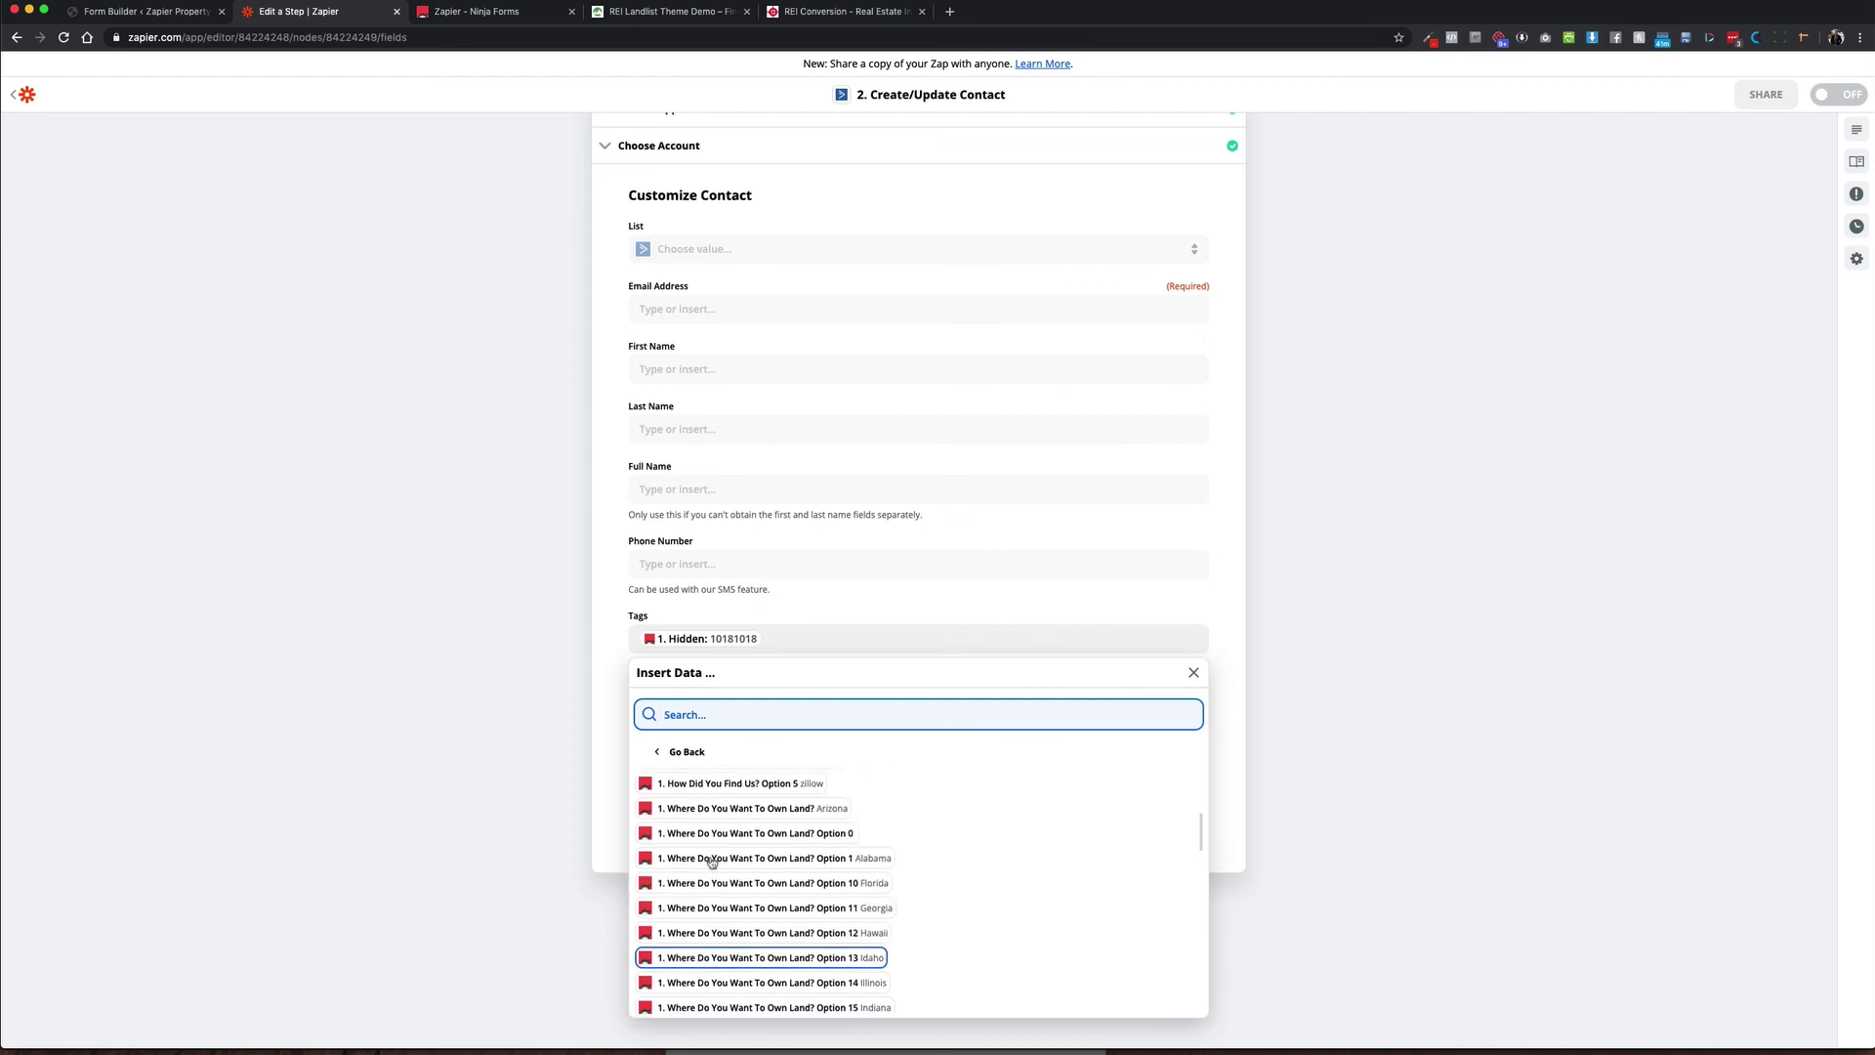
pyautogui.scroll(1, 705, 840)
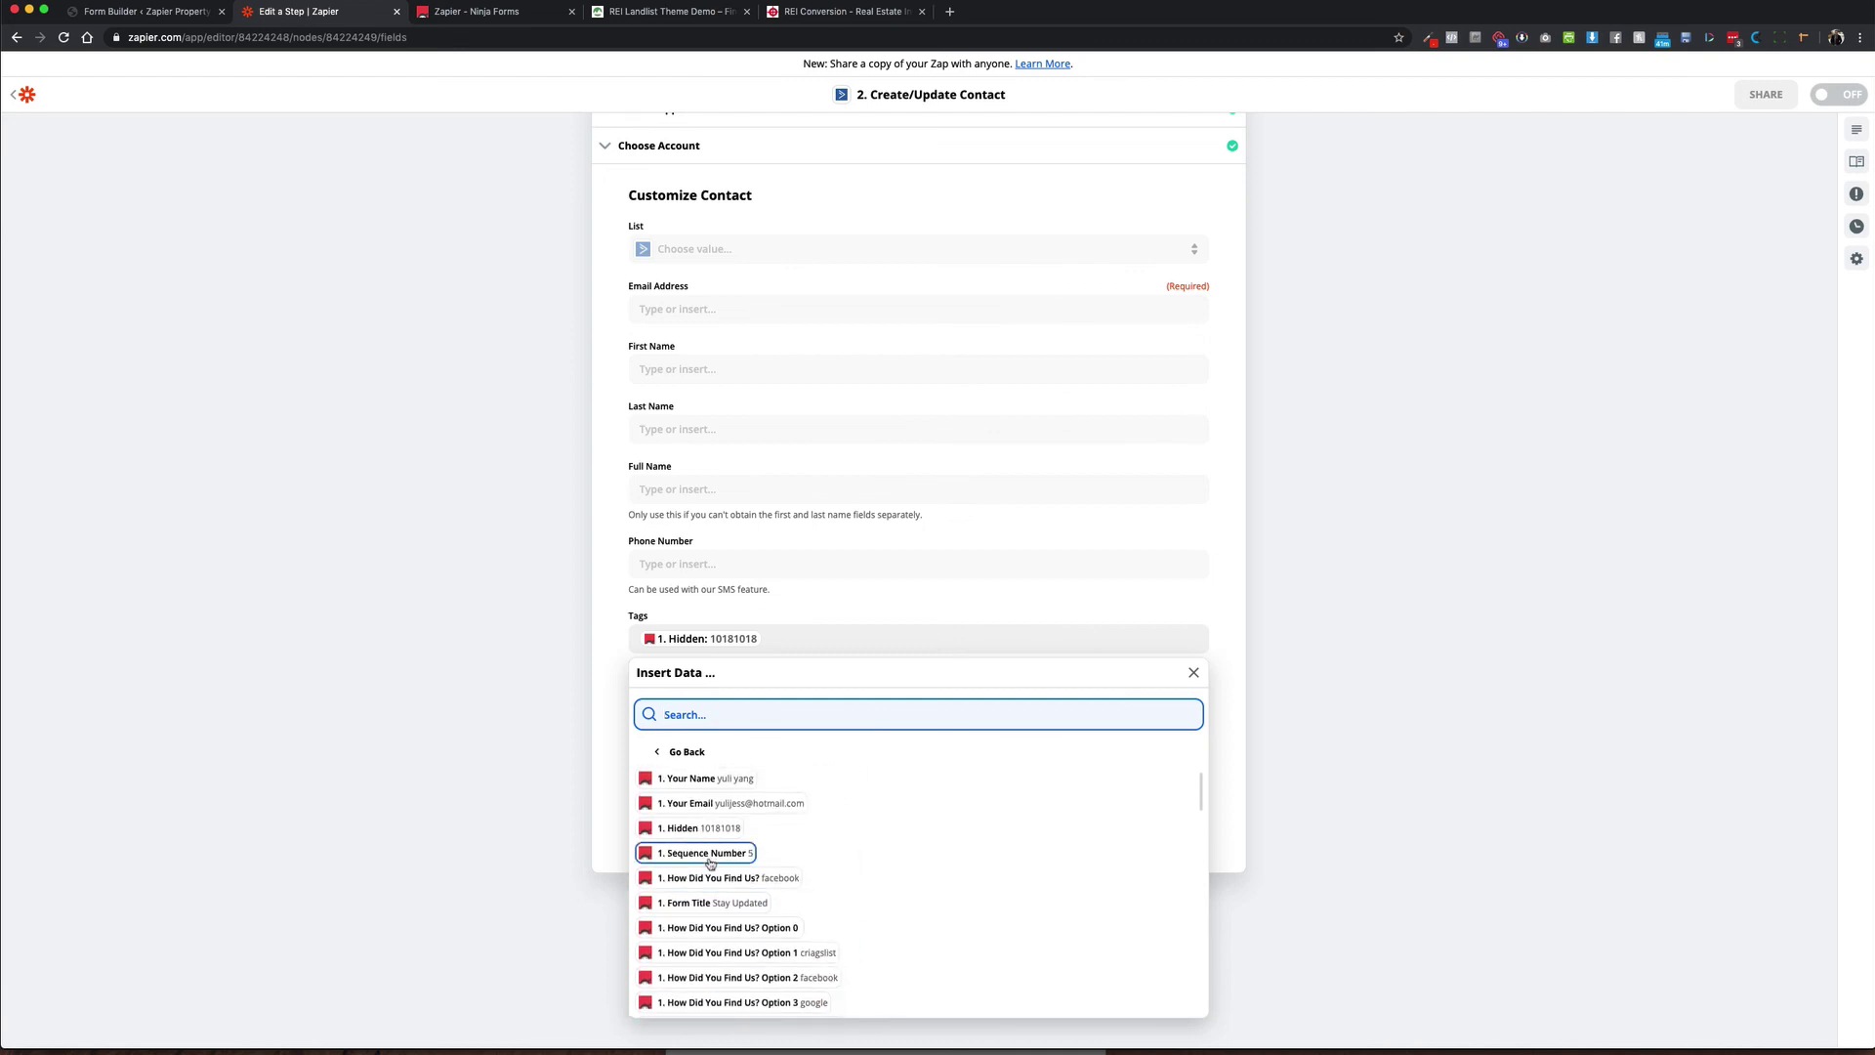
pyautogui.click(725, 800)
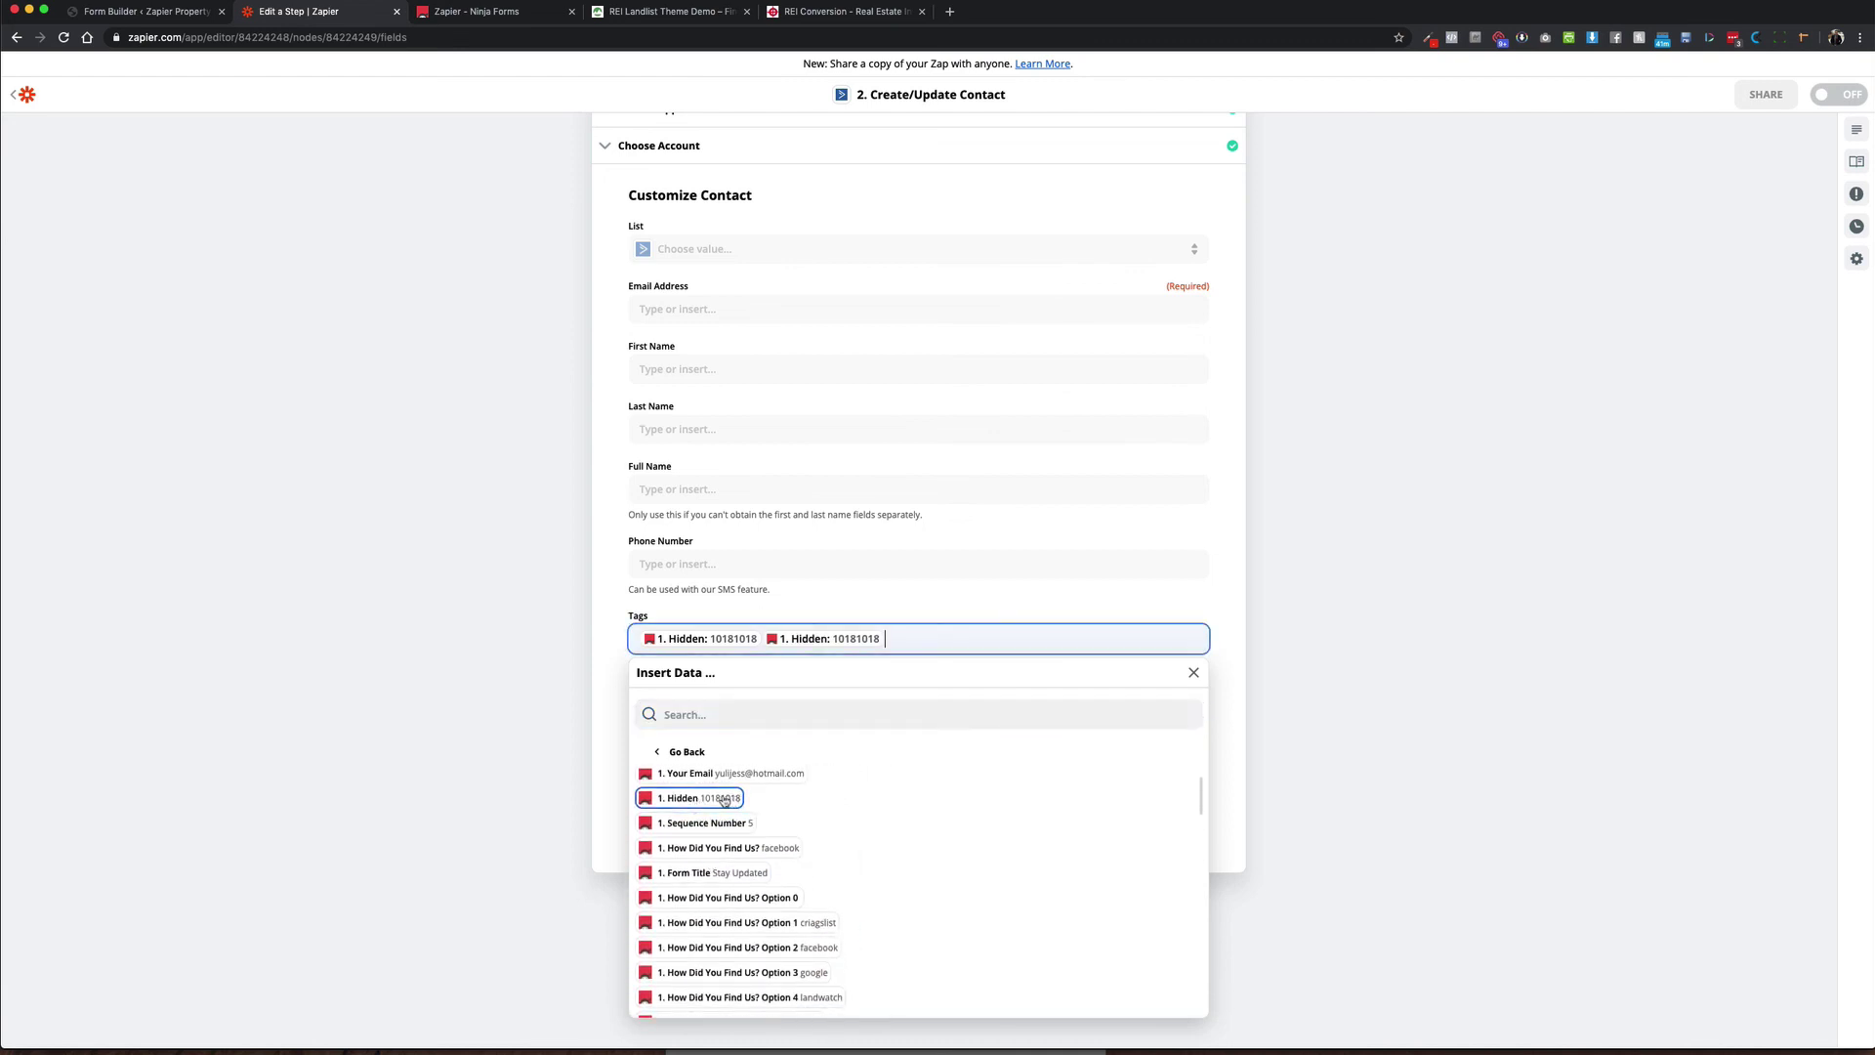
# Step: Remove the duplicate Hidden value from Tags and close the data list
pyautogui.click(453, 771)
pyautogui.click(891, 638)
pyautogui.press('BackSpace')
pyautogui.click(1574, 599)
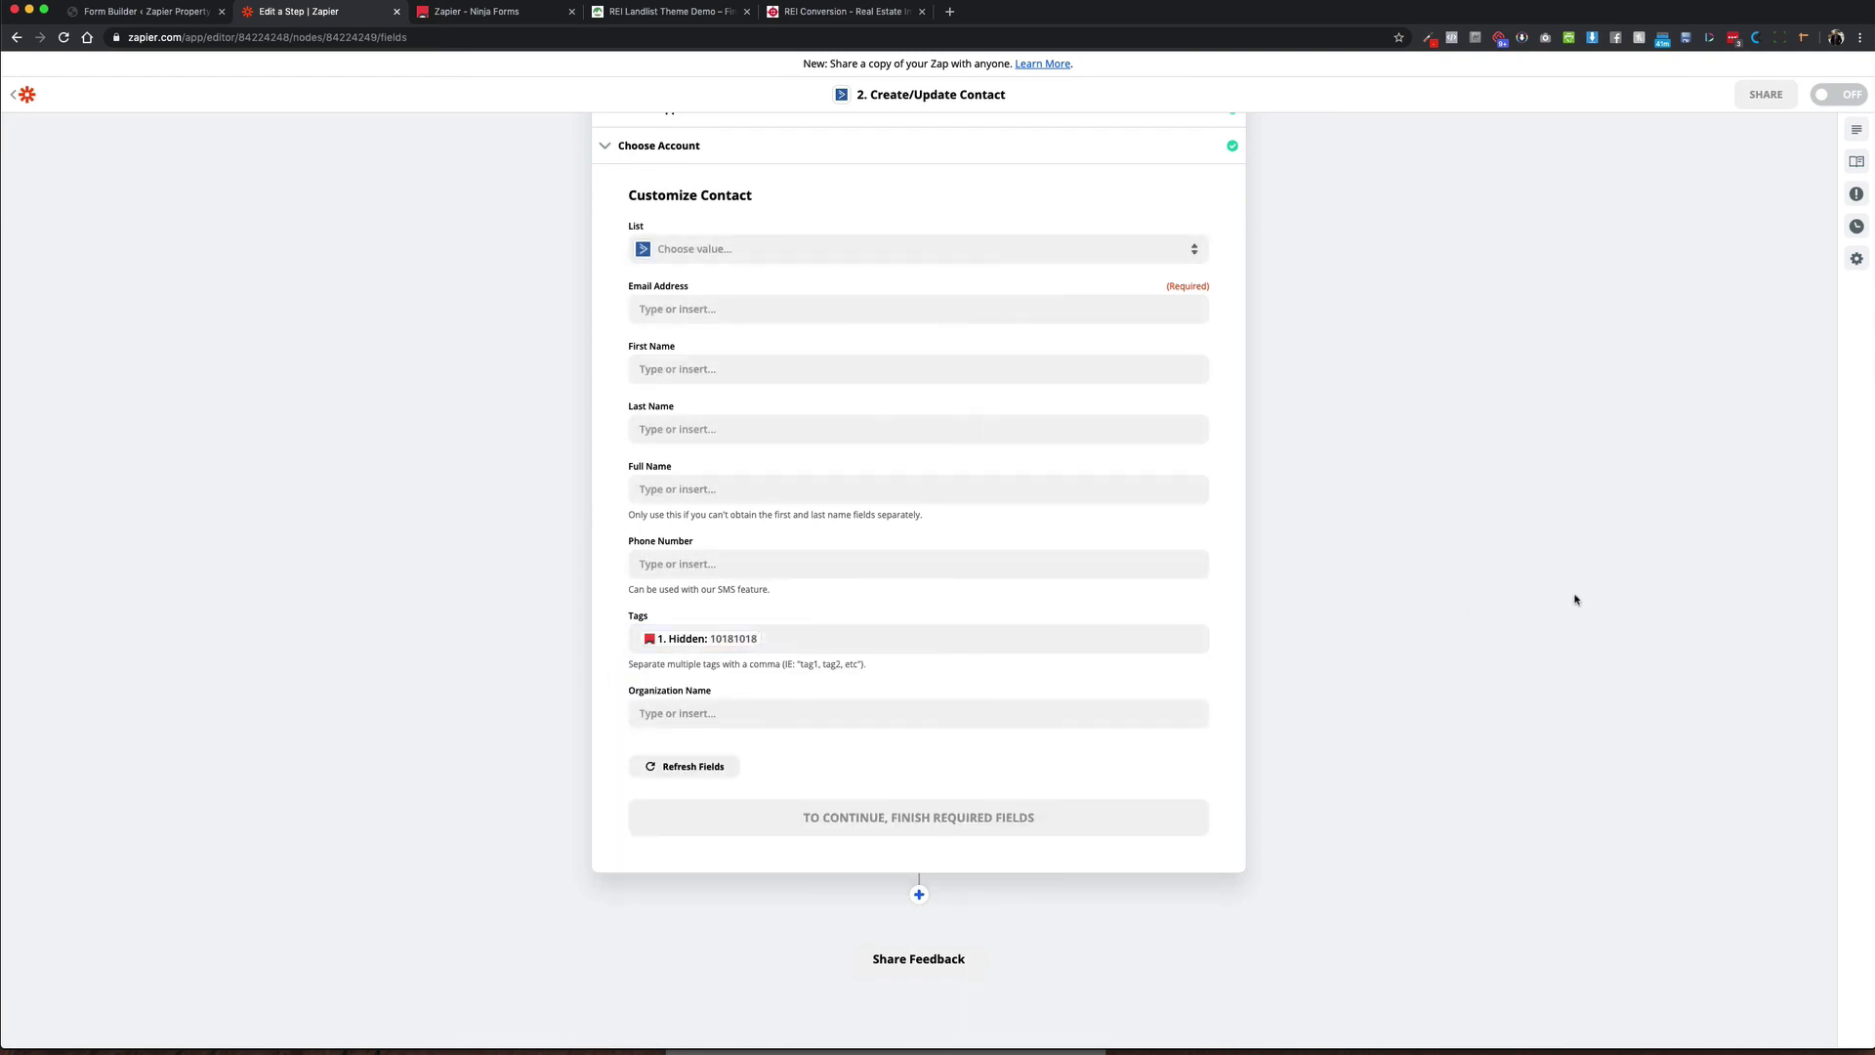